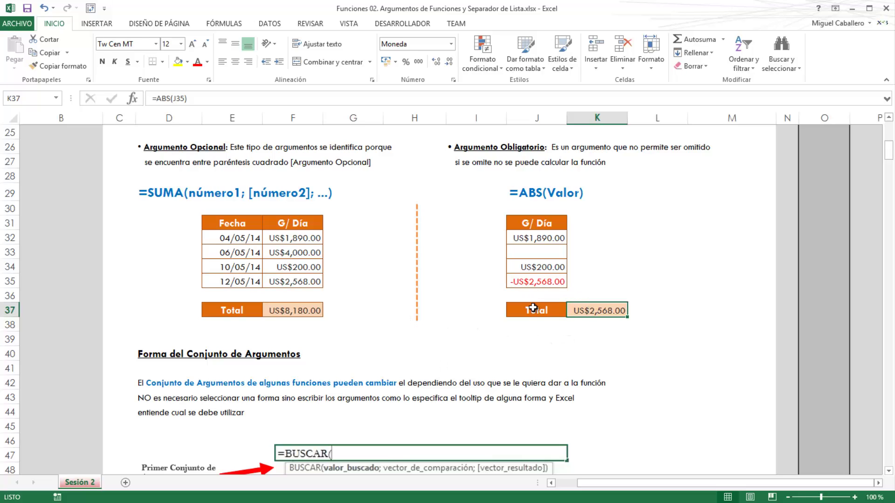
- Review the section on forms of the argument set, including the BUSCAR syntax diagram and the example tables beneath it
scroll(534, 307, down, 2)
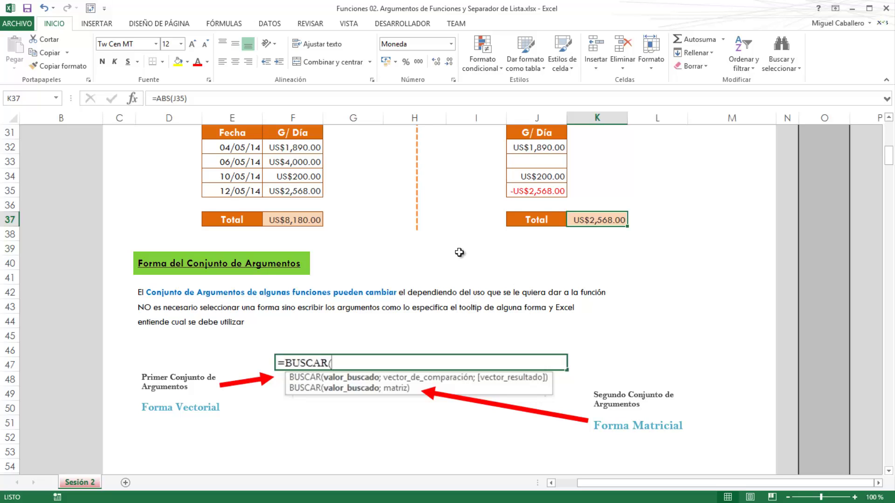
scroll(461, 332, down, 3)
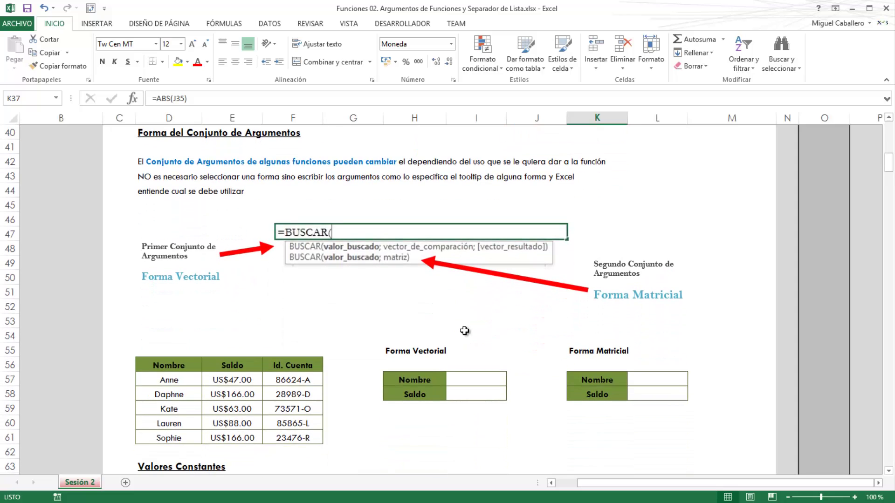
scroll(465, 331, up, 1)
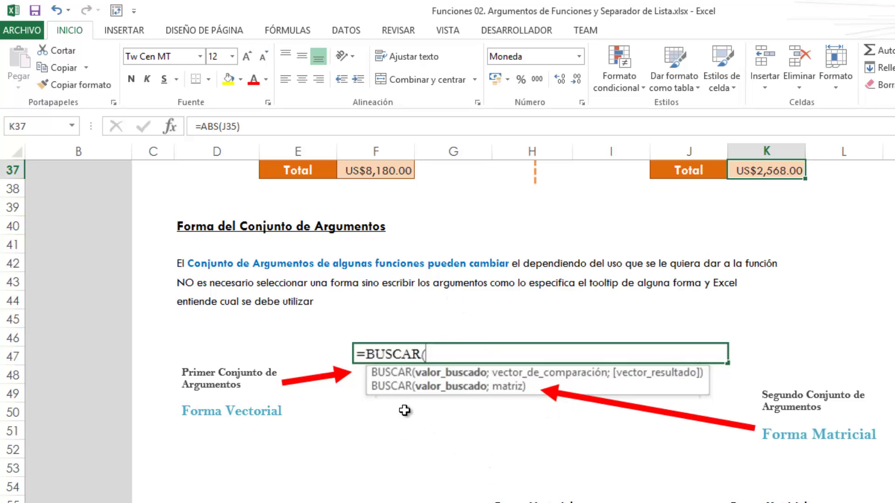
scroll(426, 387, down, 5)
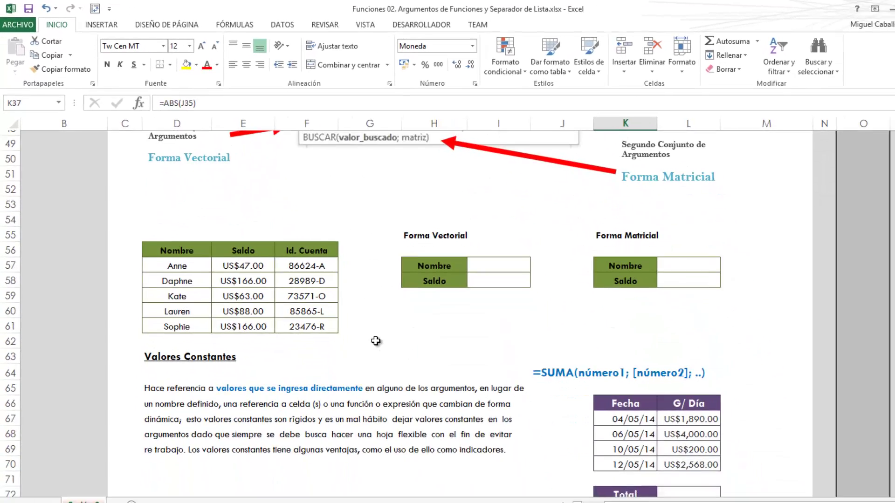
scroll(360, 325, up, 1)
click(358, 326)
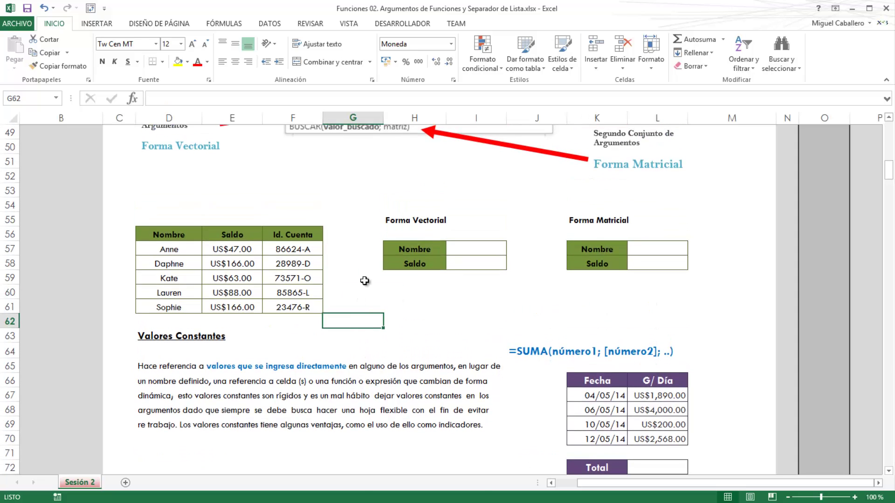
scroll(365, 251, up, 2)
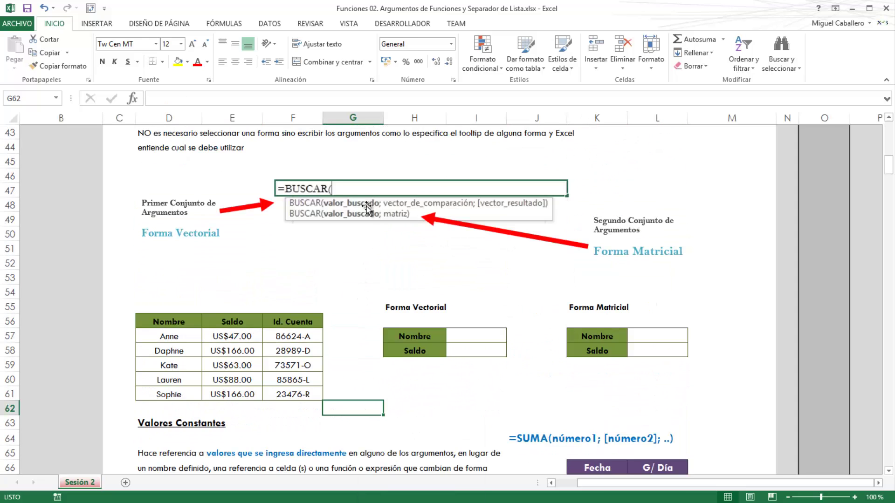
- Examine the Nombre and Saldo cells of the Forma Vectorial table and the Nombre column of the source table
click(485, 327)
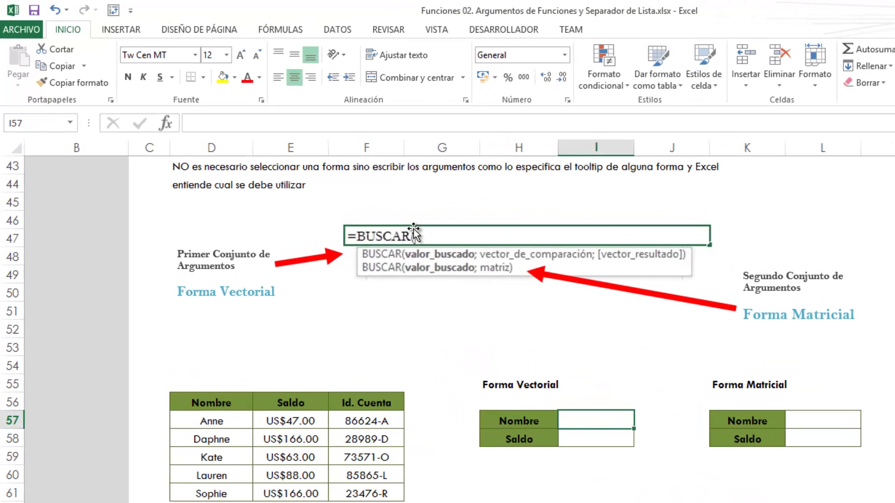
click(584, 451)
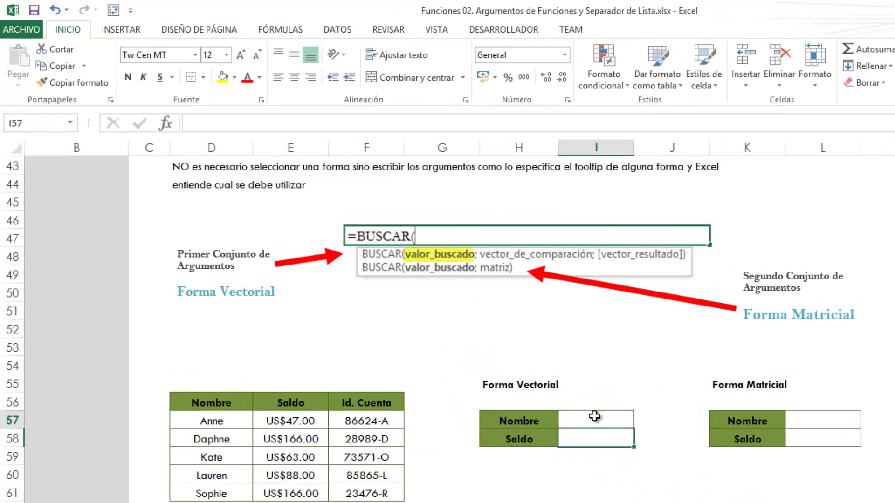
click(595, 416)
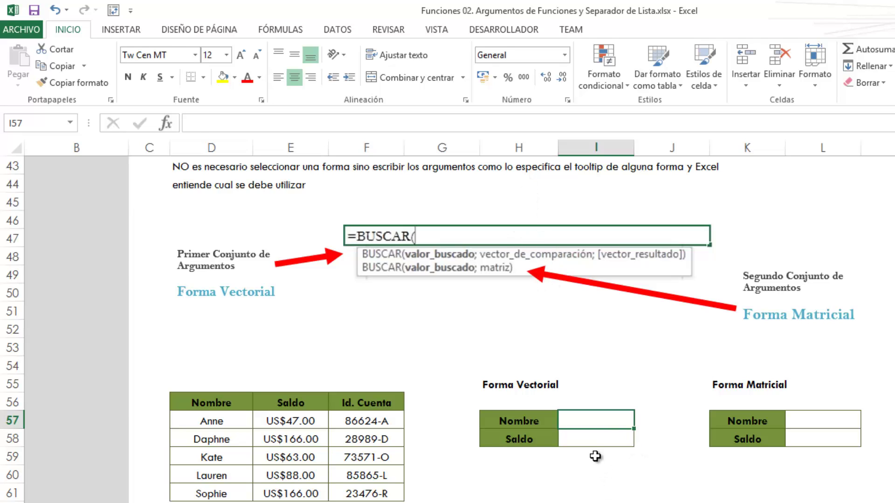
click(590, 436)
click(585, 418)
click(590, 442)
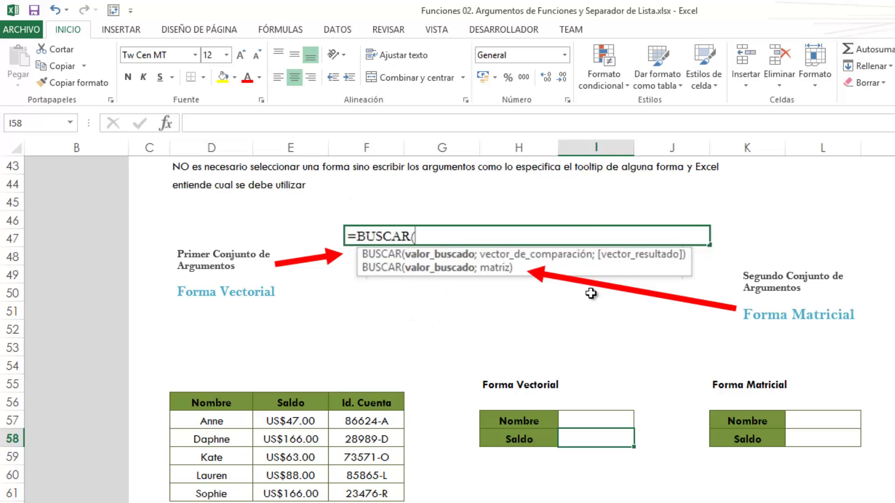
drag(240, 425, 239, 494)
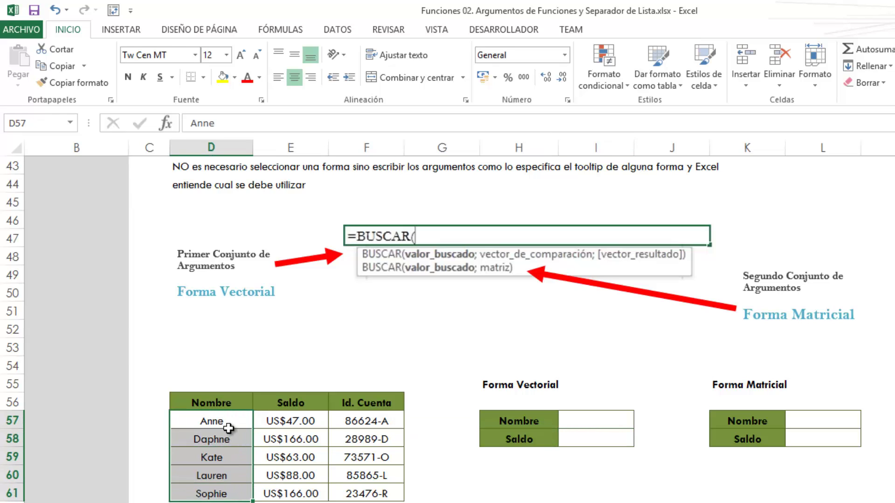
click(228, 423)
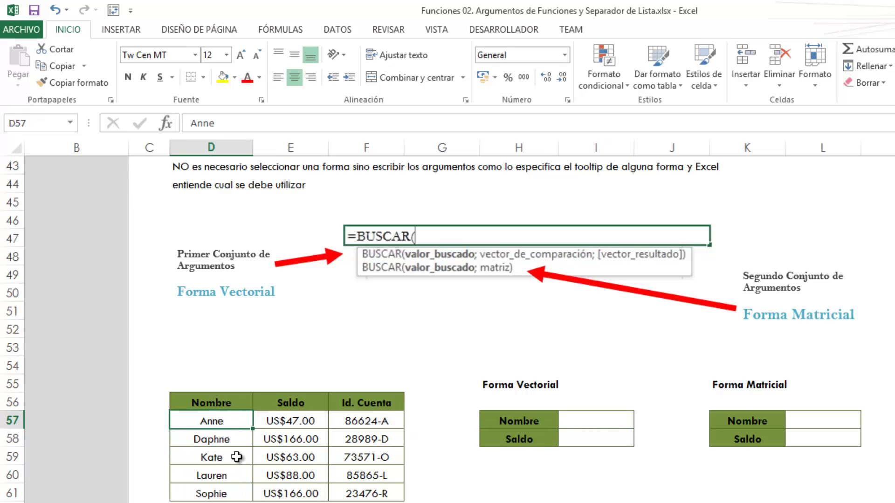
click(579, 420)
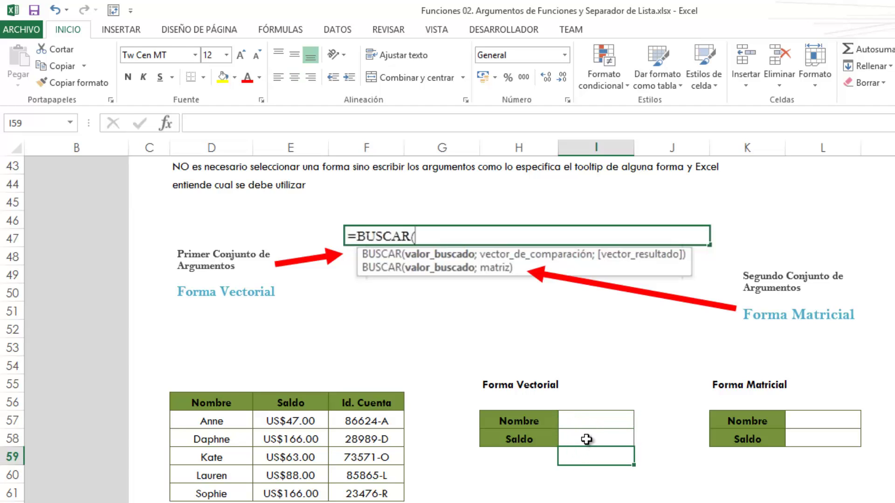
- Begin a BUSCAR formula in cell I58 of the Forma Vectorial table, using I57 as the lookup value
click(582, 448)
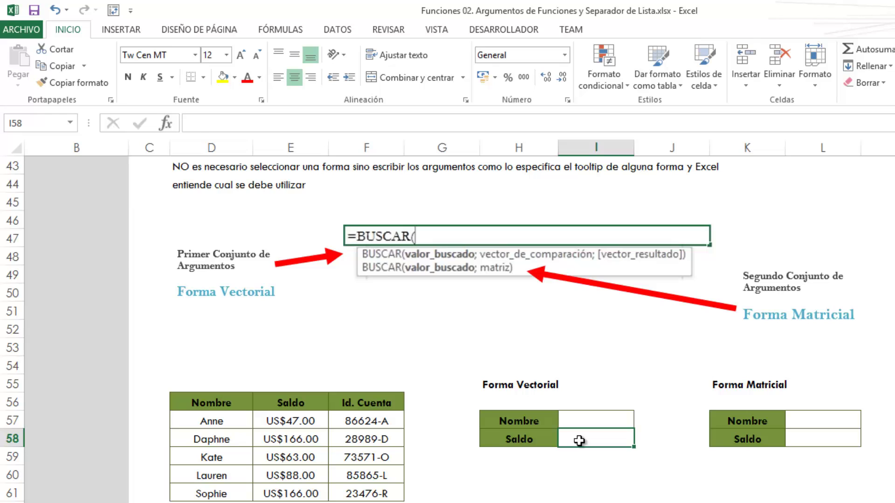
text(=)
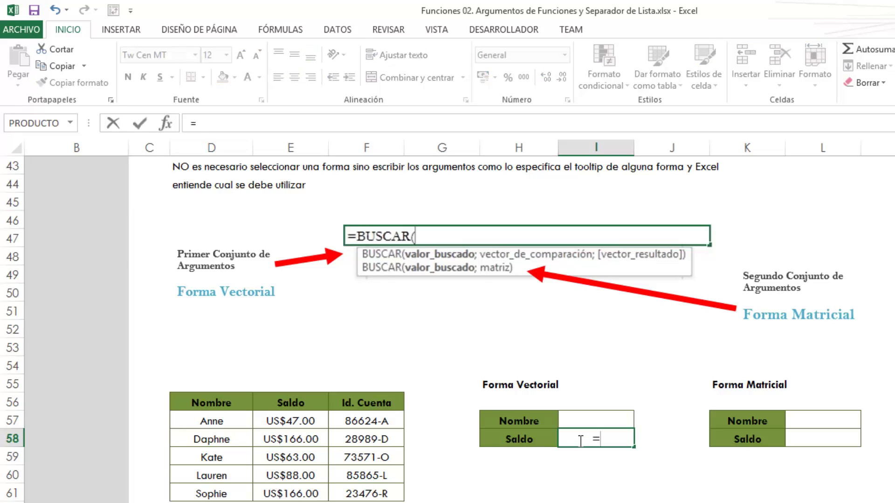
text(bus)
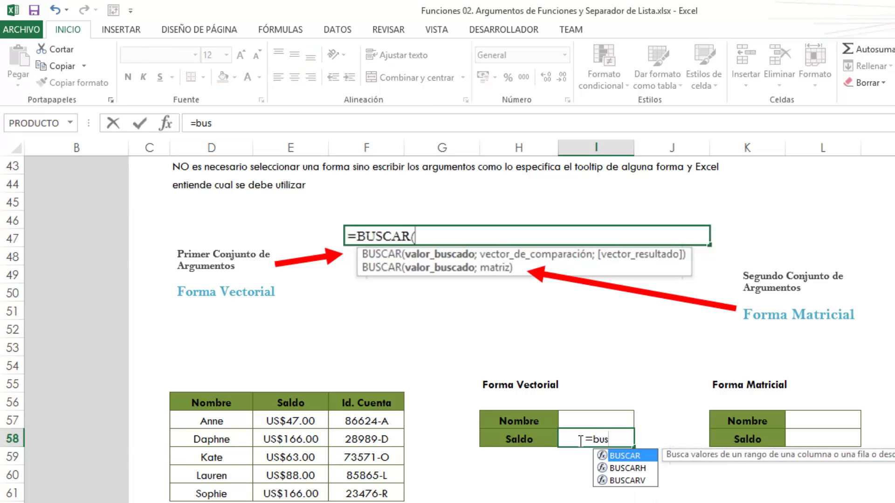
key(Tab)
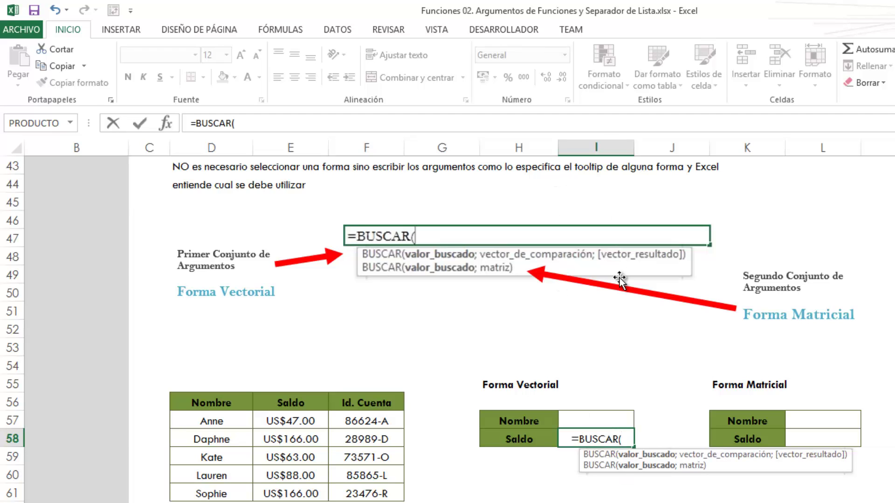
click(605, 423)
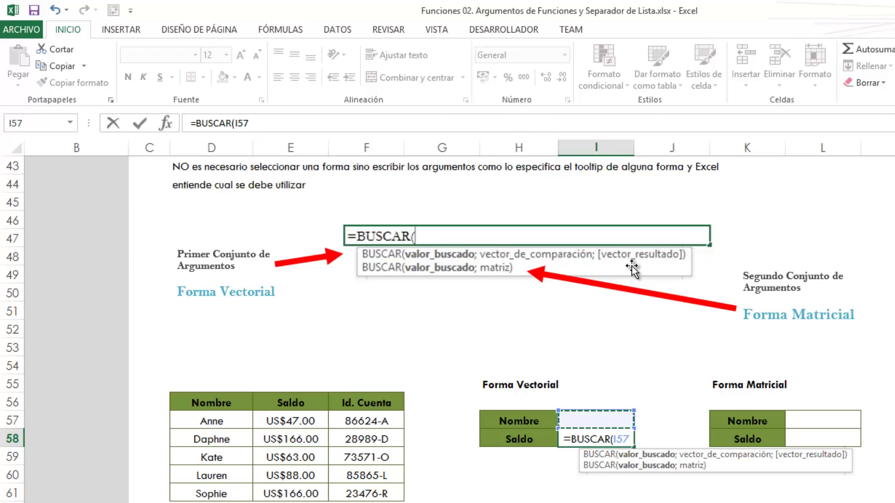
text(;)
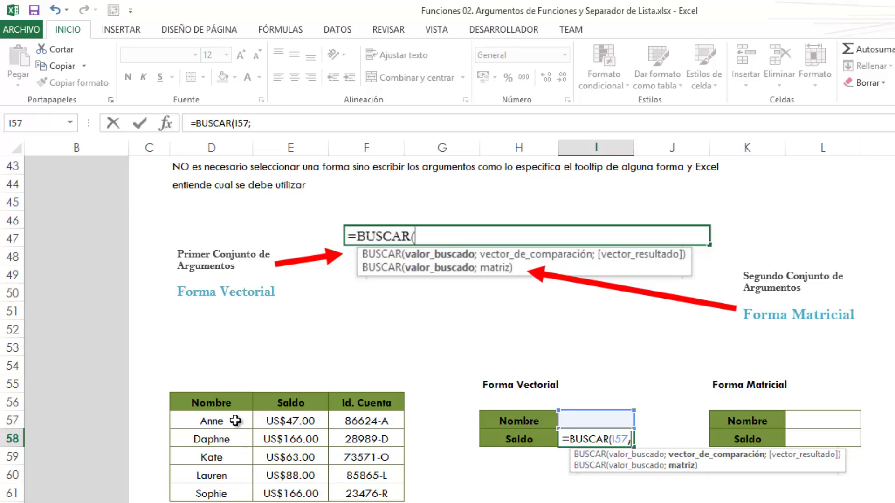
- Complete the BUSCAR formula in I58 with comparison vector $D$57:$D$61 and result vector $F$57:$F$61 as absolute references
drag(237, 421, 235, 489)
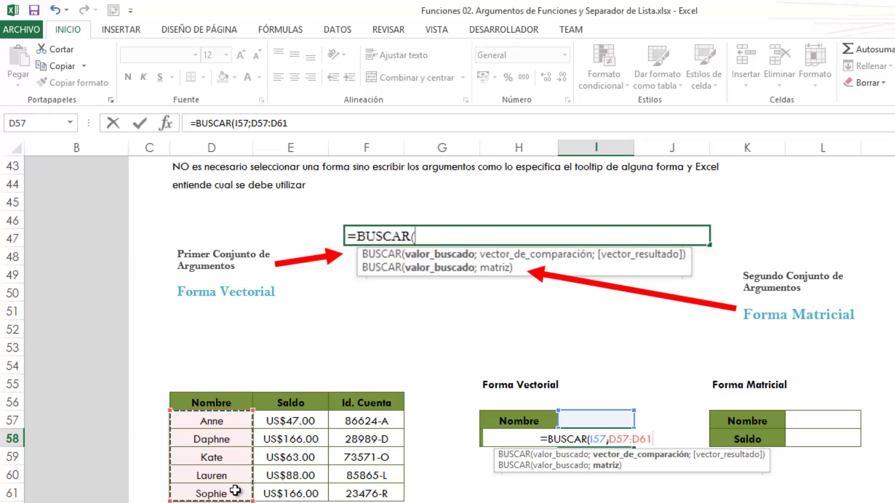
key(F4)
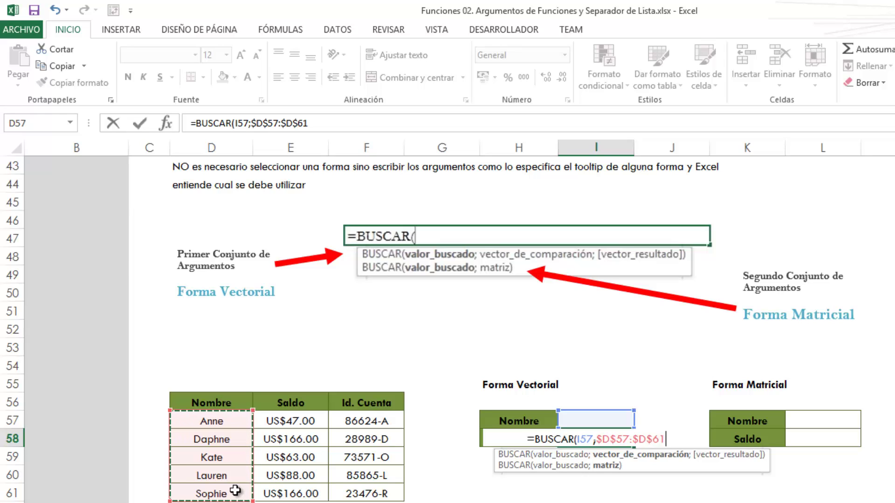
text(;)
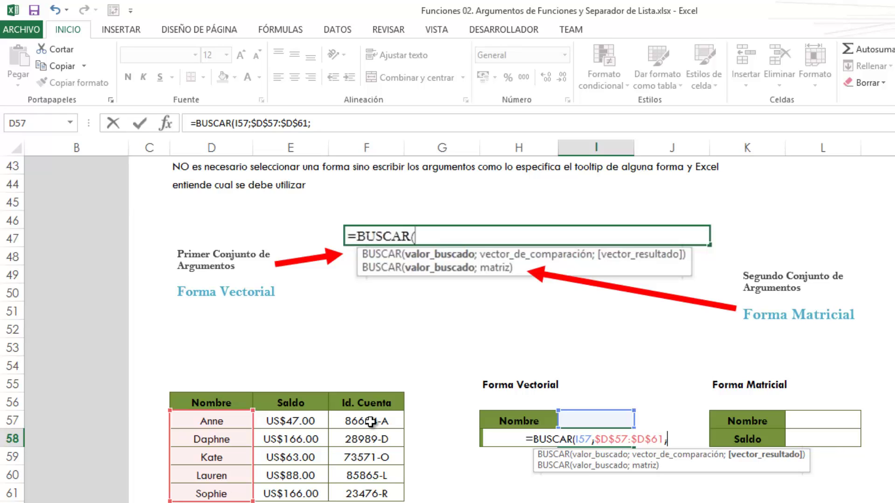
drag(371, 421, 376, 485)
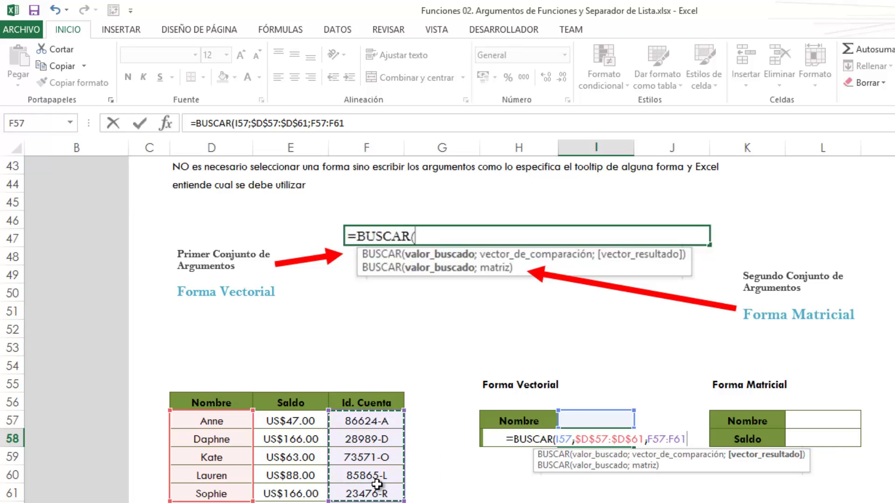
key(F4)
text())
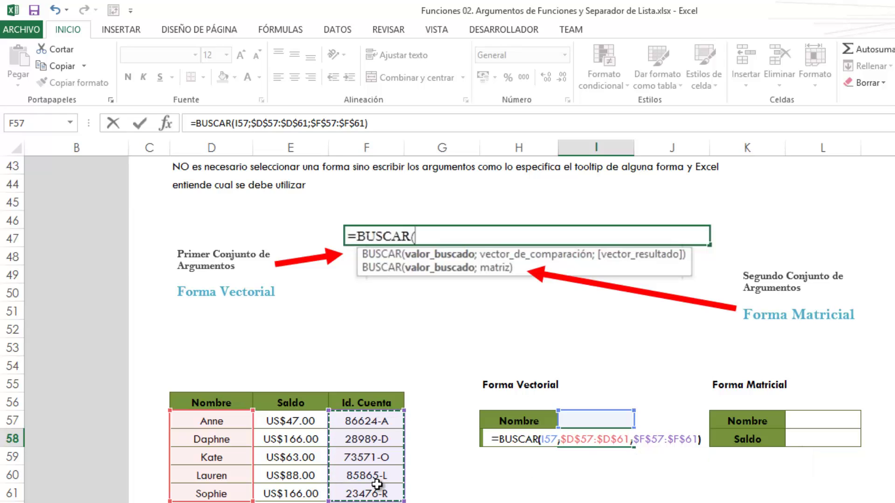
key(ctrl+Return)
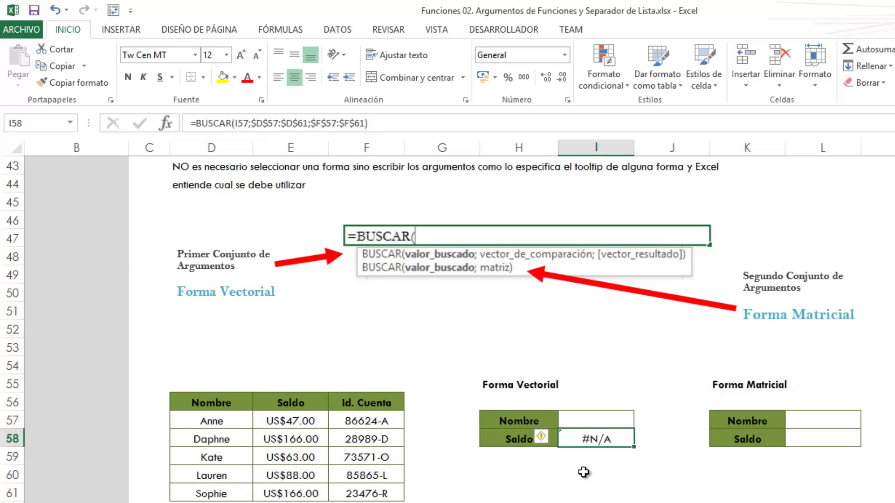
- Enter the name from the source table's fourth row in cell I57, keeping that cell selected
click(594, 415)
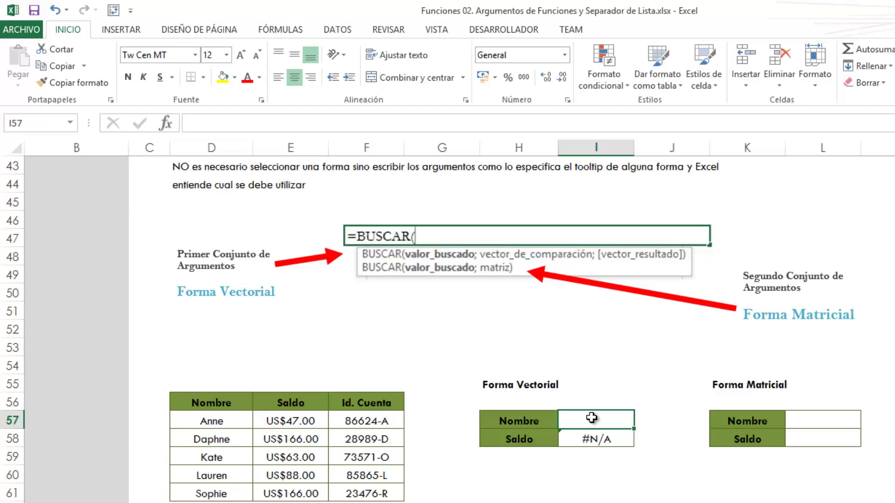
text(Lauren)
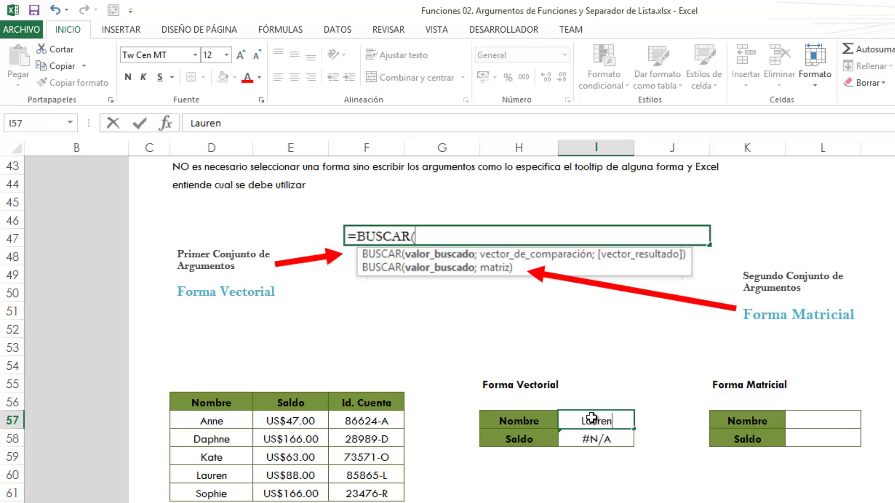
key(ctrl+Return)
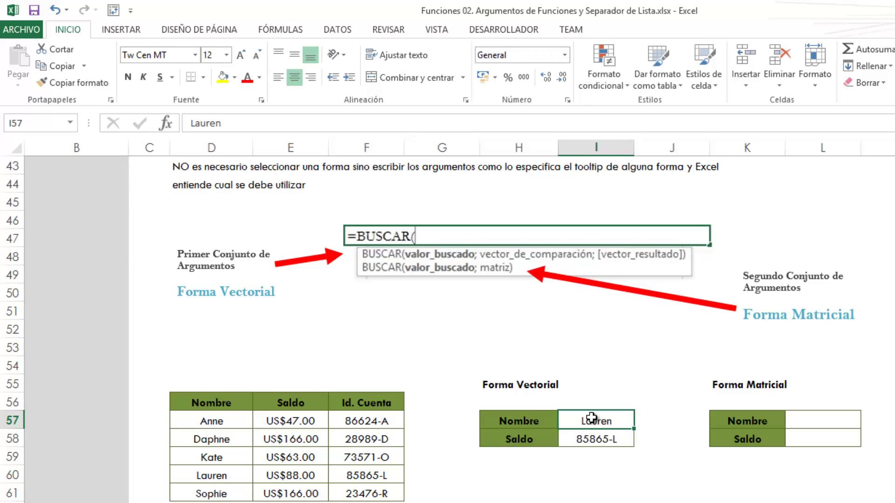
- Check the lookup result in I58 against the matching Nombre and Id. Cuenta entries in the source table
click(594, 436)
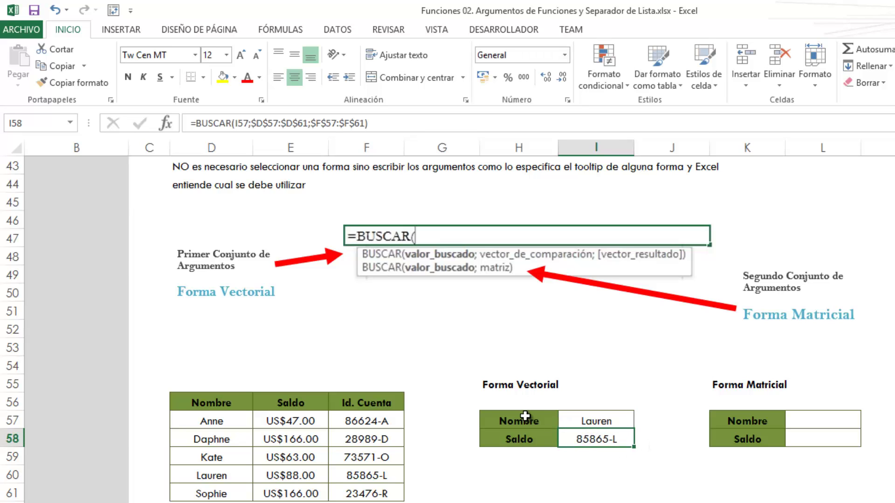
click(599, 422)
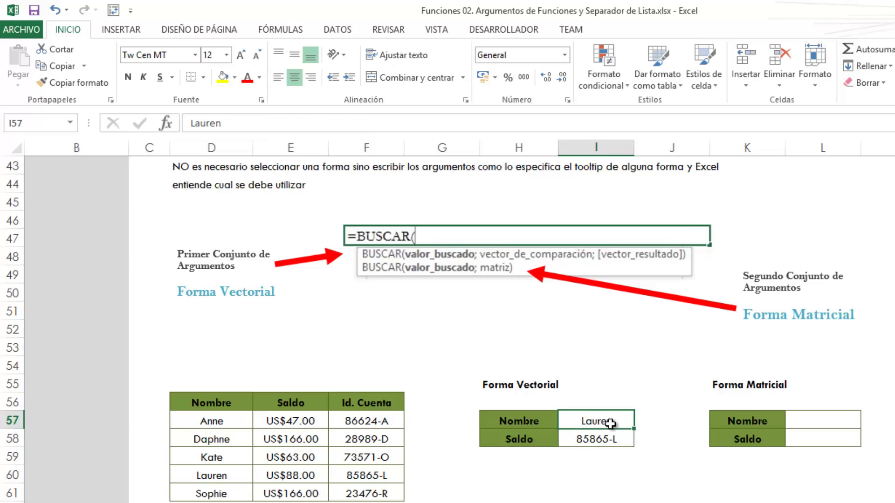
drag(196, 421, 211, 483)
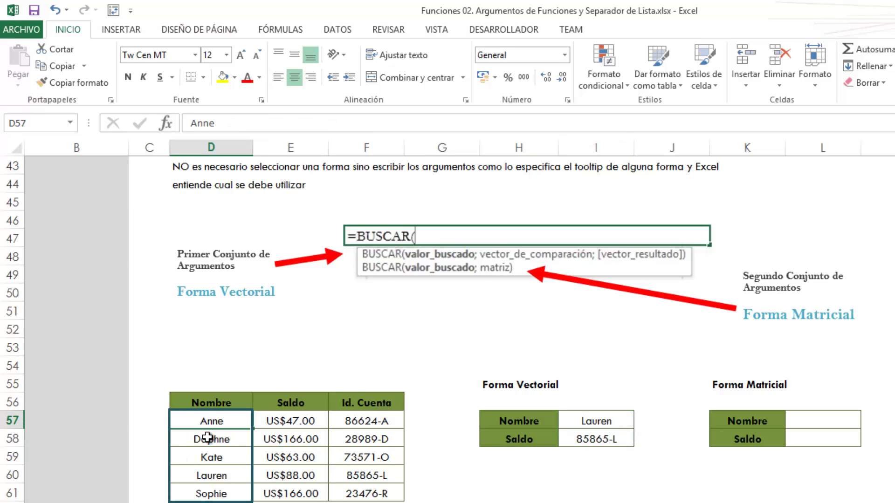
key(Return)
click(212, 483)
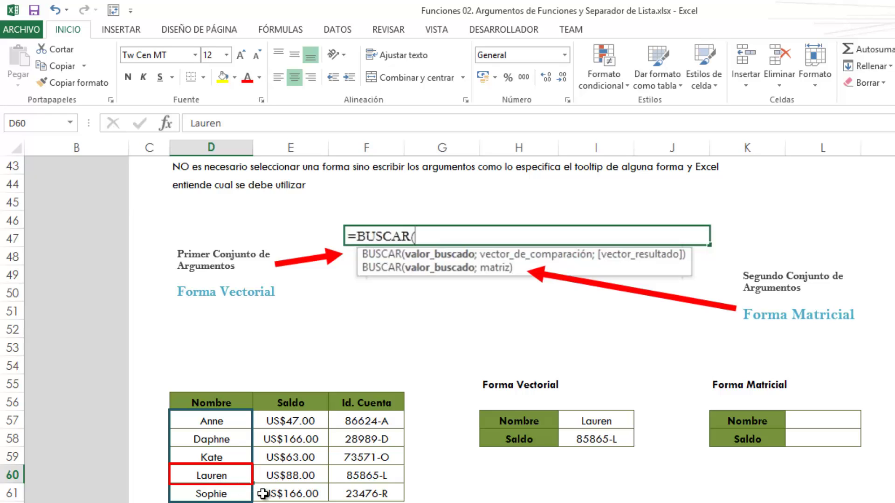
click(373, 480)
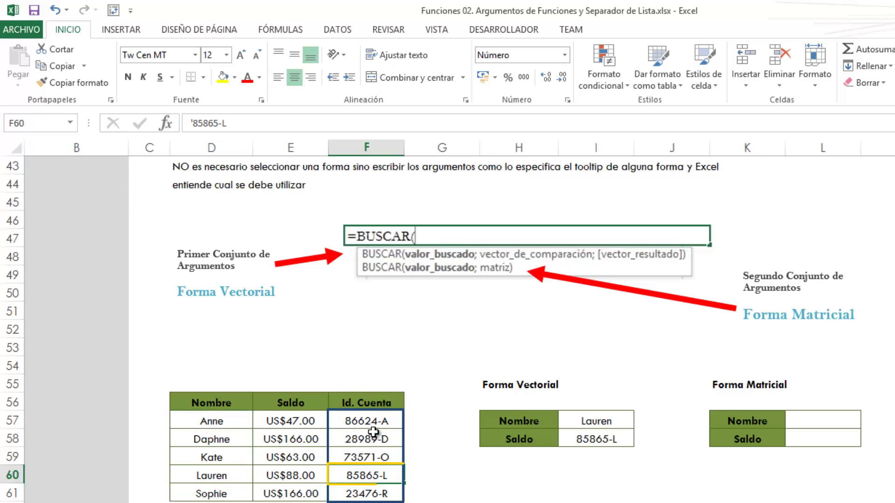
click(606, 422)
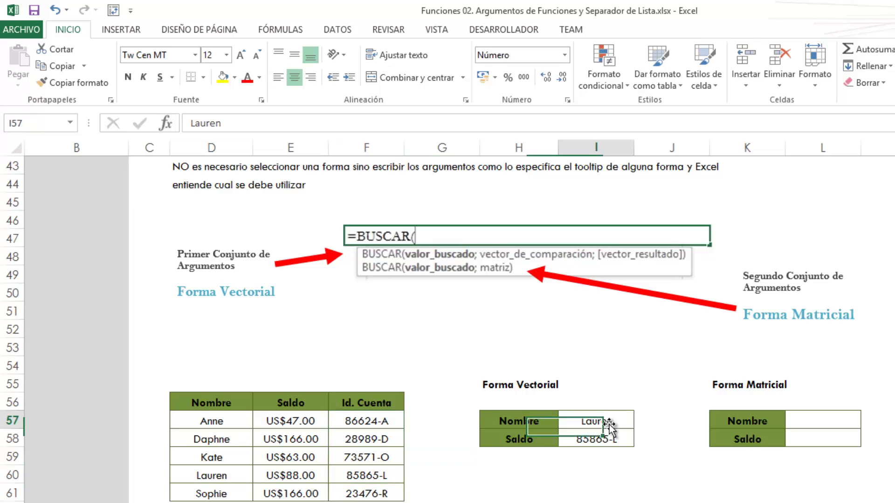
click(604, 439)
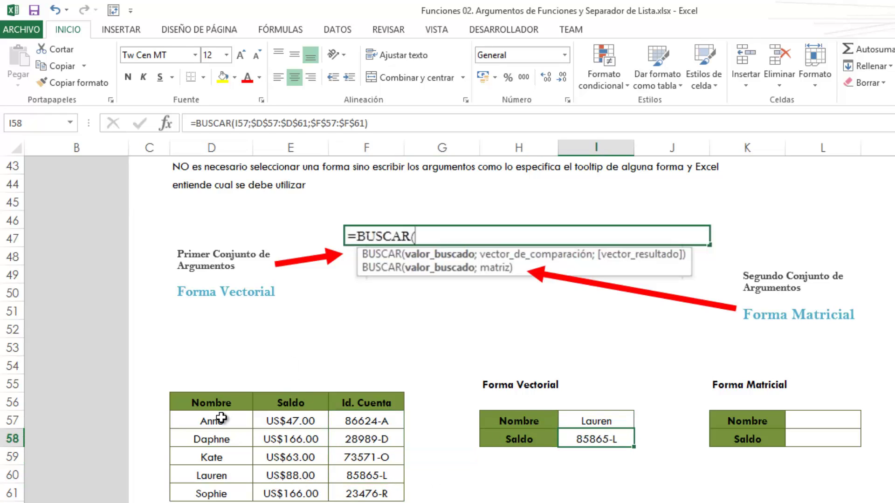
- Review the comparison names in D57:D61 and the matching Saldo and Id. Cuenta entries in the source table
drag(221, 418, 225, 493)
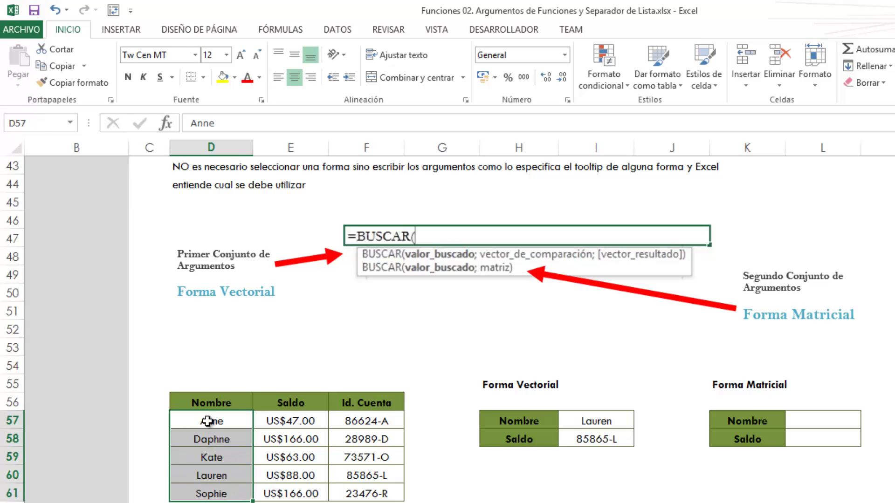
click(287, 457)
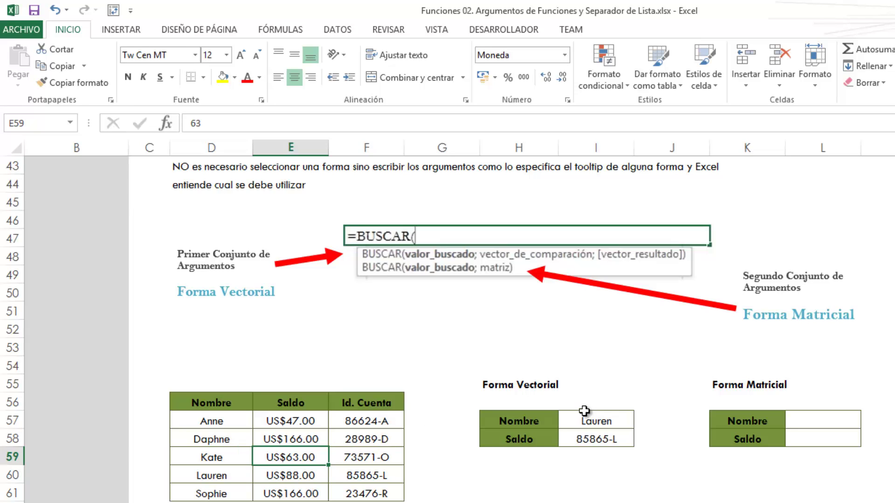
click(208, 437)
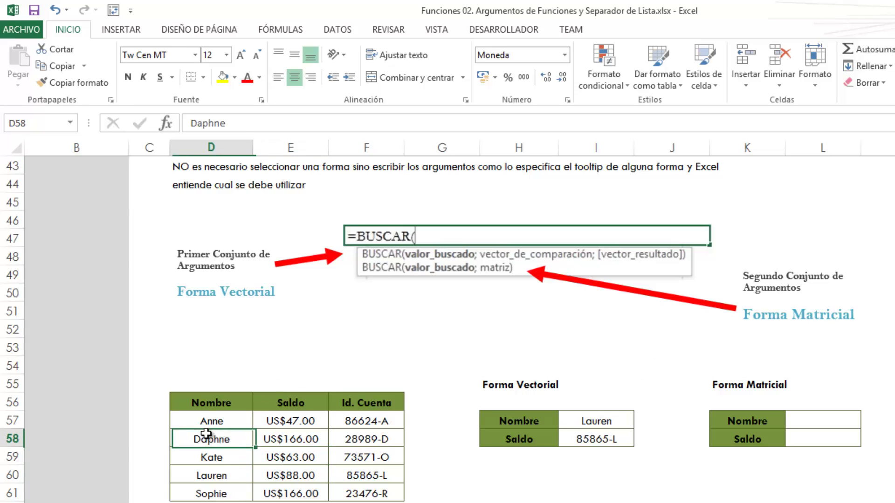
click(359, 459)
click(195, 456)
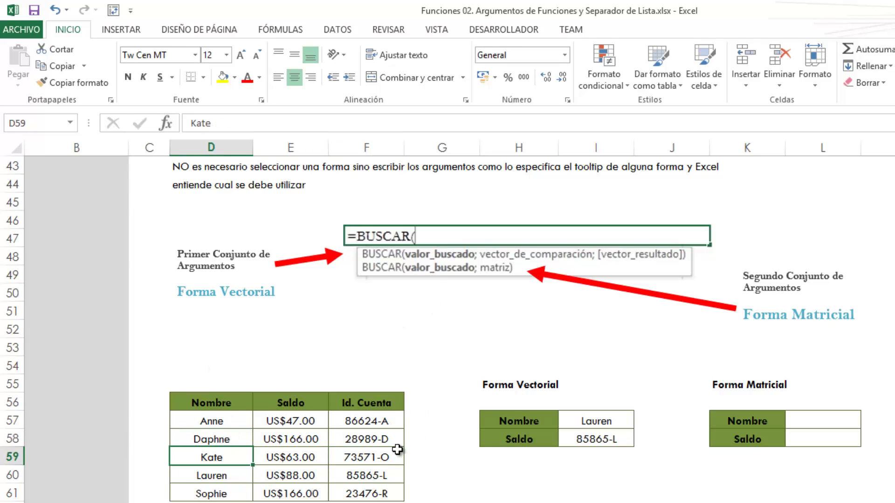
- Enter a matrix-form BUSCAR formula in L58 with lookup value L57 and the absolute matrix $D$57:$E$61
click(822, 426)
click(811, 437)
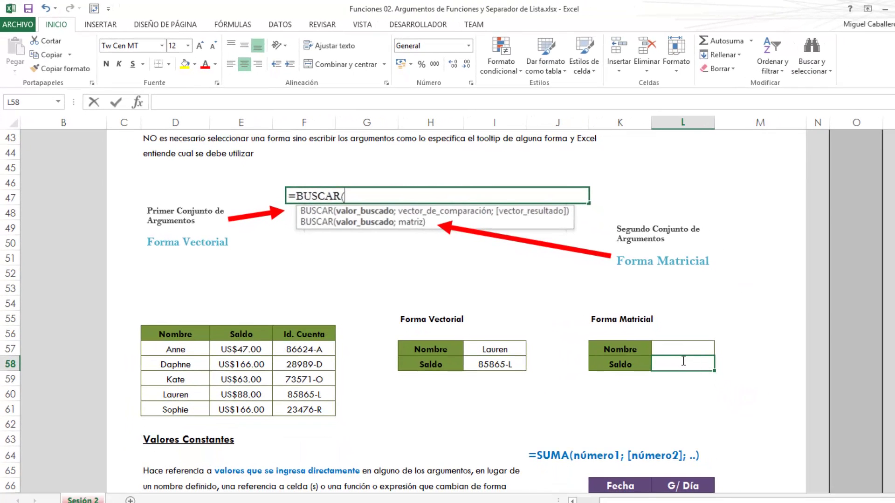
text(=bus)
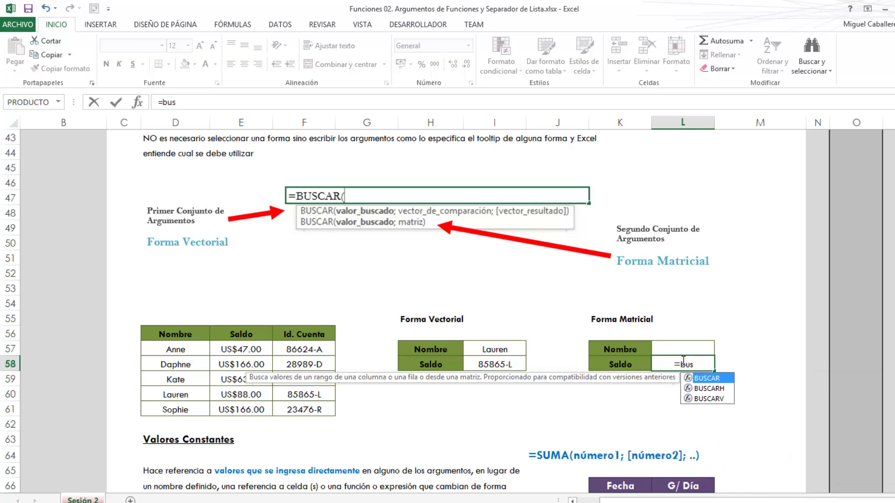
key(Tab)
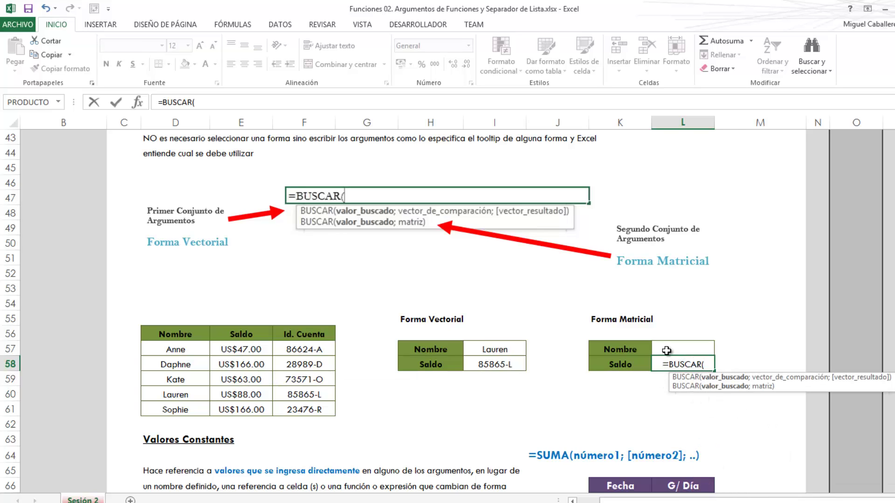
click(667, 350)
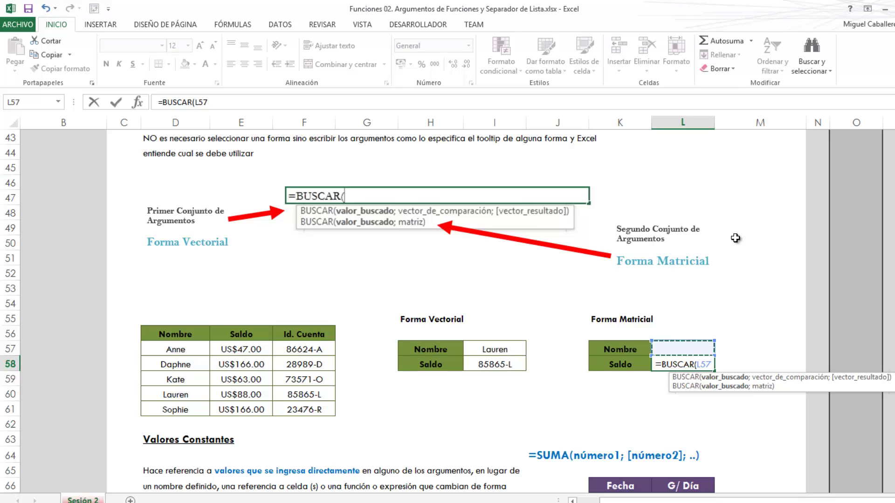
text(;)
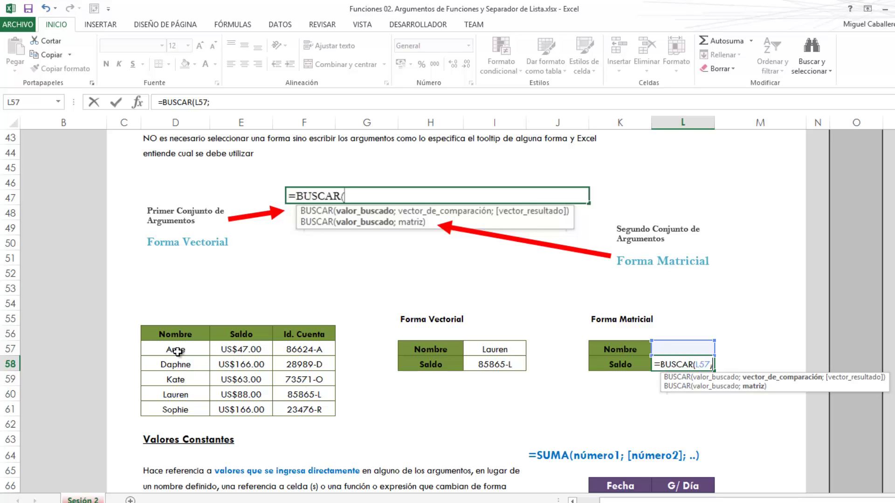
drag(178, 351, 266, 411)
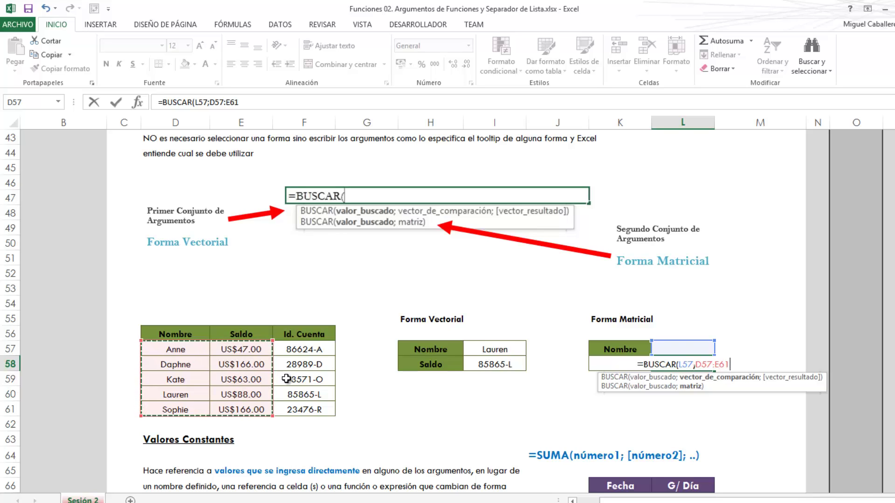
key(F4)
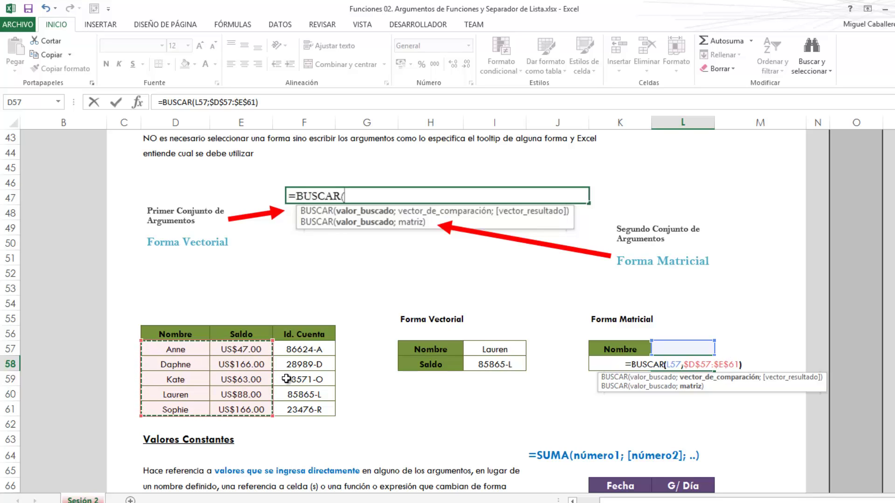
text())
key(ctrl+Return)
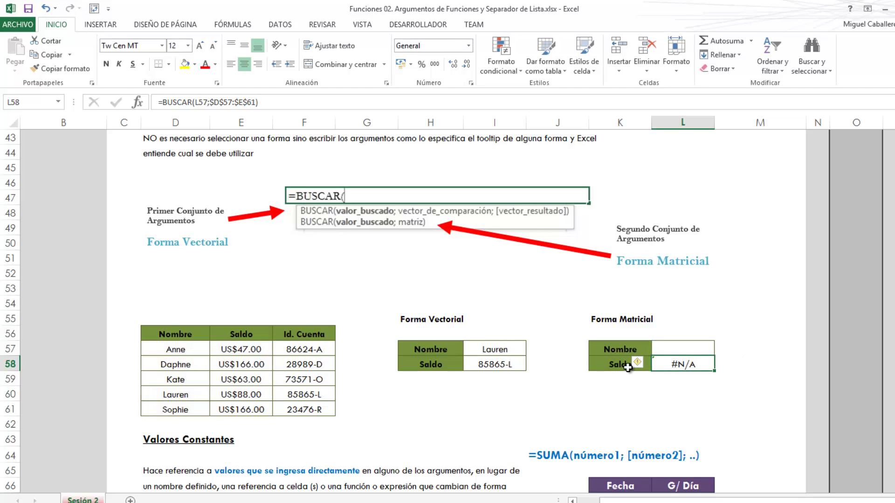
- Enter the name from the source table's third row in cell L57, keeping that cell selected
click(680, 351)
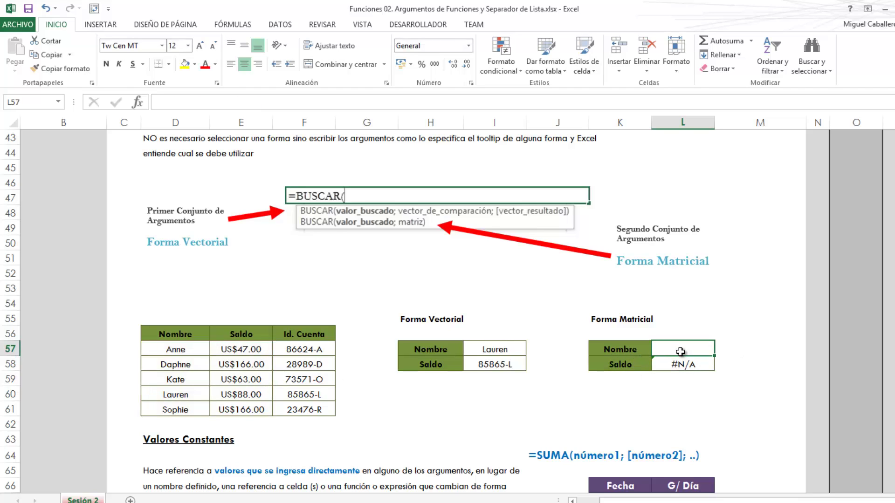
text(Kate)
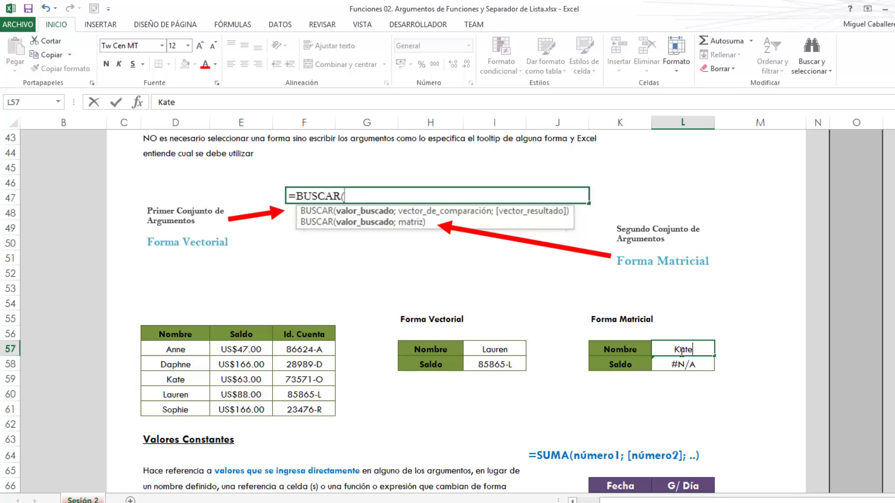
key(ctrl+Return)
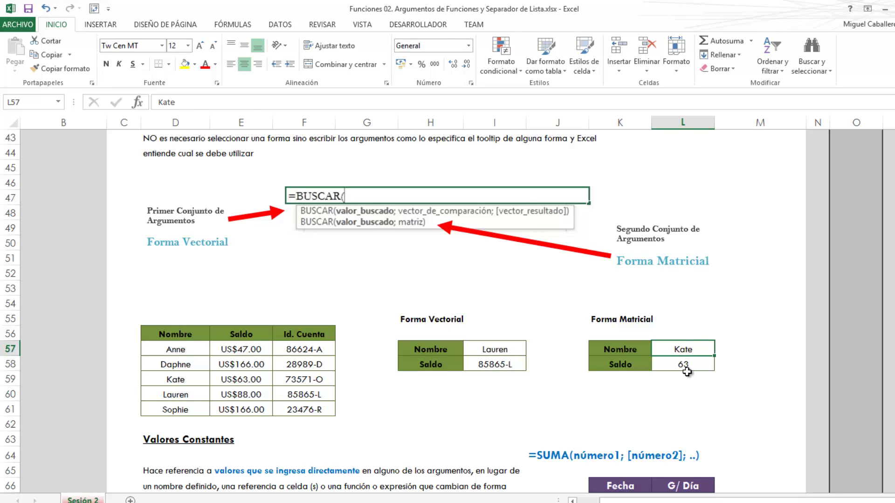
- Check the Forma Matricial result in L58 and its formula references against the Nombre and Saldo columns of the source table
click(687, 364)
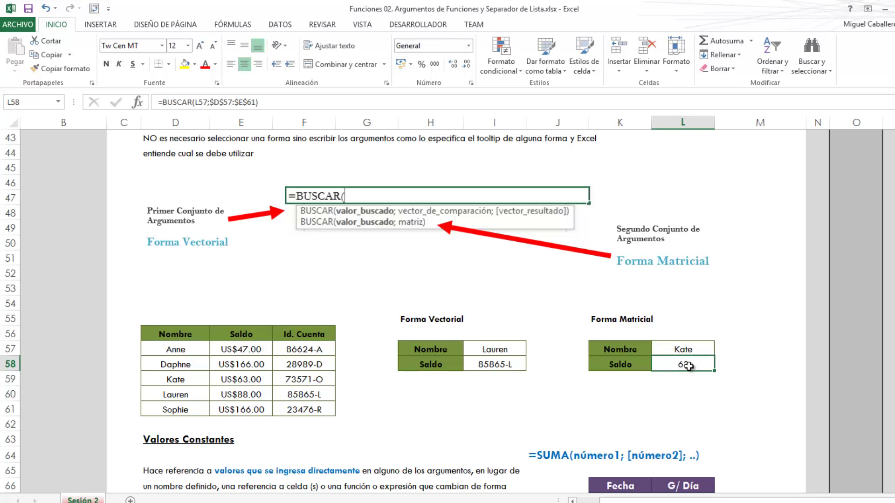
click(688, 348)
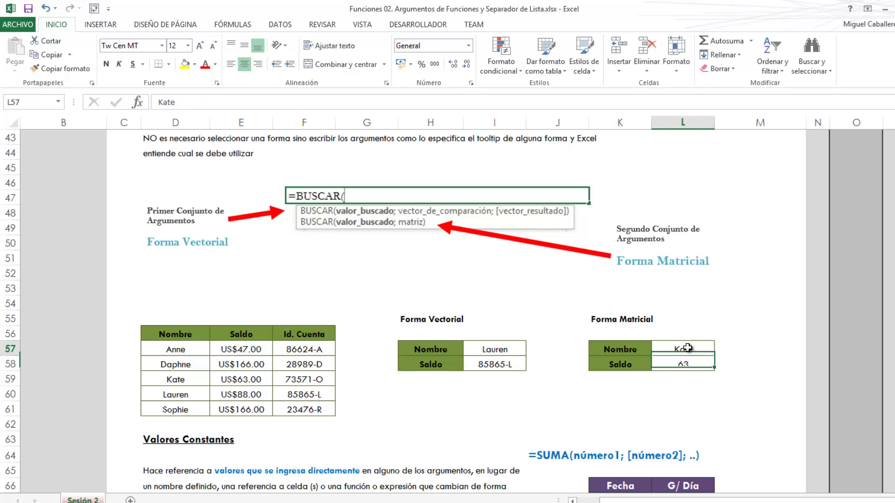
drag(181, 349, 186, 396)
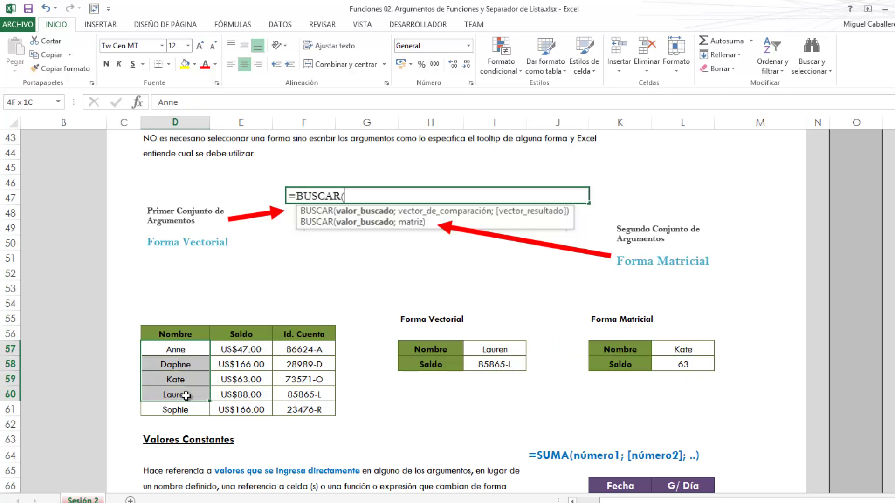
click(702, 366)
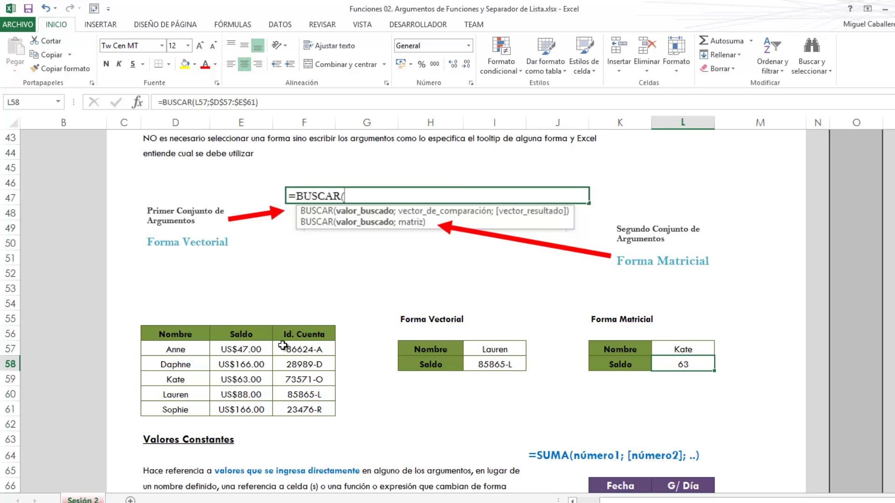
drag(247, 349, 242, 409)
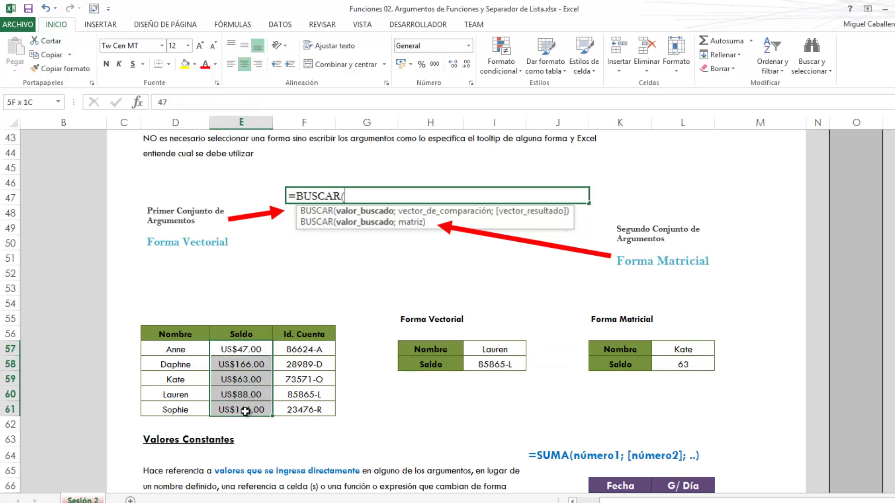
double_click(675, 366)
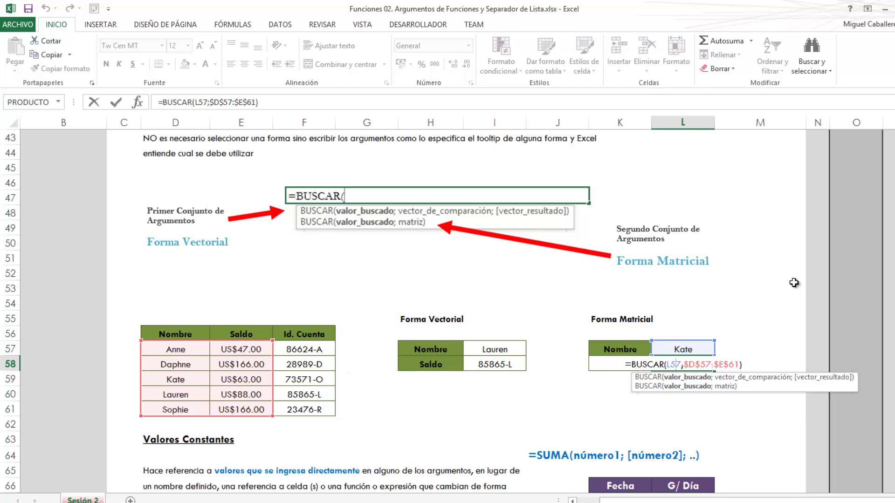
click(620, 409)
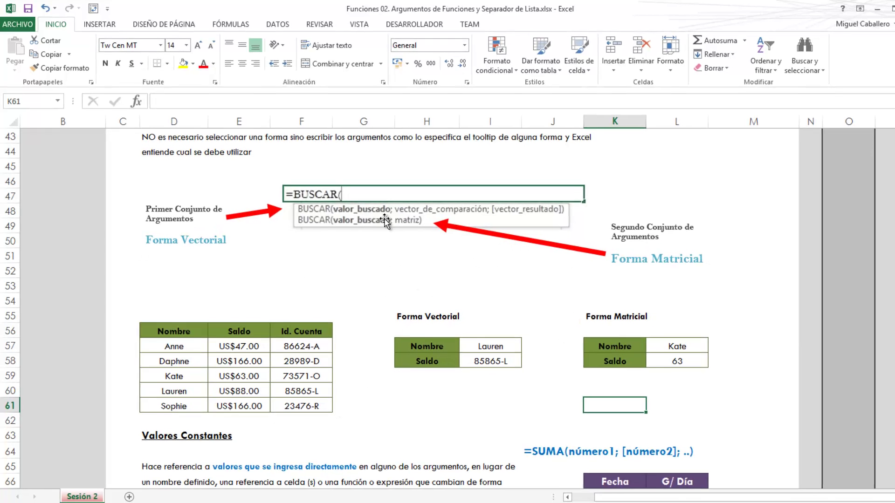
- Enter a SUMA formula in the Valores Constantes total cell L72 that adds the constant 5 and the range L67:L70
scroll(331, 391, down, 2)
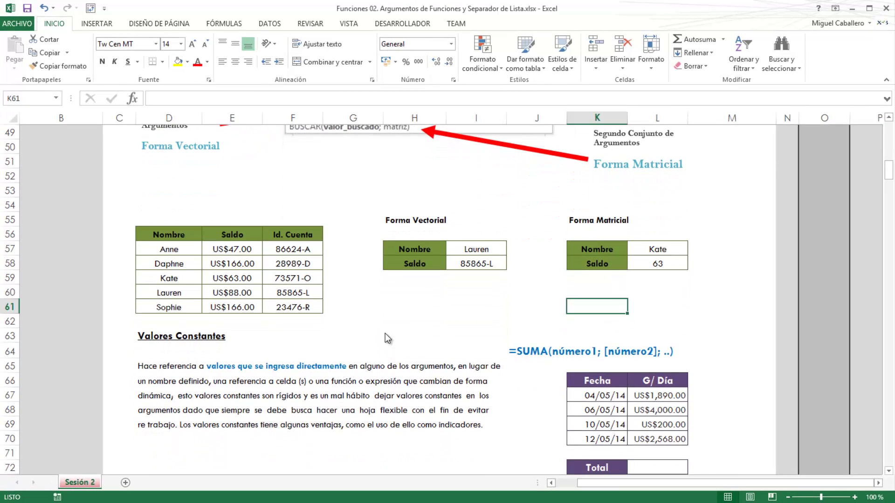
scroll(385, 334, down, 4)
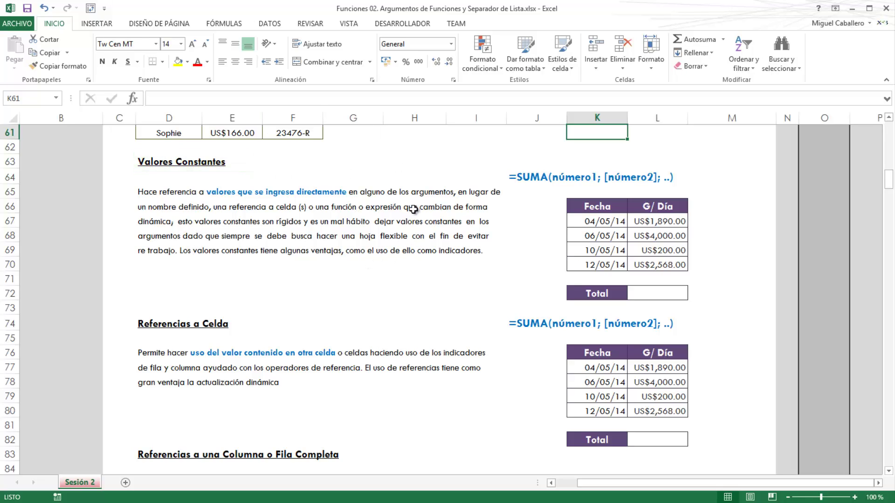
click(646, 300)
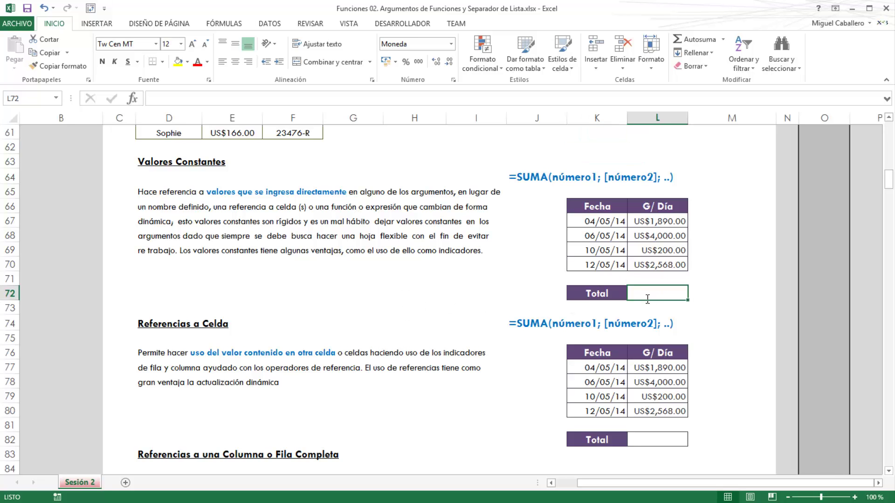
text(=suma)
key(Tab)
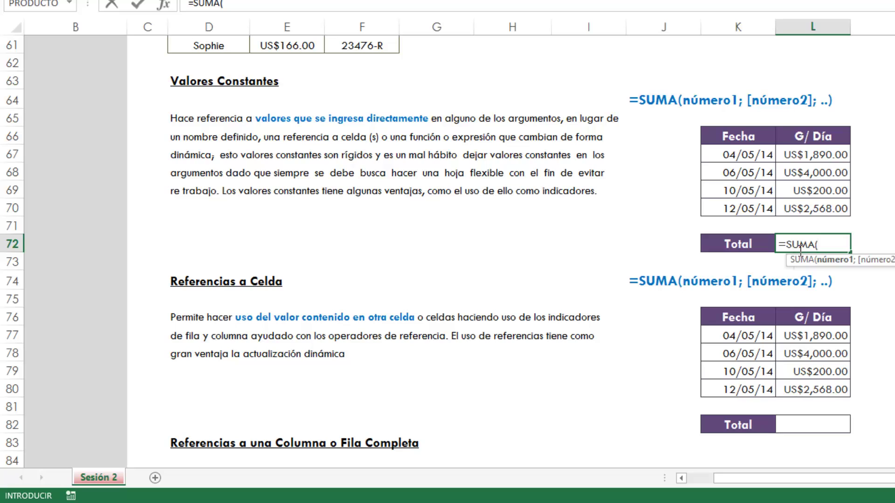
text(5;)
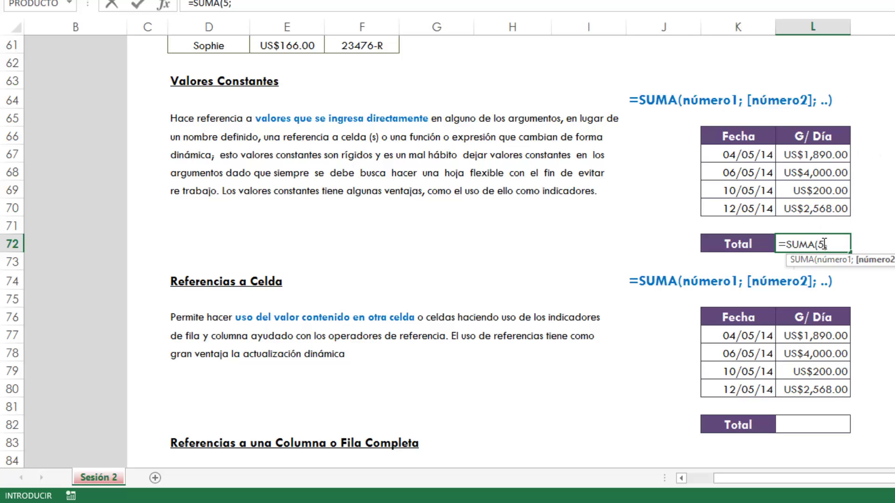
drag(831, 155, 841, 206)
text())
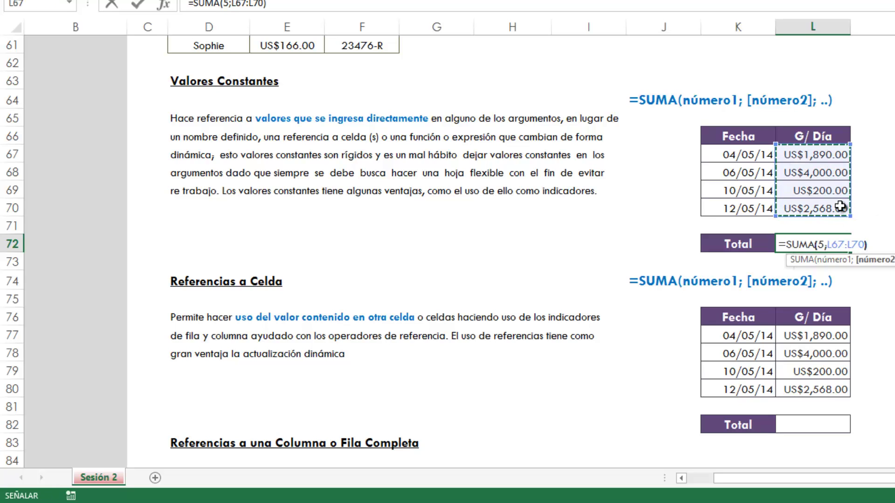
key(ctrl+Return)
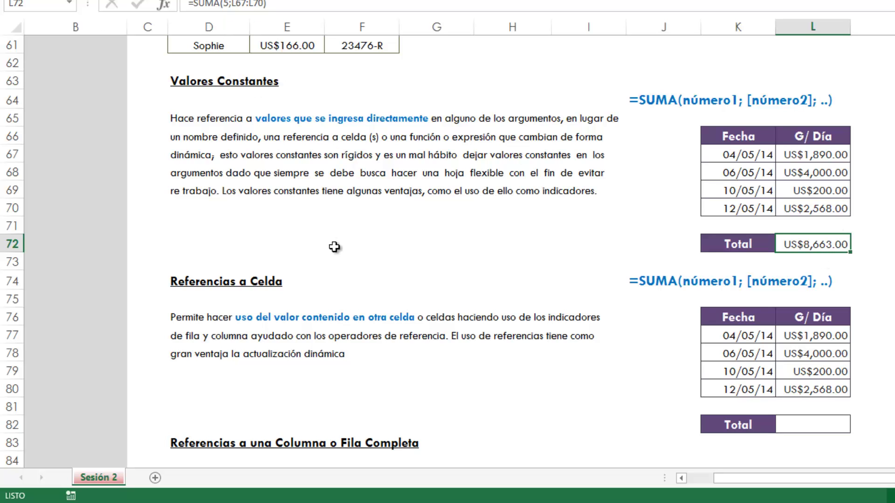
- Review the formula in L72 and enter a SUMA formula in the Referencias a Celda total cell L82 for the range L77:L80
scroll(334, 247, down, 2)
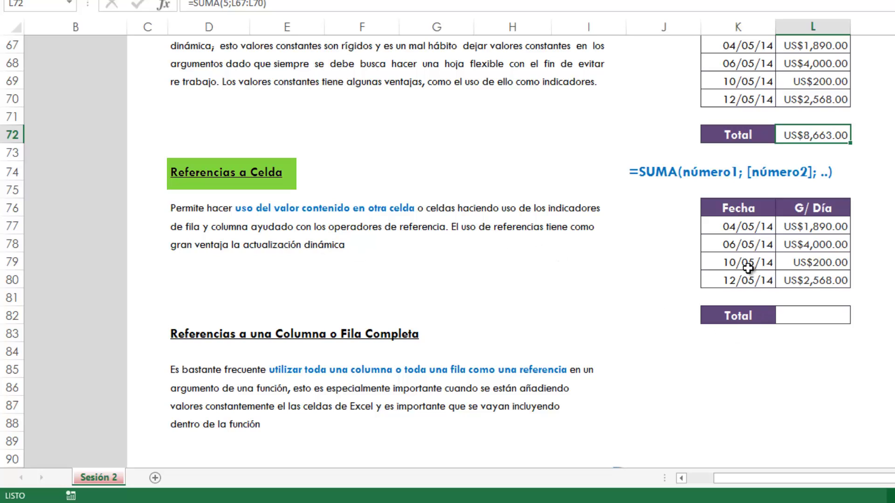
double_click(798, 135)
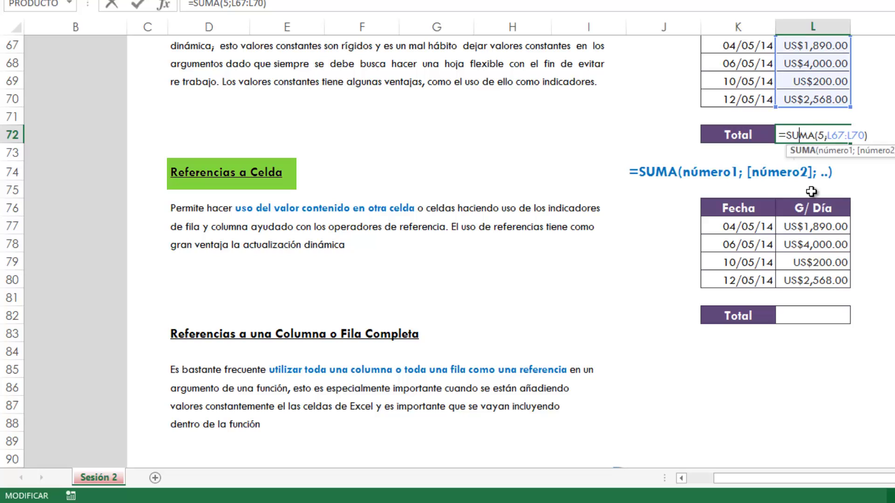
key(Escape)
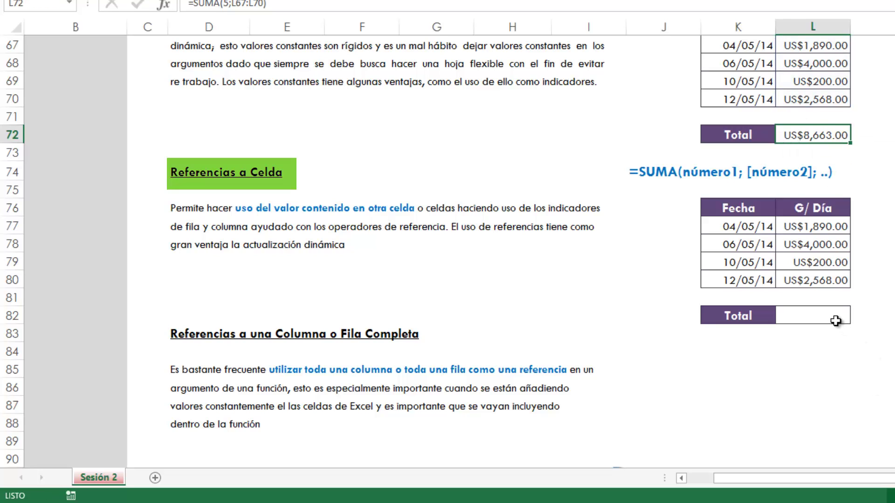
click(836, 321)
text(=sum)
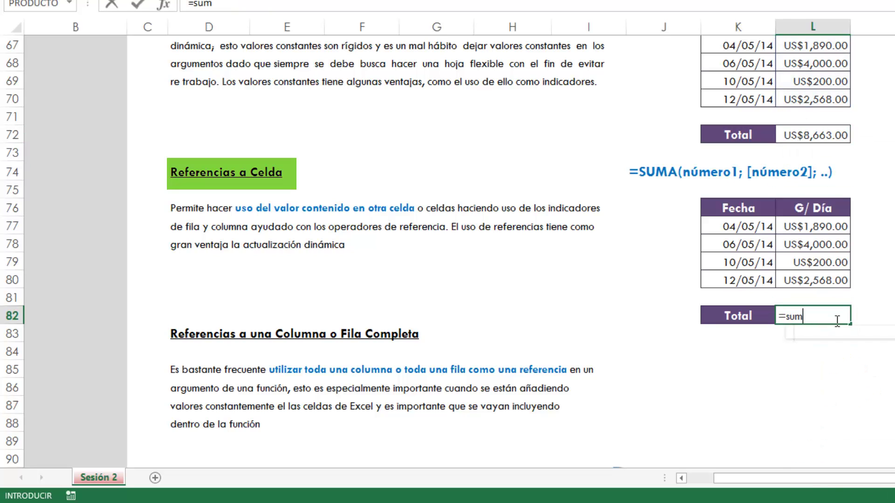
key(Tab)
drag(790, 226, 797, 282)
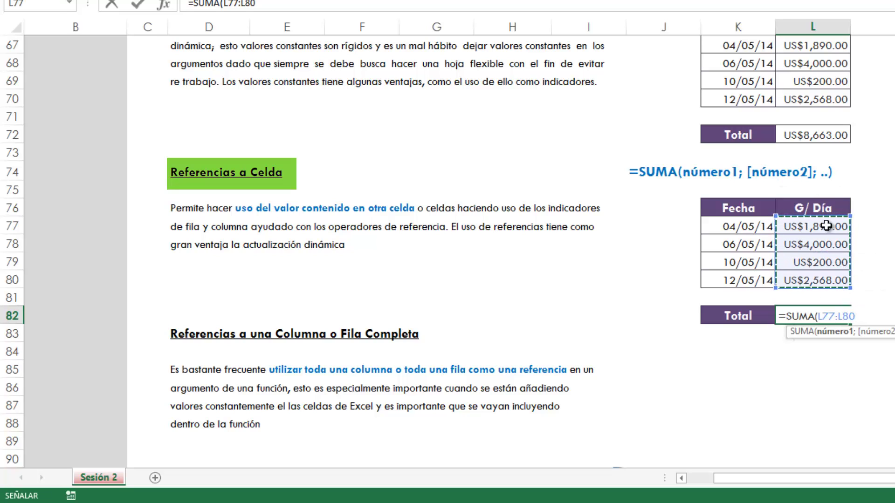
key(ctrl+Return)
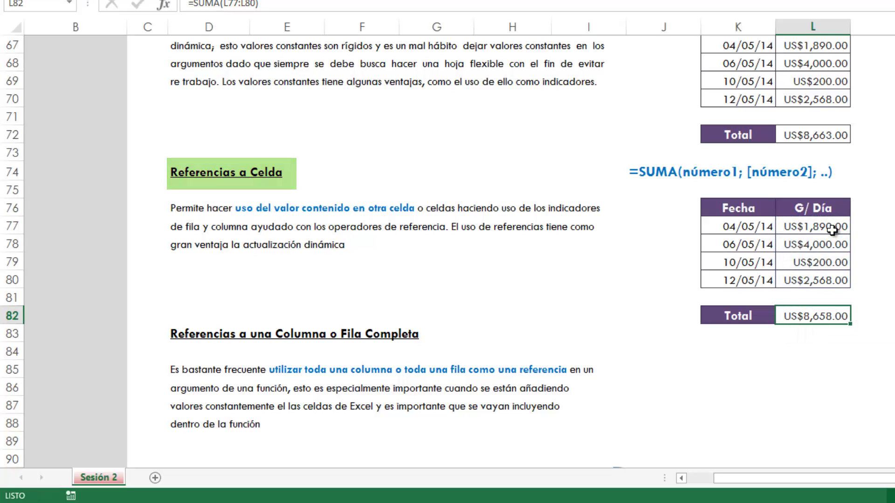
- Examine the section on complete column references and the formulas in the Columna O example cells D96 and D98
scroll(294, 243, down, 4)
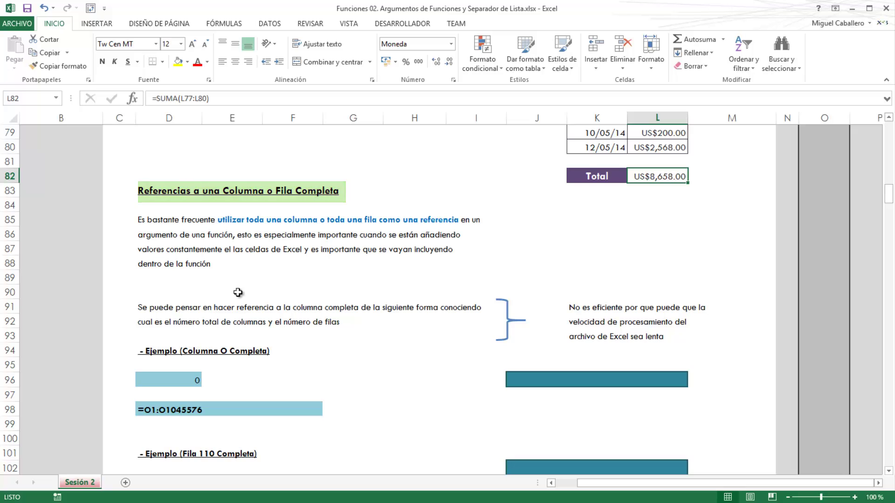
scroll(238, 292, down, 2)
scroll(238, 292, down, 1)
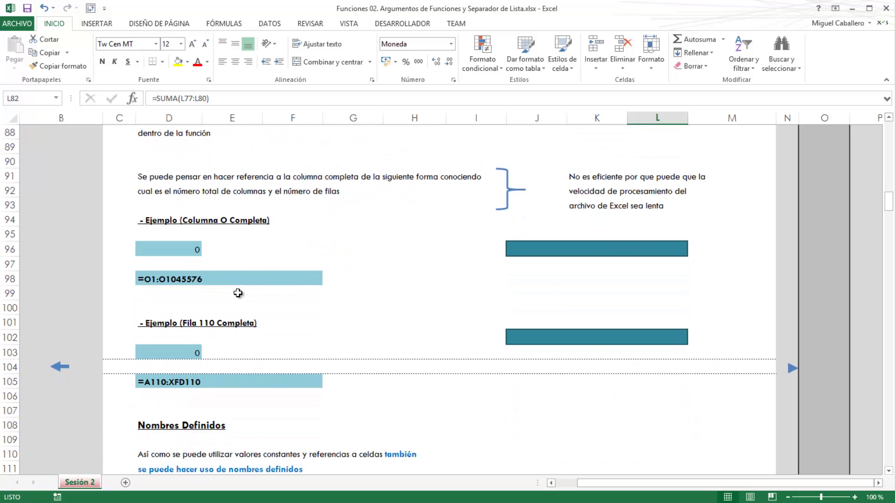
scroll(238, 292, up, 1)
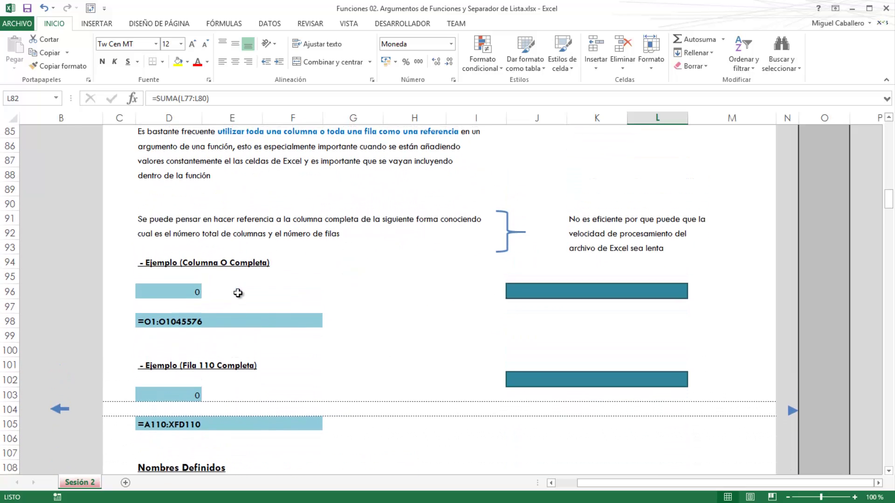
click(164, 294)
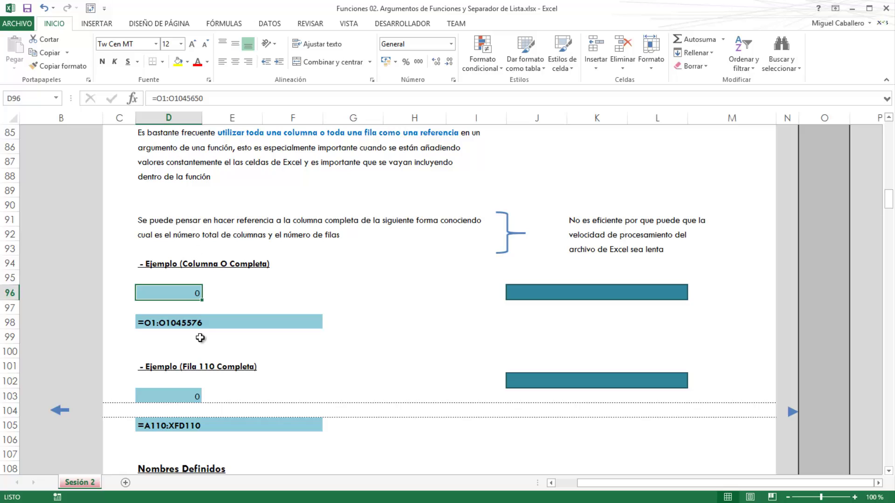
click(180, 325)
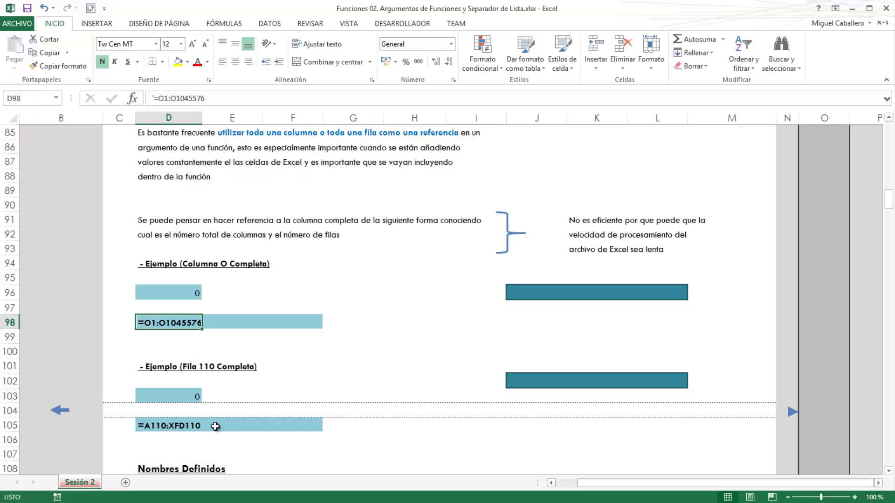
click(169, 295)
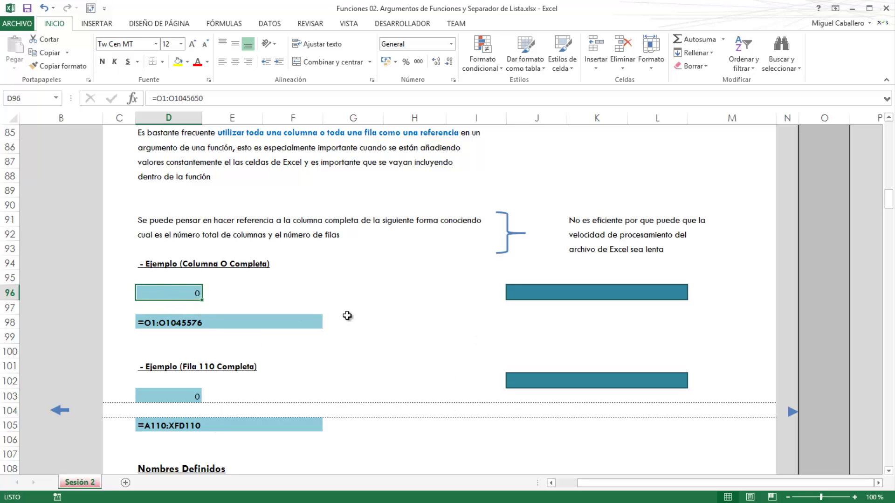
- Enter a formula in J96 that references the whole of column O (=O:O), leaving that cell selected
click(529, 291)
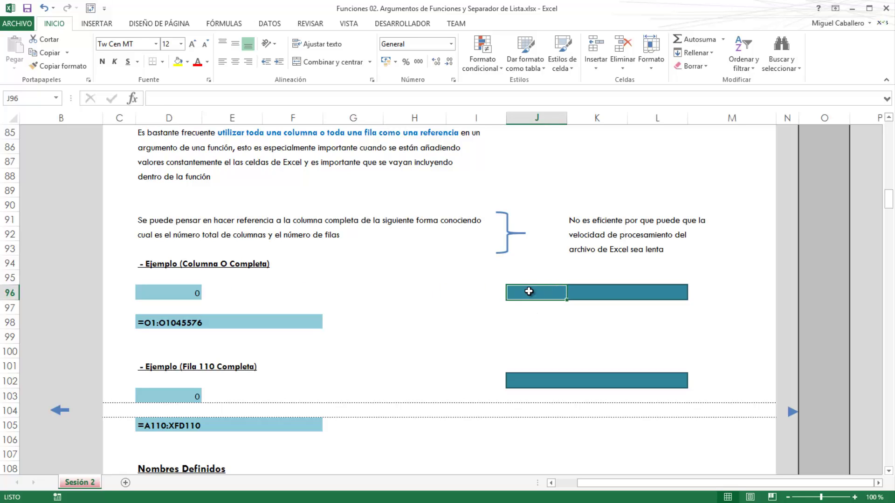
text(=)
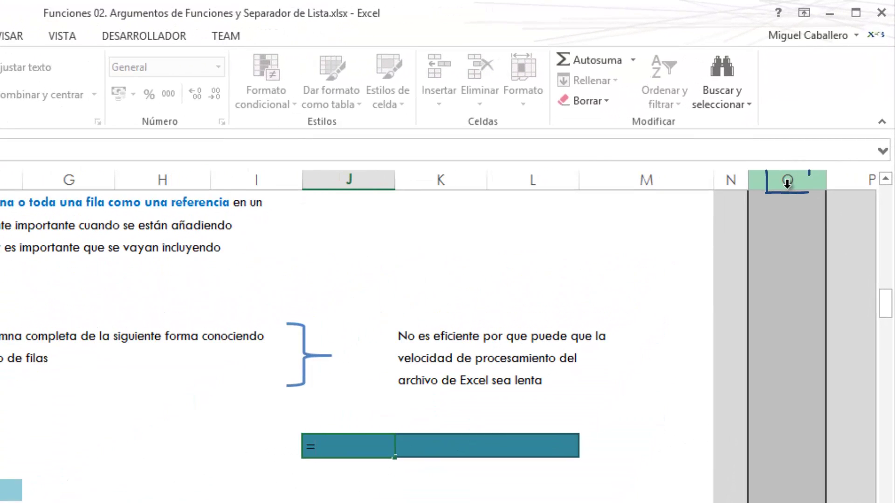
click(787, 181)
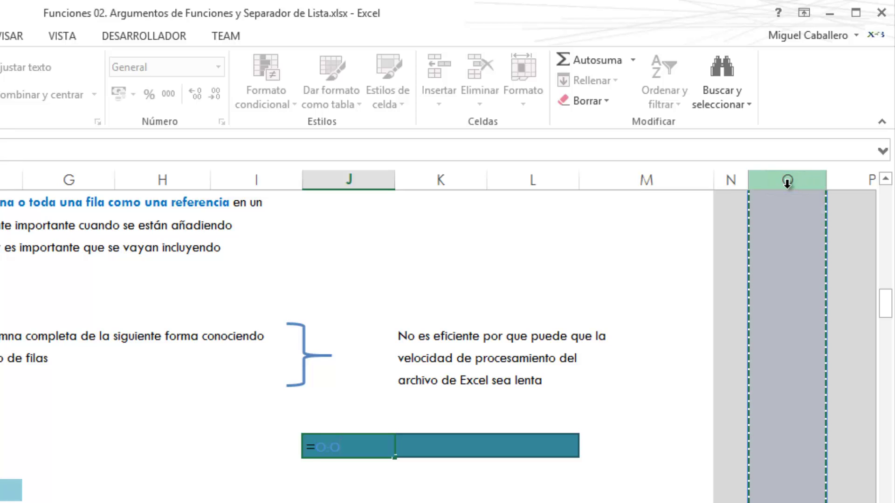
key(Return)
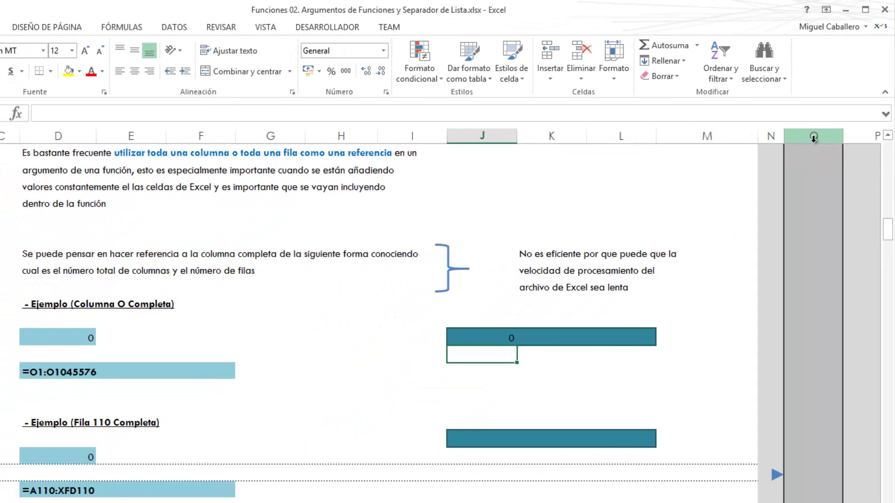
click(485, 339)
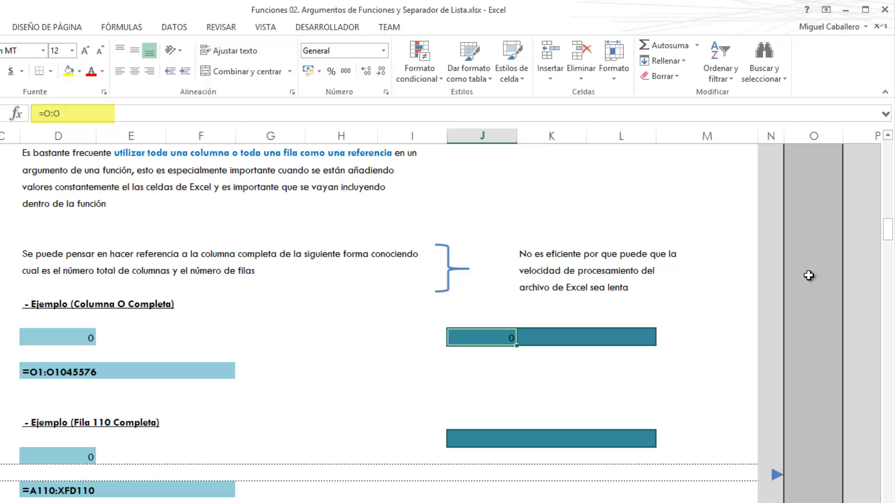
- Check the Fila 110 example formulas in D105 and D103, and enter a reference to the whole of row 104 (=104:104) in J102
scroll(190, 437, down, 1)
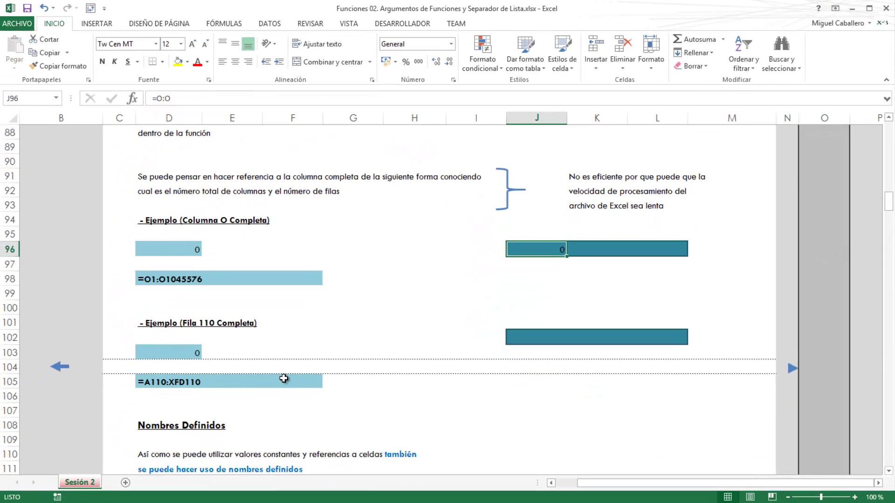
scroll(284, 379, down, 1)
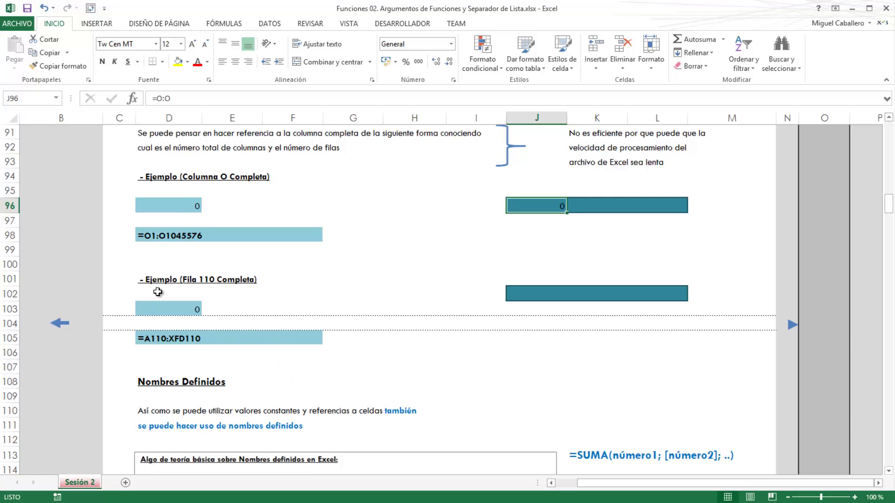
click(156, 340)
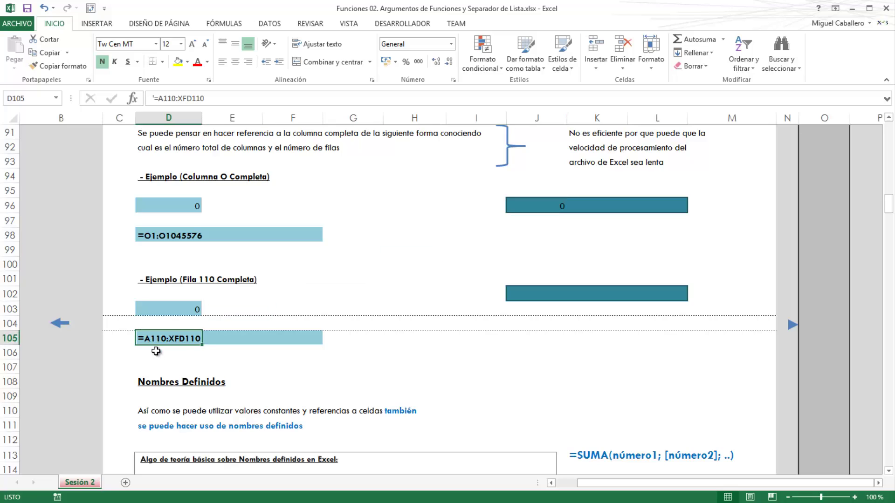
key(Down)
key(Down)
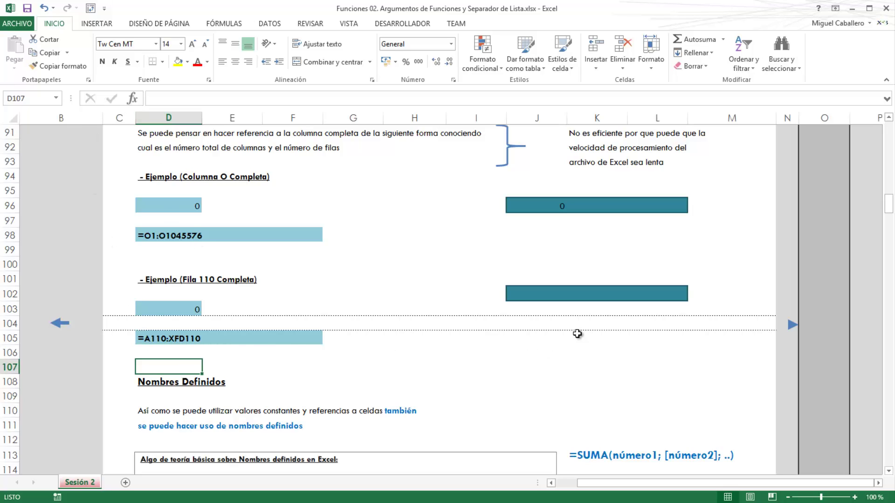
click(186, 307)
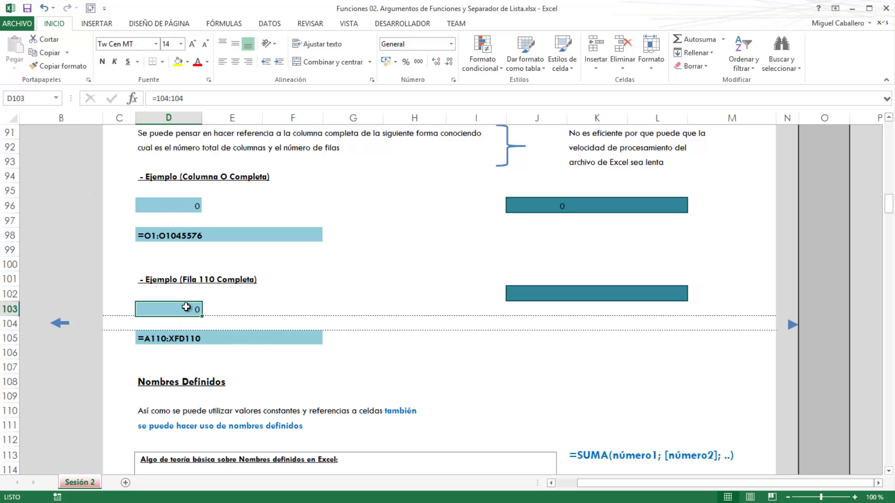
click(509, 294)
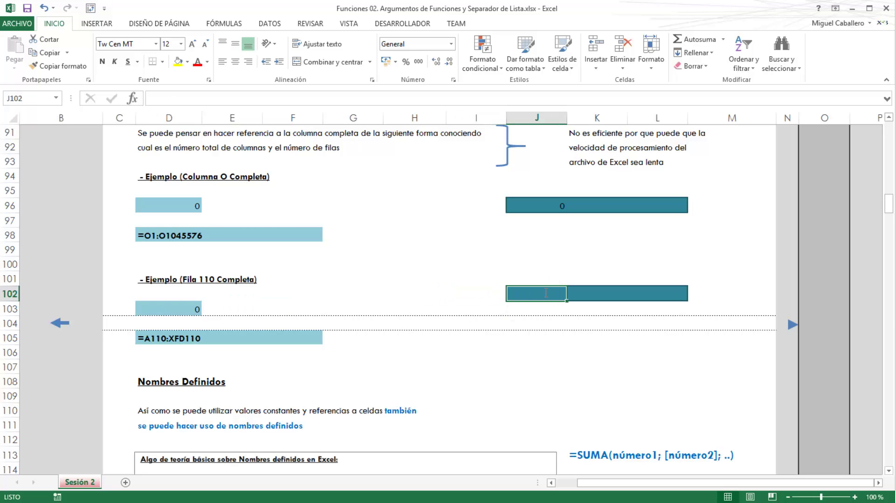
text(=)
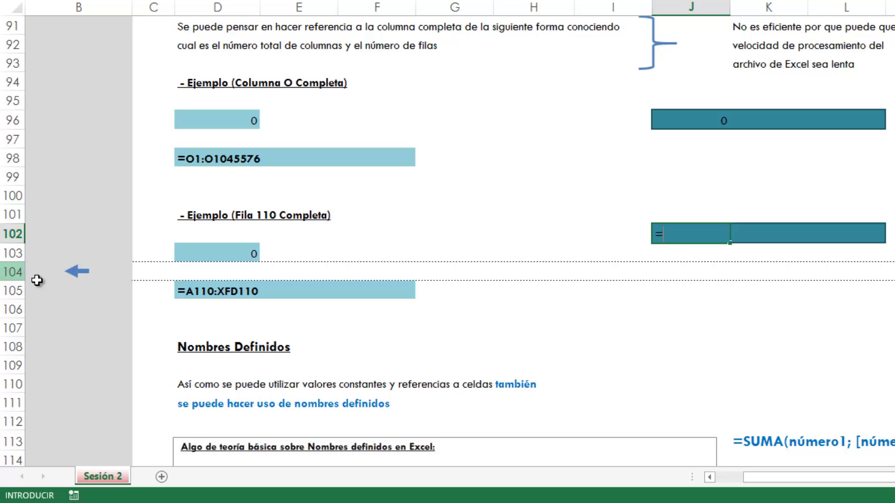
click(14, 272)
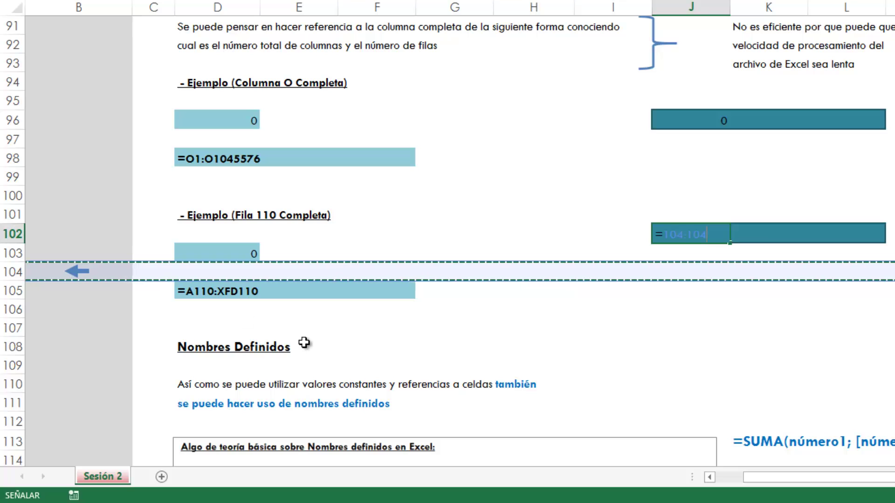
key(ctrl+Return)
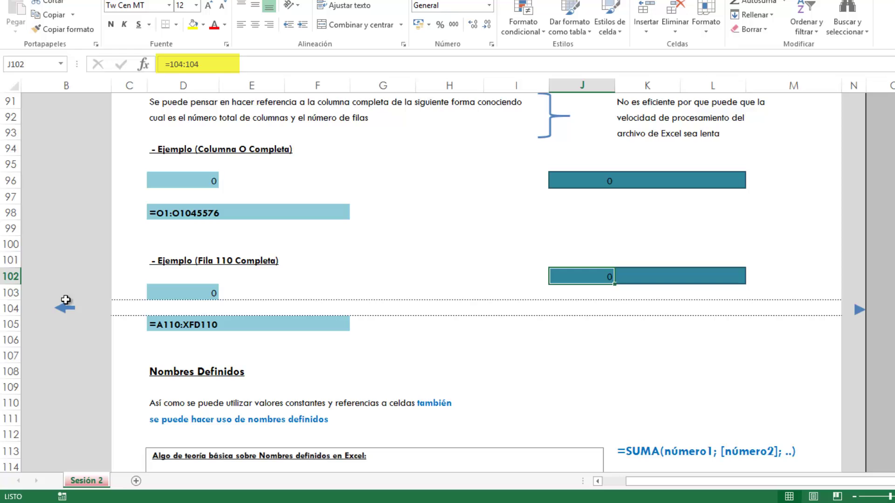
click(442, 363)
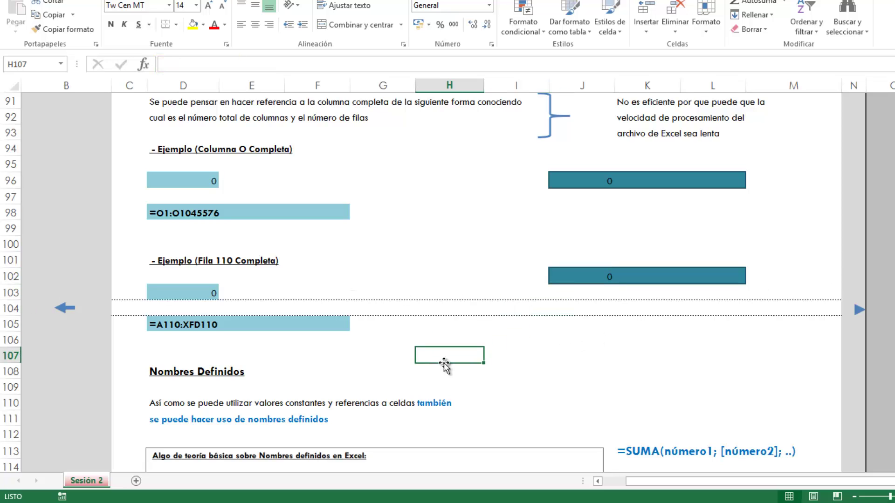
- Name the G/ Día values L116:L119 in the Nombres Definidos table DatosDias
scroll(444, 364, down, 7)
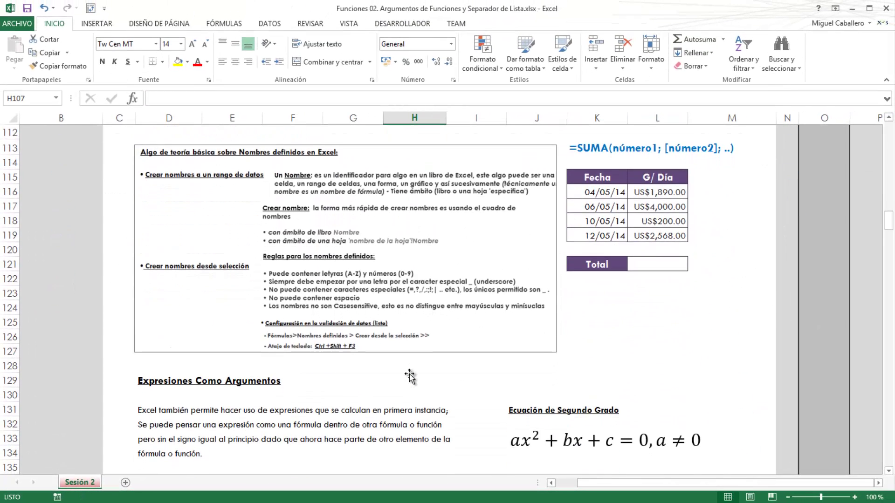
scroll(409, 377, up, 2)
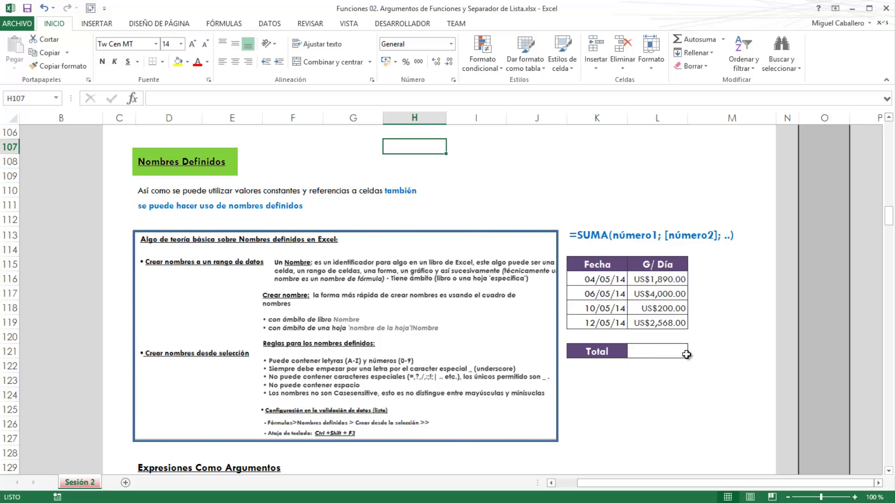
drag(676, 279, 674, 317)
click(40, 97)
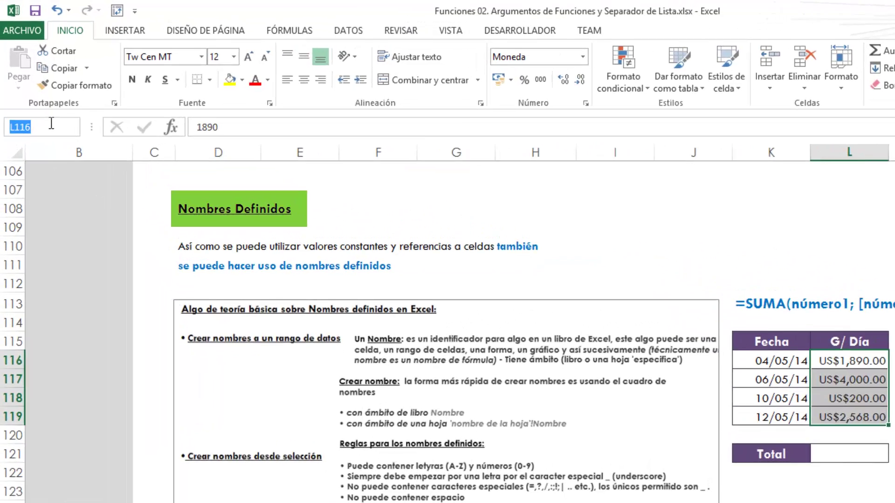
text(Dat)
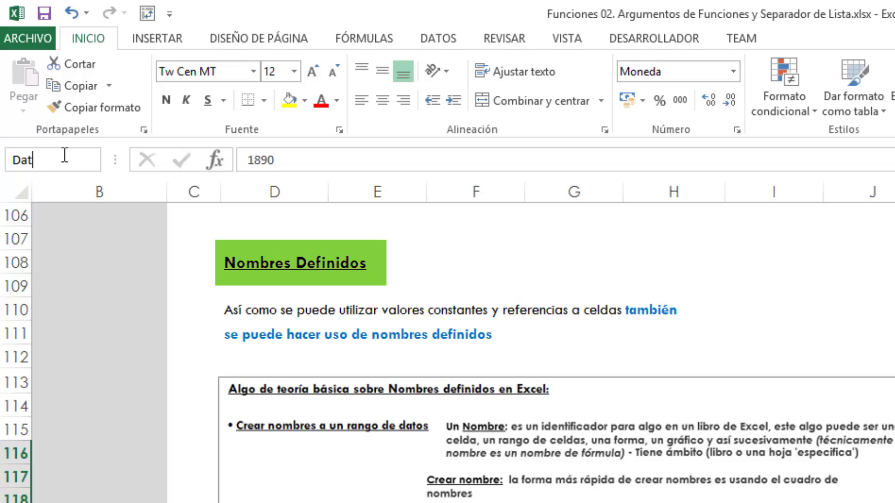
text(osDias)
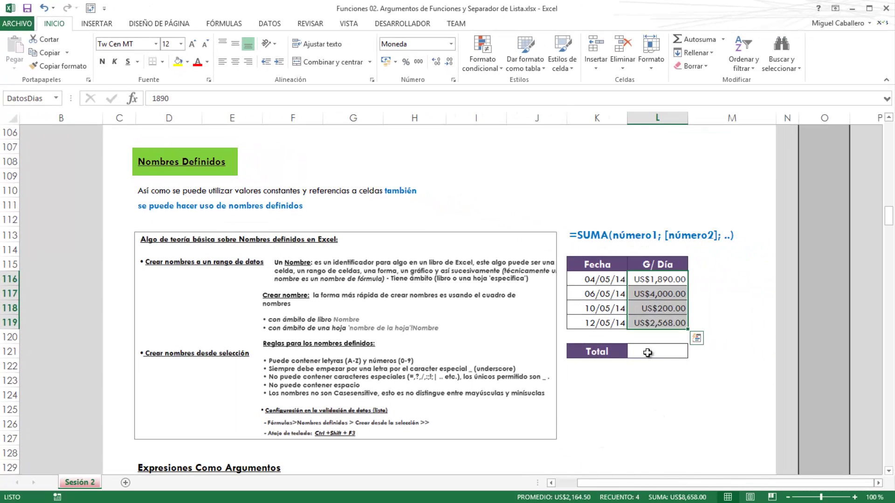
- Enter the formula =SUMA(DatosDias) in the Nombres Definidos total cell L121
click(649, 353)
text(=suma)
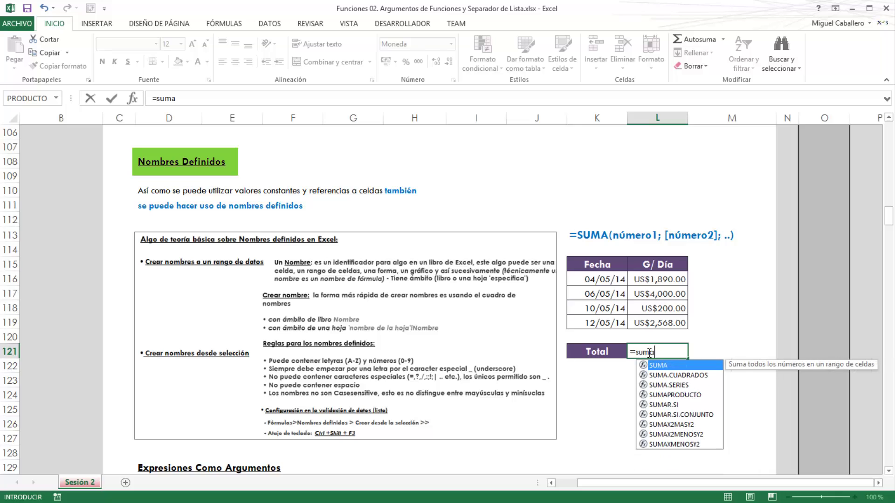
key(Tab)
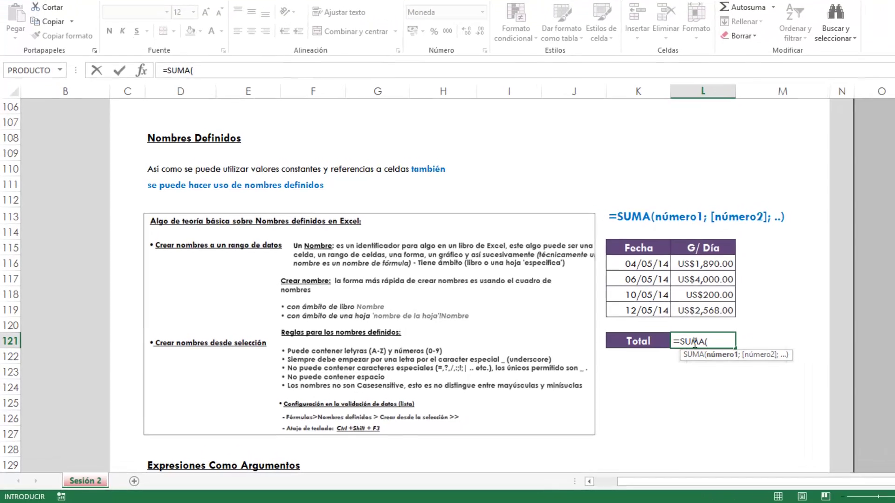
text(dato)
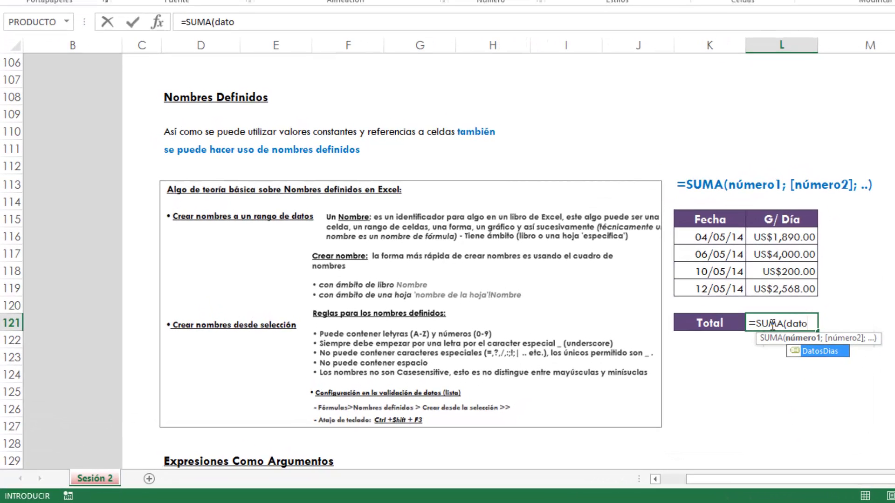
double_click(829, 354)
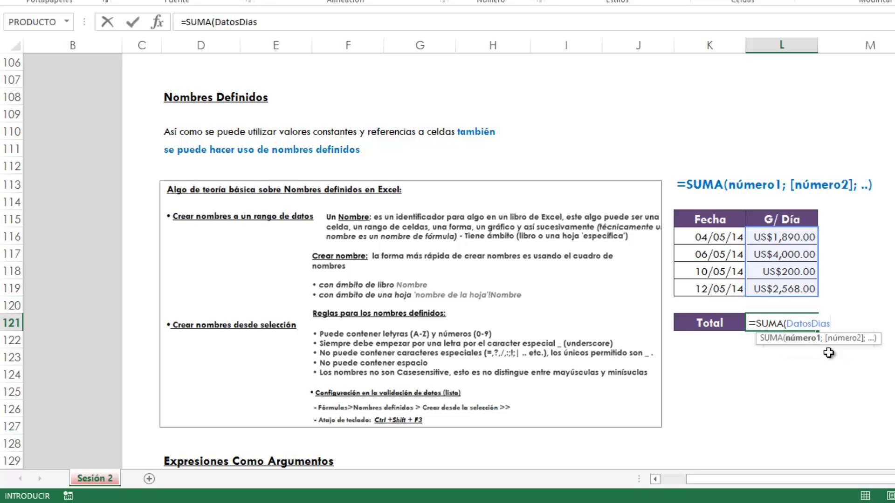
text())
key(ctrl+Return)
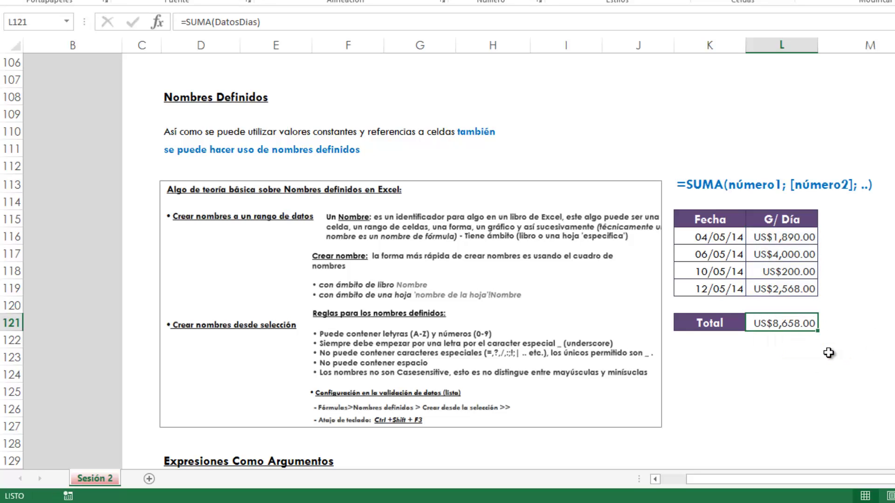
- Read the Expresiones Como Argumentos section with its quadratic formula, discriminant and coefficients a, b and c
click(770, 275)
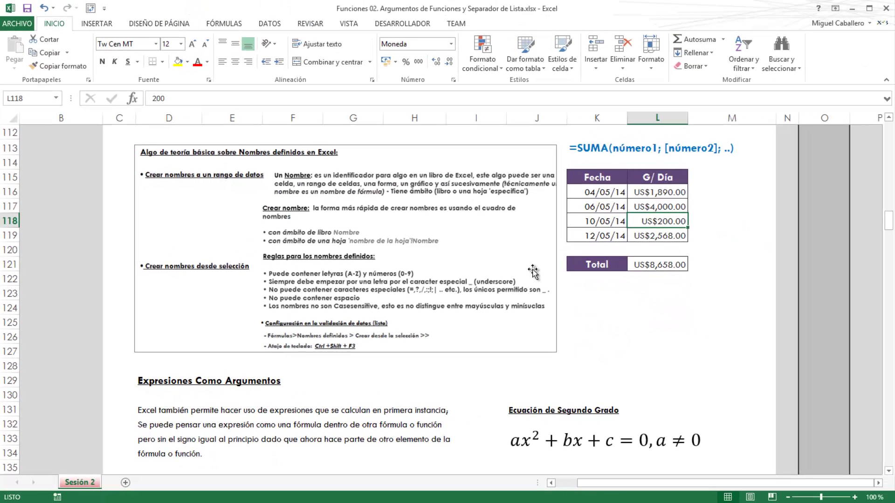
scroll(533, 272, down, 3)
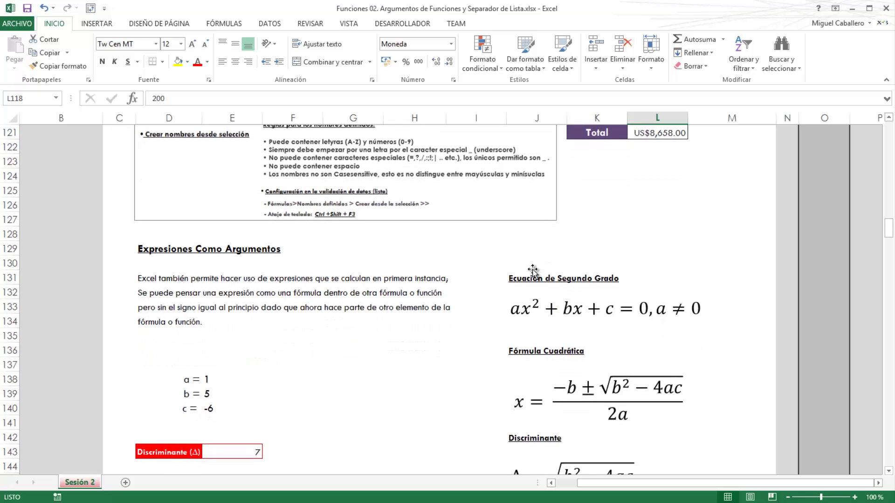
scroll(532, 270, down, 1)
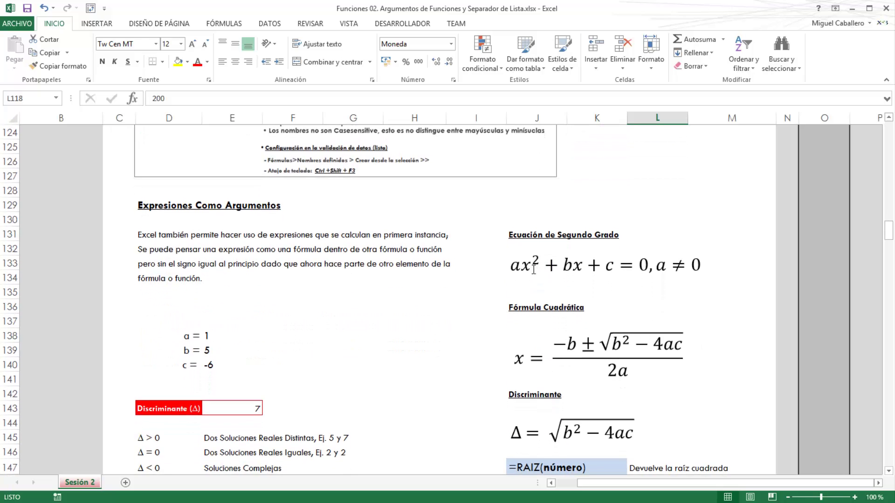
scroll(534, 270, down, 1)
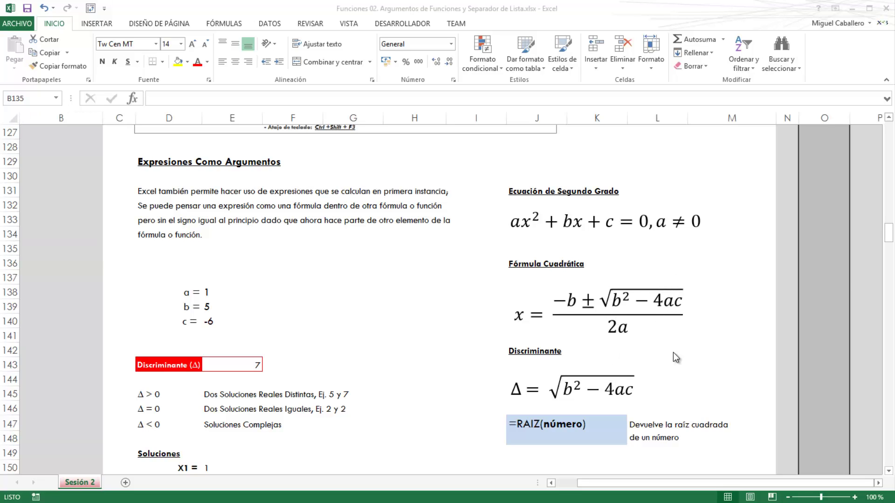
- Clear the discriminant result in E143 and start a new formula there with the RAIZ function
click(759, 351)
scroll(759, 352, down, 2)
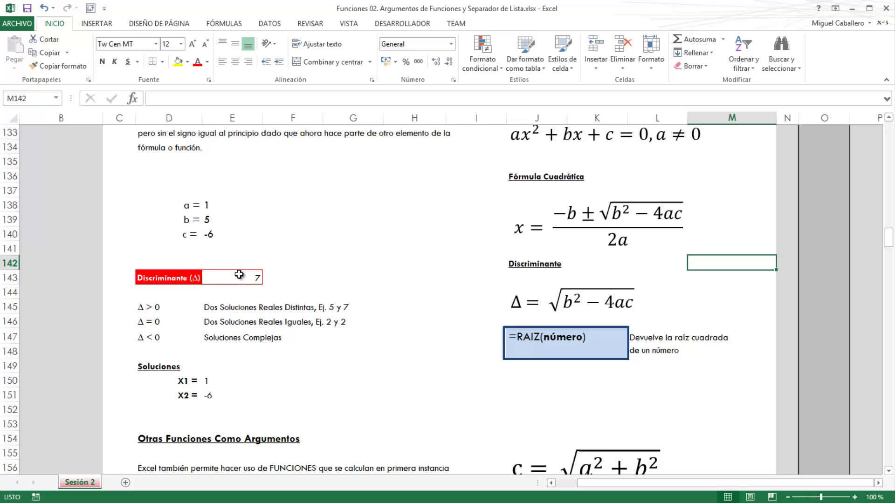
click(239, 277)
key(Delete)
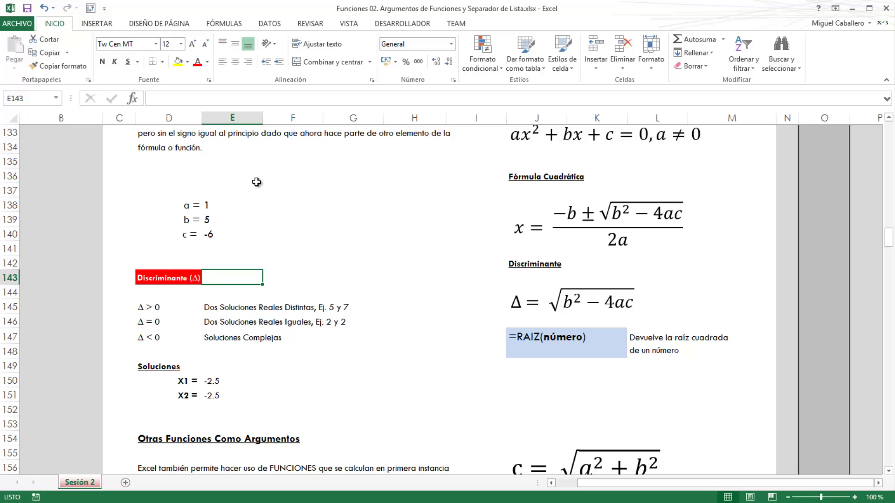
text(=ra)
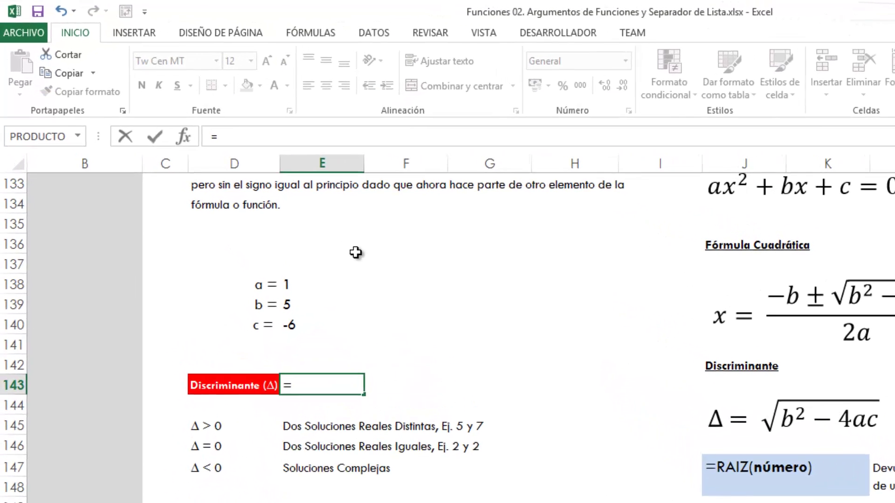
key(Up)
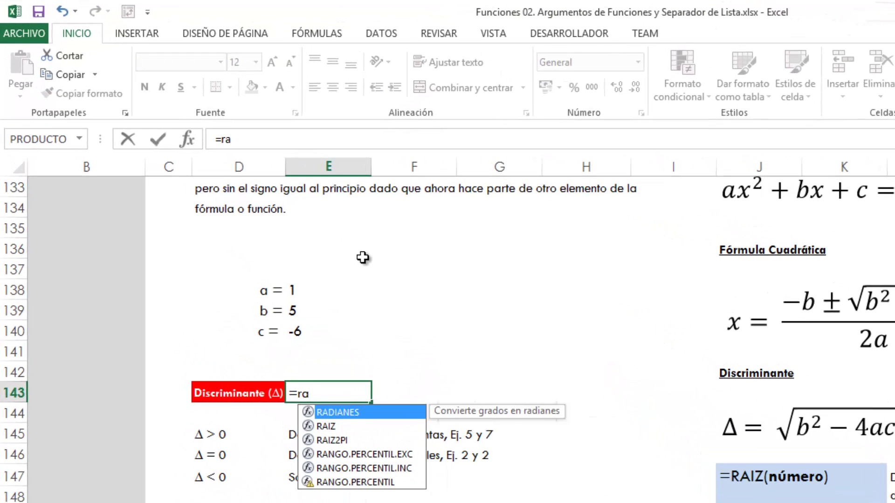
key(Down)
key(Tab)
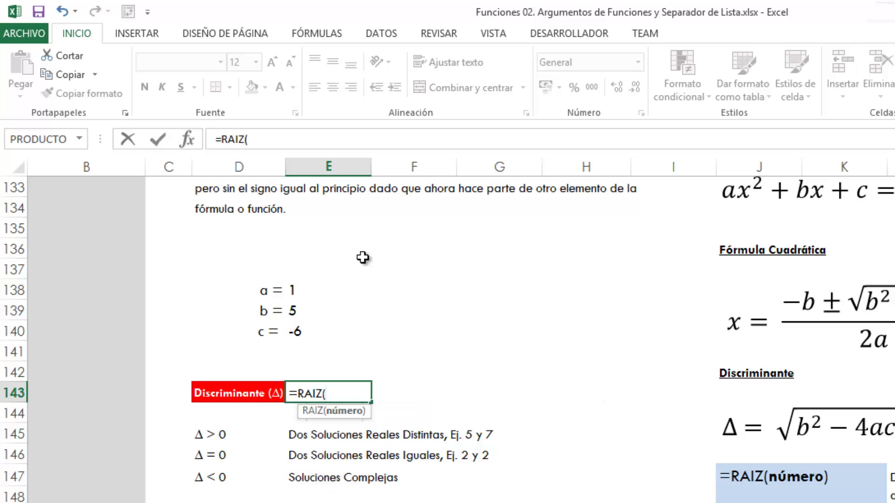
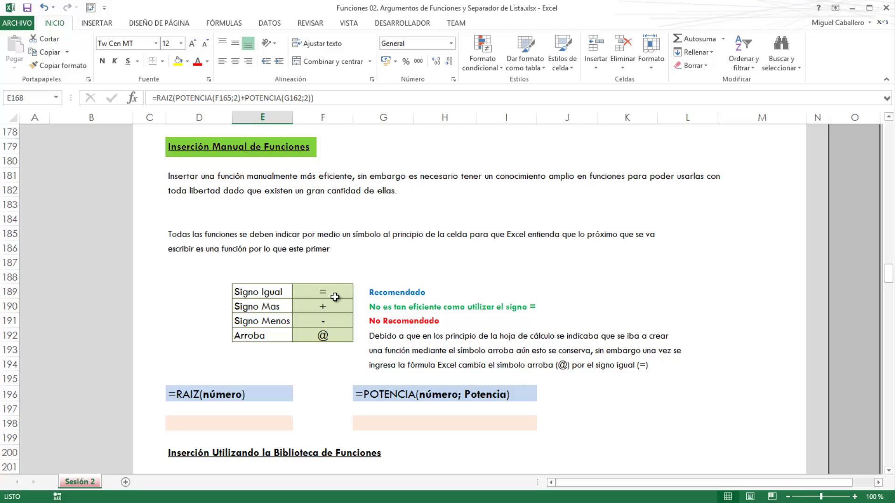
- Change the Signo Menos symbol in F191 to a double minus (--)
click(335, 306)
click(340, 318)
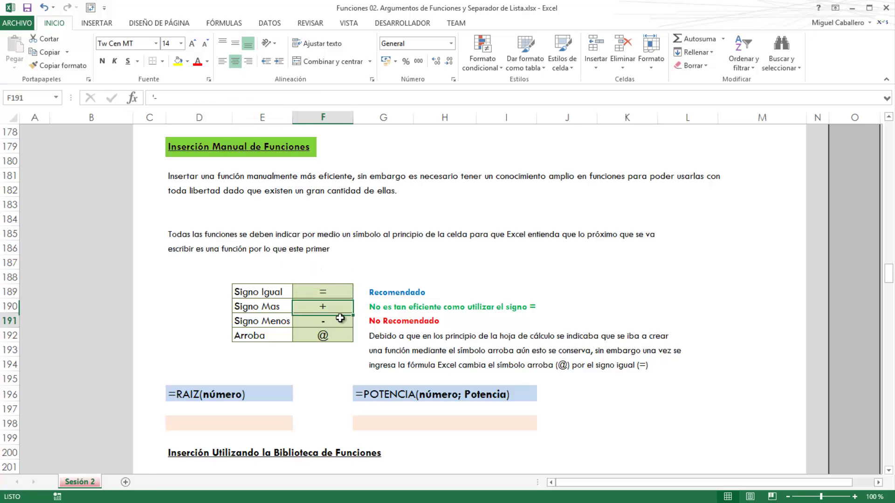
click(181, 99)
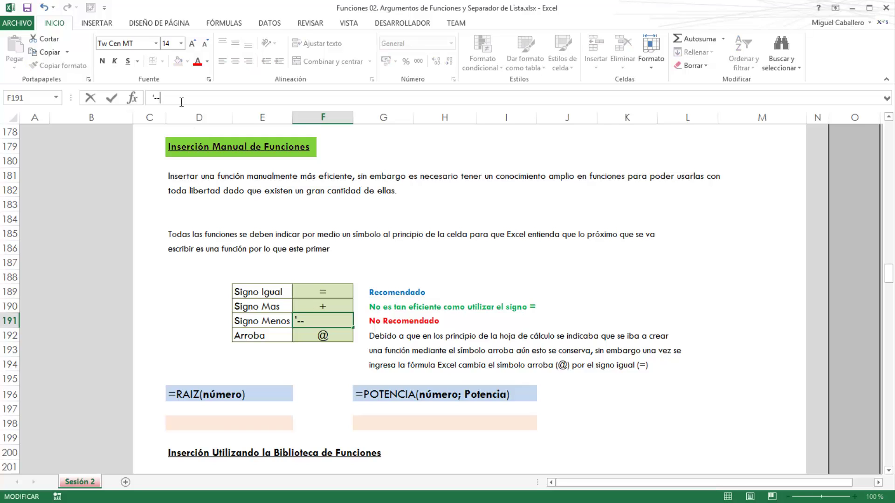
key(ctrl+Return)
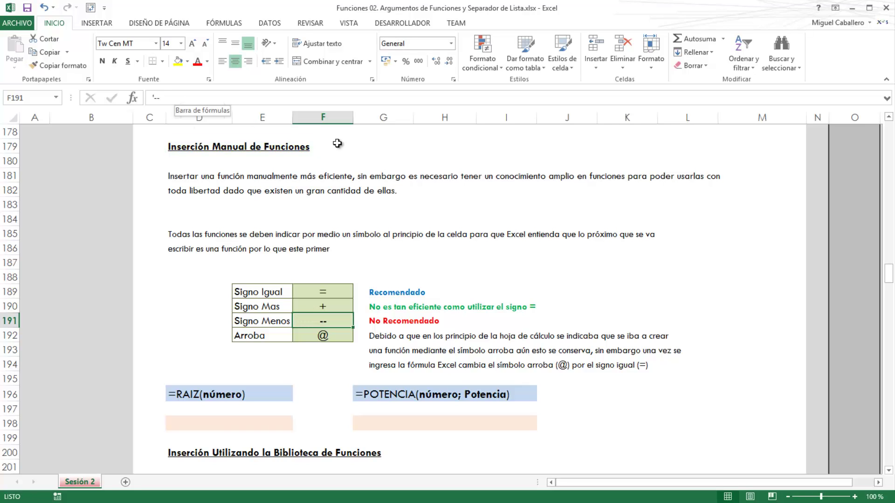
click(571, 244)
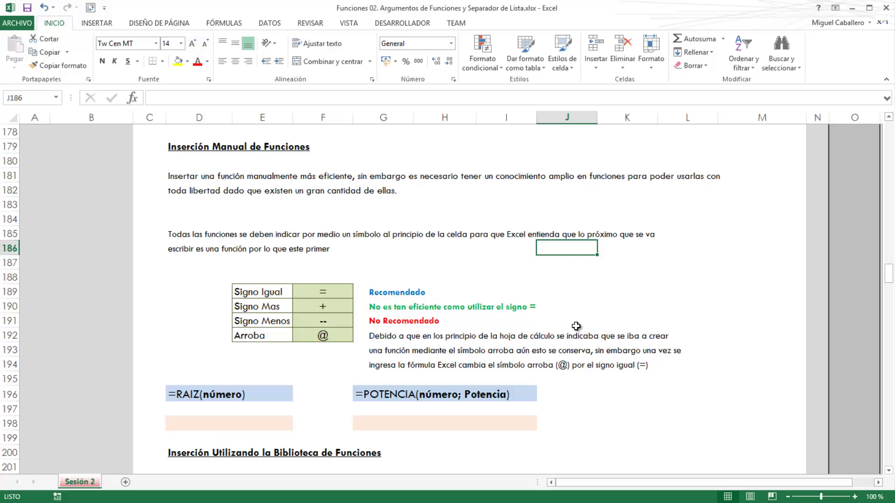
click(591, 281)
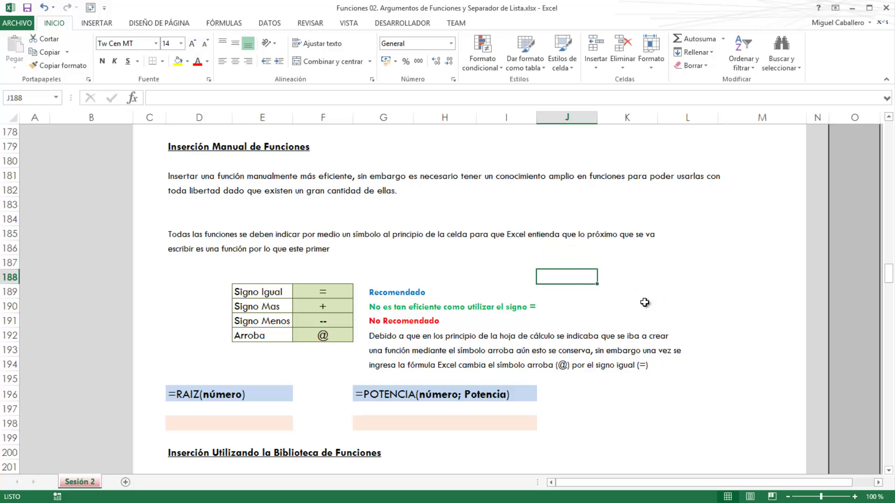
drag(595, 304, 634, 306)
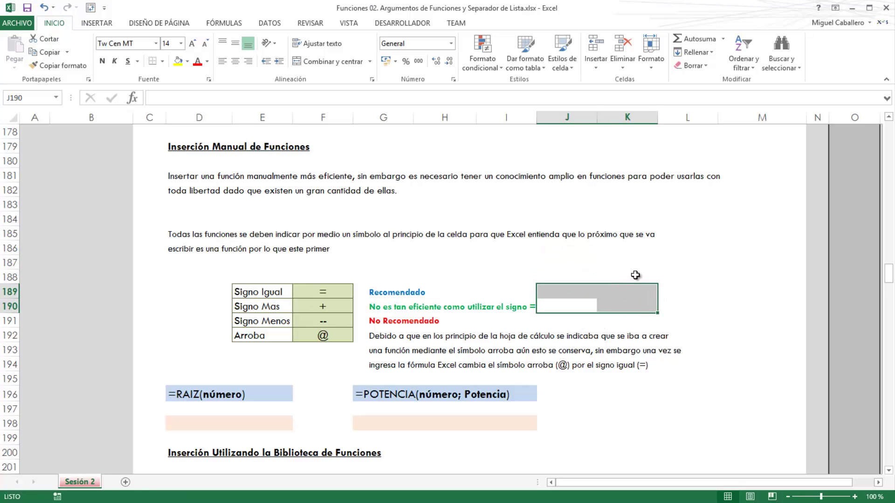
- Try starting a formula in K188 with =su, browse the suggested functions, choose SUMA, and discard the entry
click(638, 276)
text(=su)
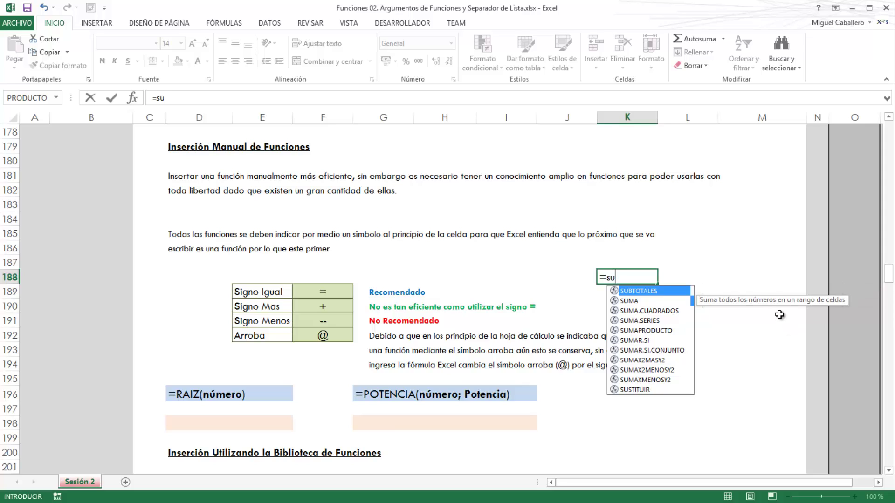
key(Down)
key(Down)
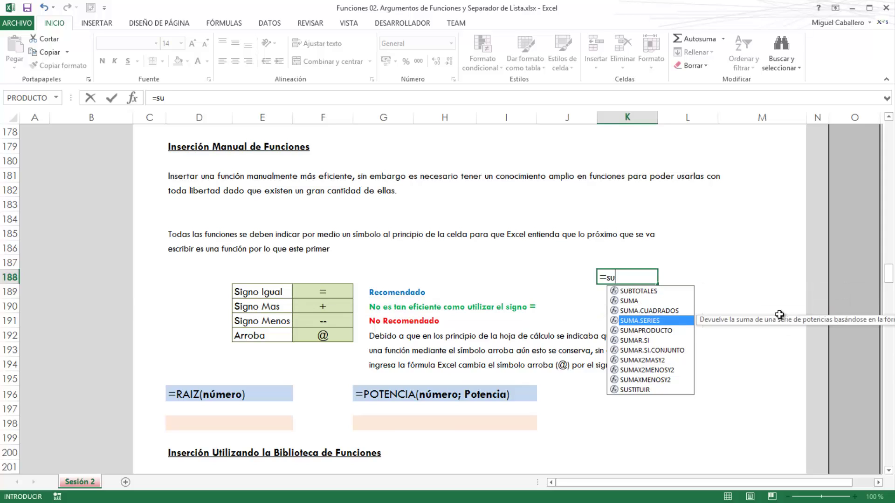
key(Down)
key(Down)
key(Up)
key(Up)
key(Up)
scroll(762, 326, up, 2)
scroll(762, 326, up, 8)
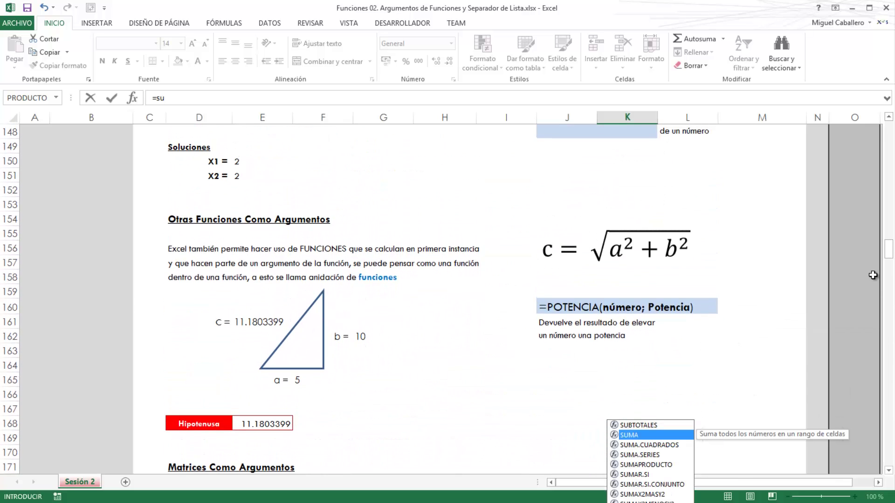
double_click(657, 435)
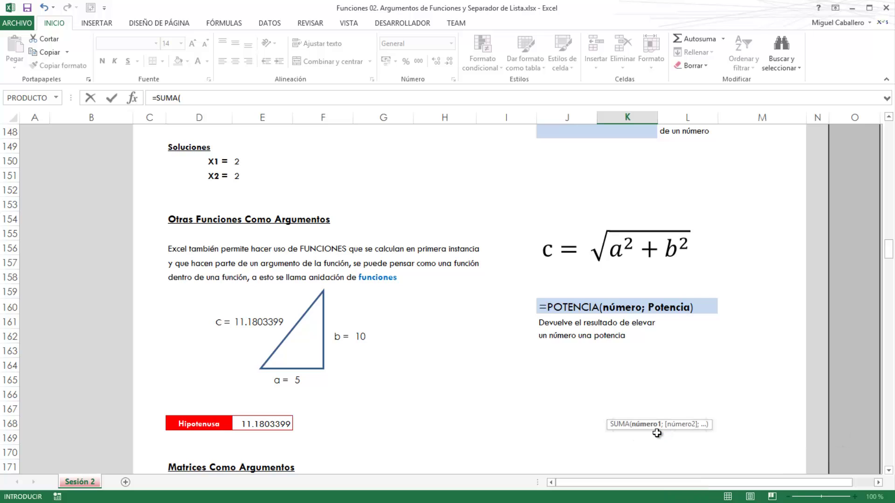
scroll(657, 434, down, 10)
key(Escape)
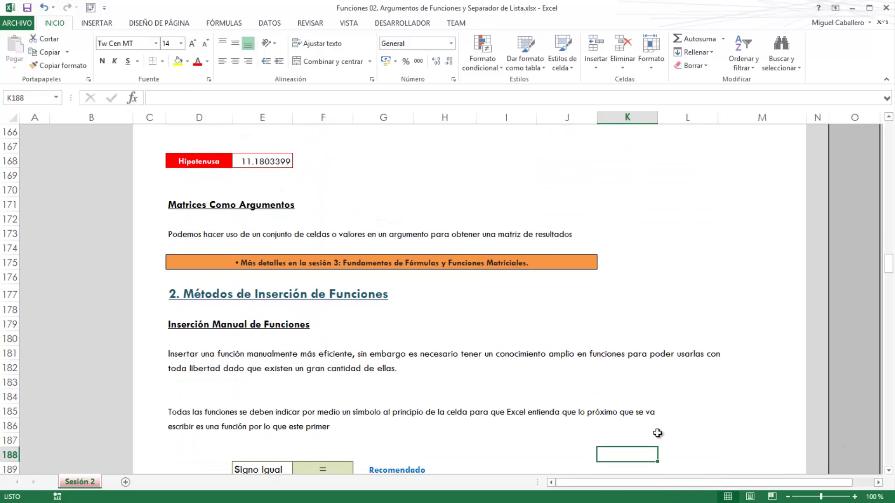
- Insert the RAIZ function into D206 from the function library's mathematical and trigonometric category
scroll(657, 433, down, 3)
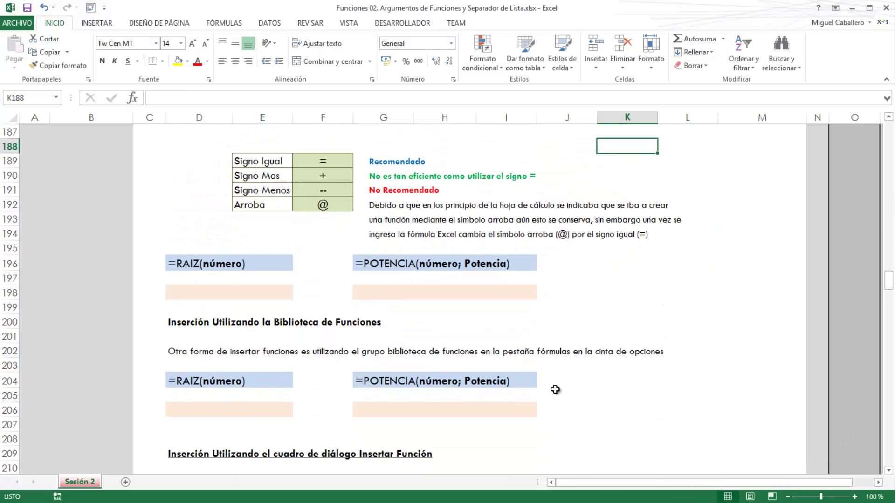
scroll(344, 347, down, 1)
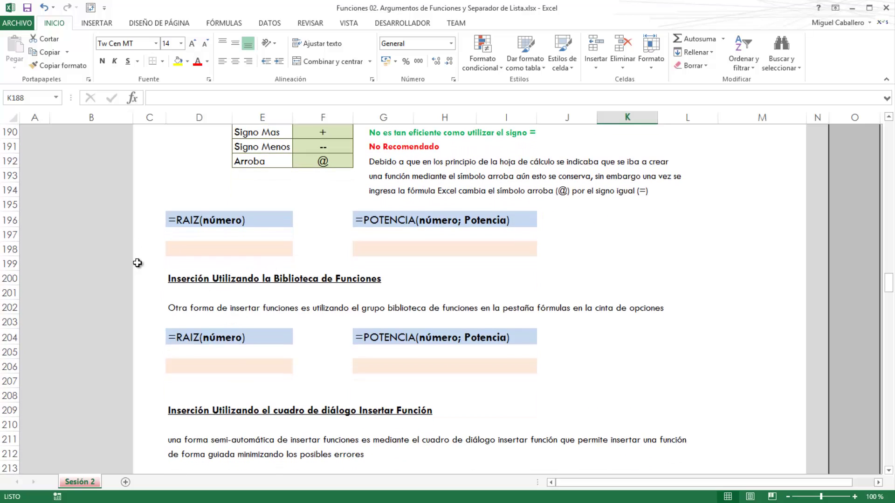
click(209, 254)
click(392, 246)
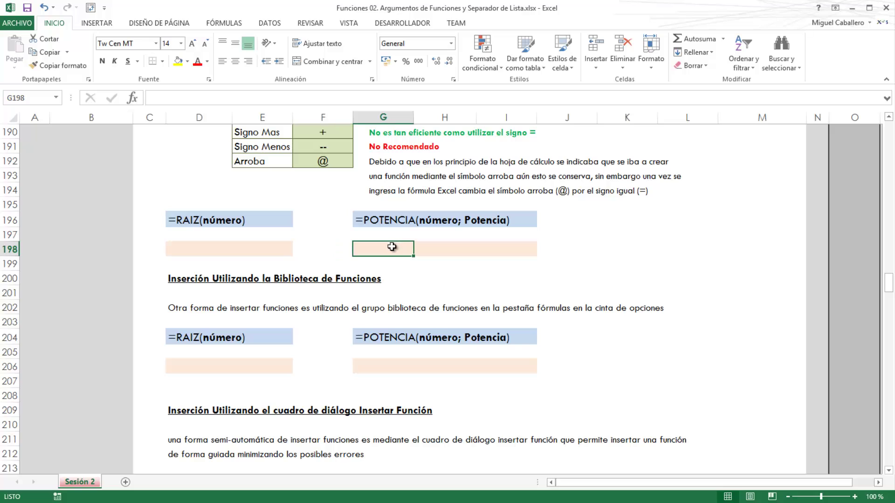
scroll(411, 261, down, 1)
click(615, 323)
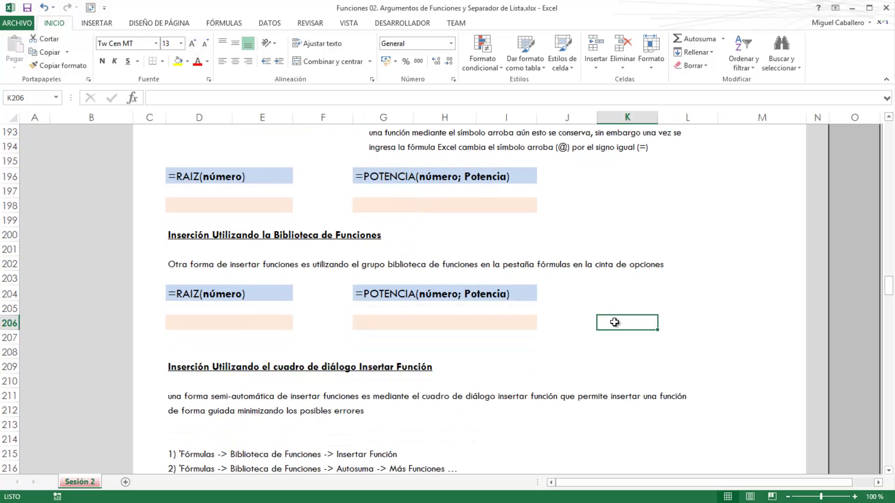
click(188, 324)
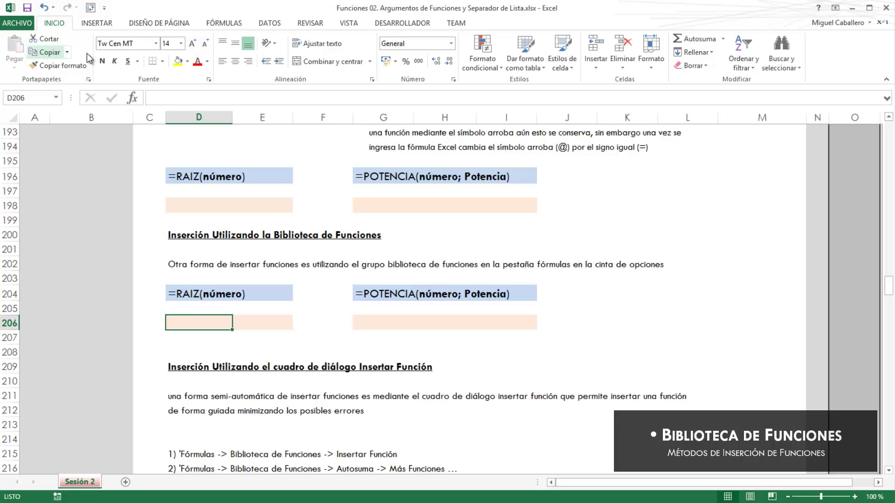
click(230, 17)
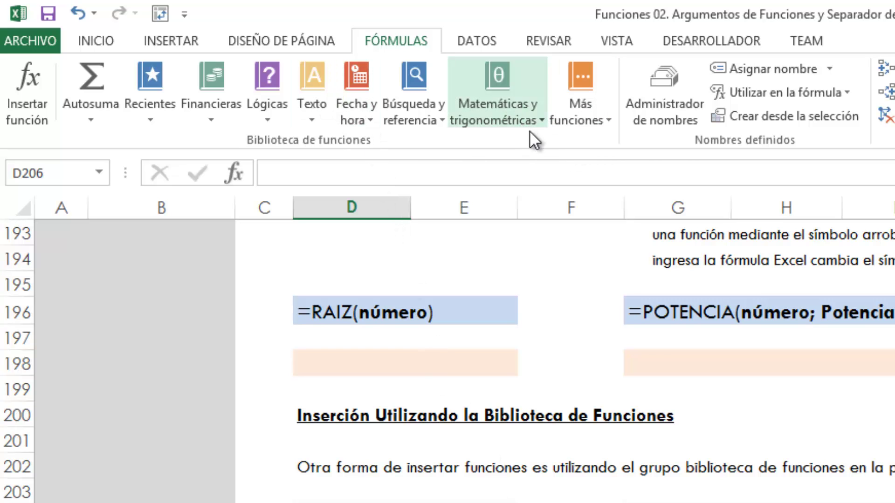
click(501, 120)
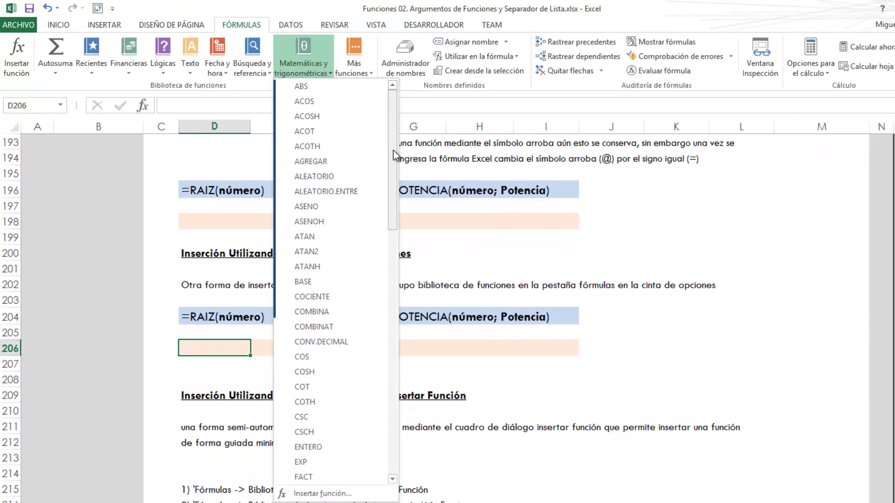
drag(393, 152, 412, 359)
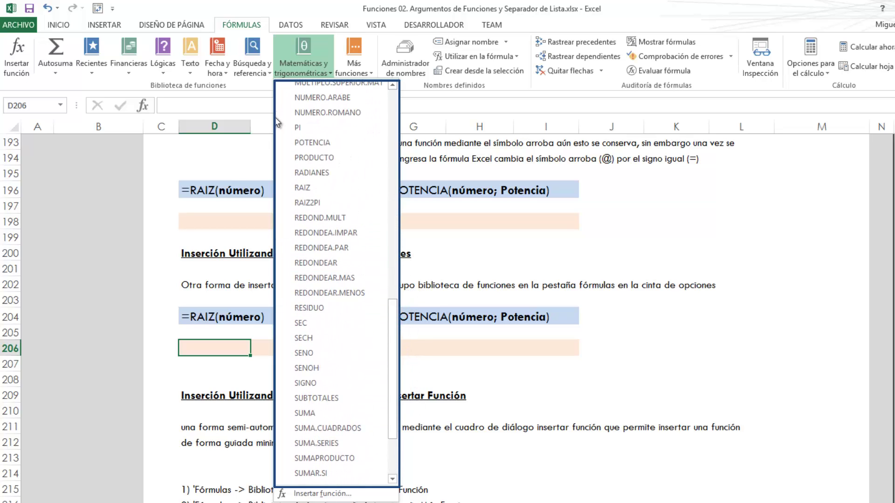
click(308, 195)
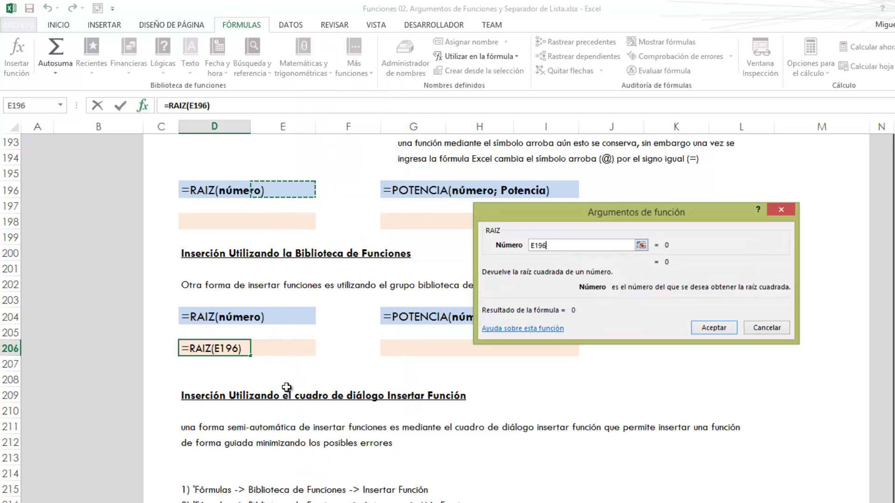
- Set the Número argument of RAIZ in D206 to 20 and accept the function
drag(608, 209, 609, 192)
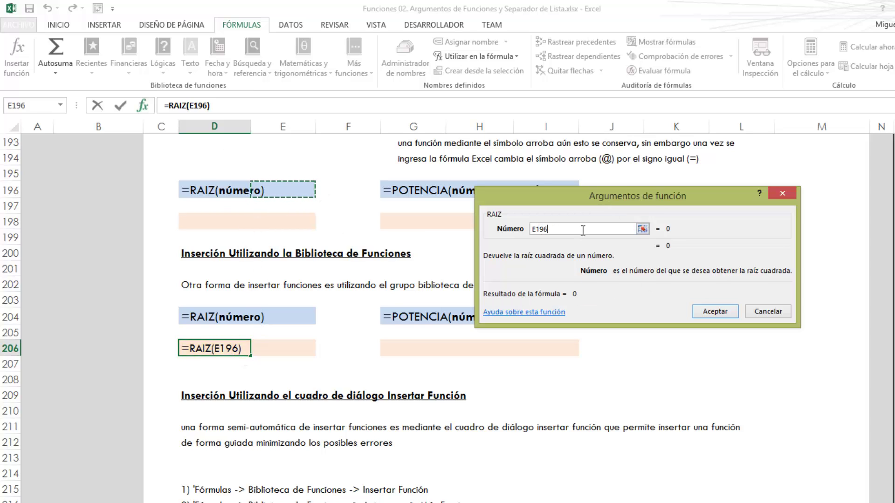
drag(645, 204, 487, 228)
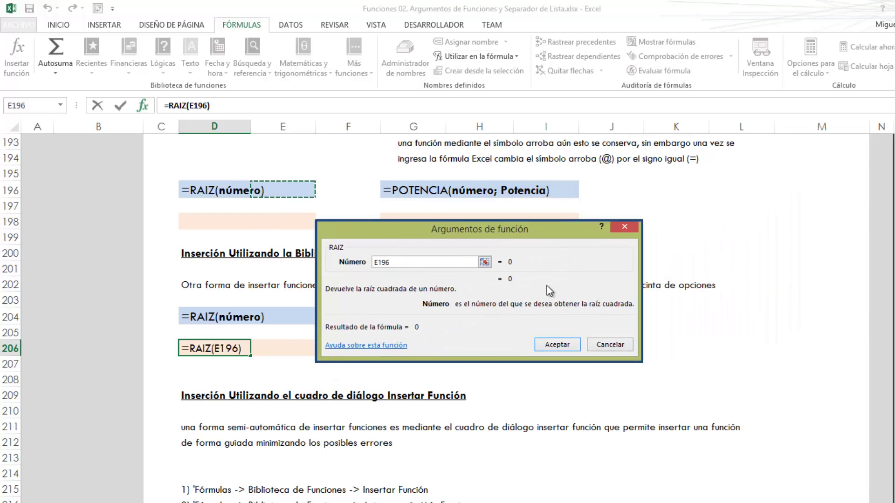
drag(435, 241, 440, 209)
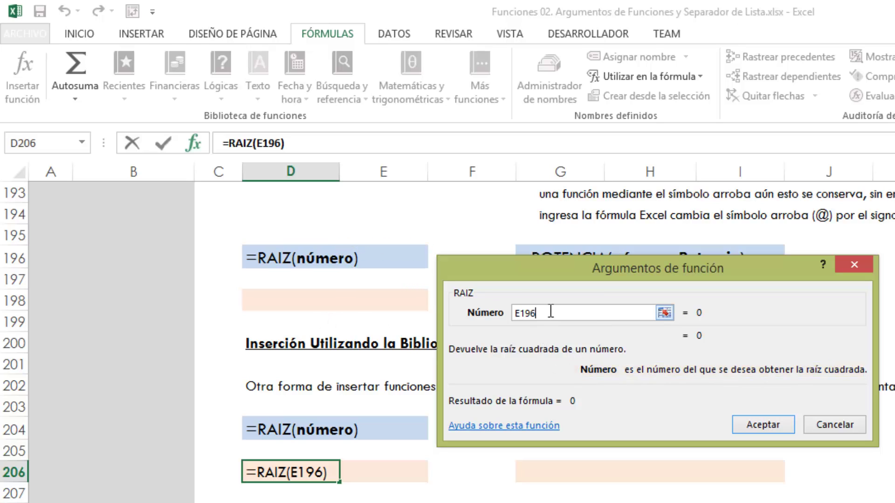
double_click(551, 311)
key(BackSpace)
text(20)
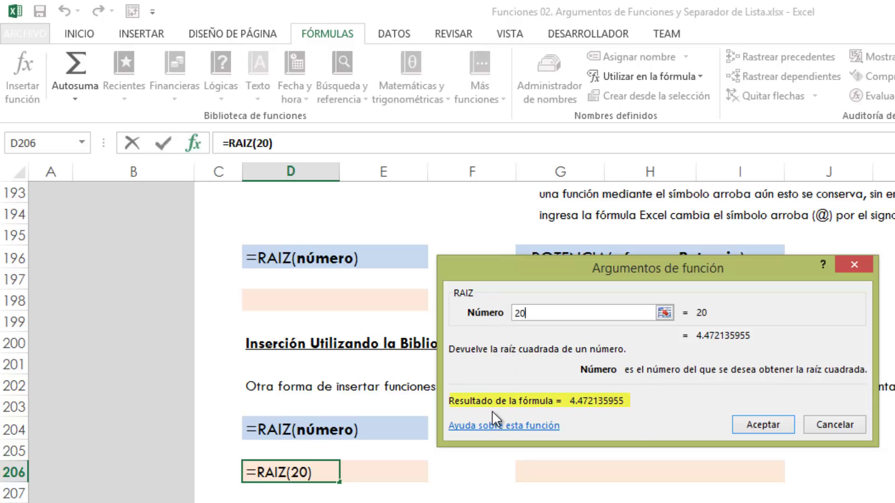
drag(624, 273, 626, 250)
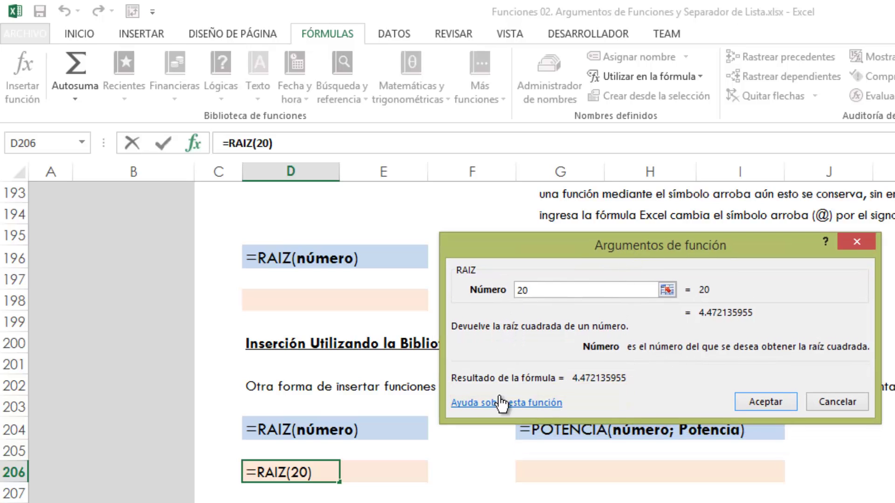
click(773, 403)
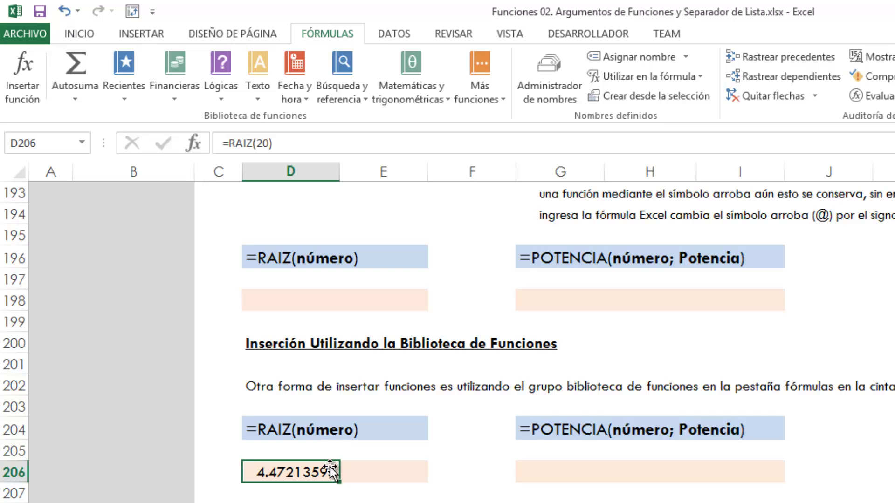
- Enter the sample values 5 in K204 and 2 in K205 beside the POTENCIA example
click(544, 472)
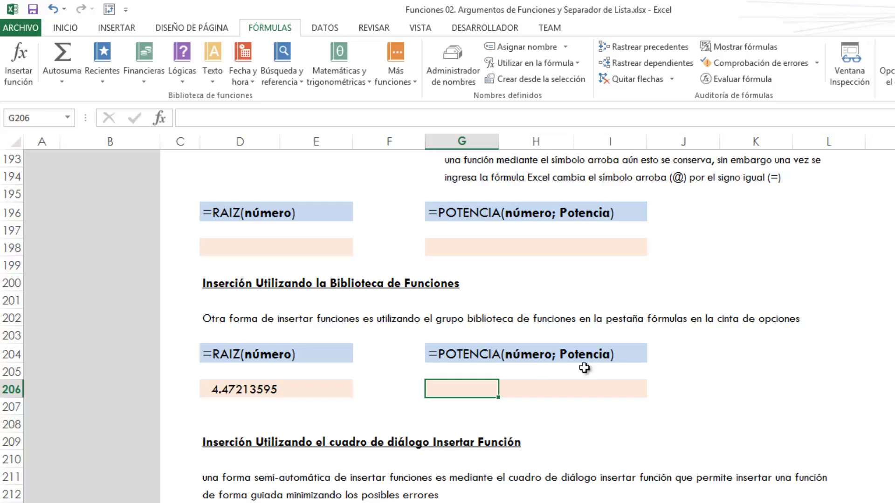
click(760, 350)
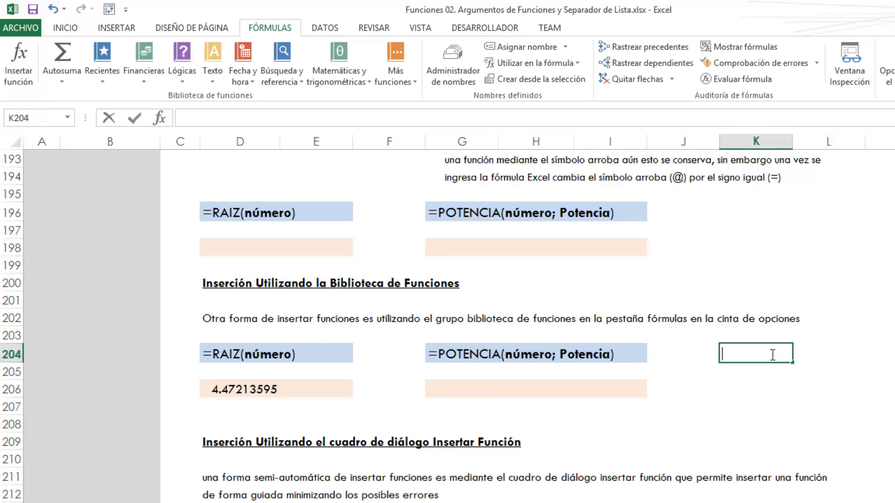
text(5)
key(Return)
text(2)
key(Return)
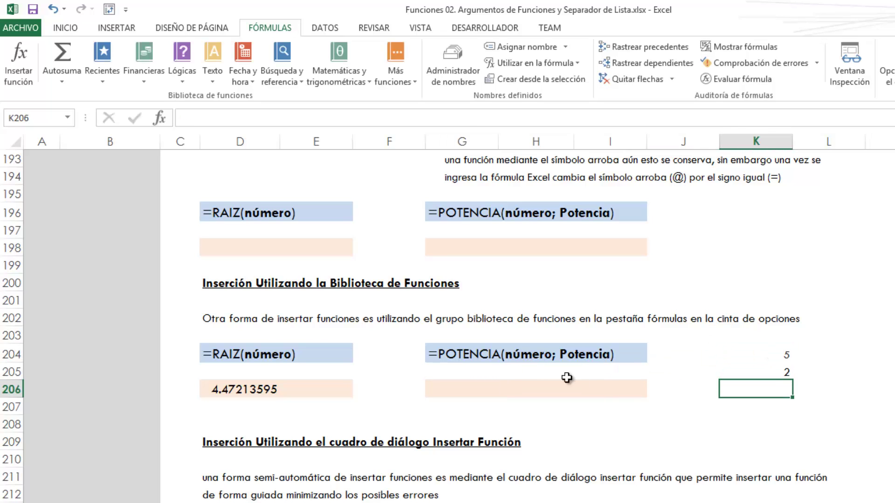
- Insert the POTENCIA function into G206 from the mathematical and trigonometric category, clearing the stray F:F reference from its Número argument
click(462, 388)
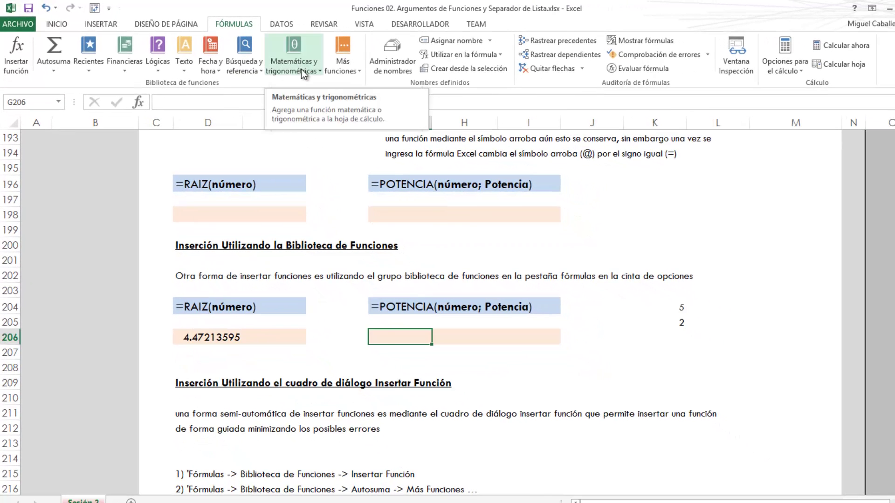
click(301, 69)
drag(382, 147, 405, 351)
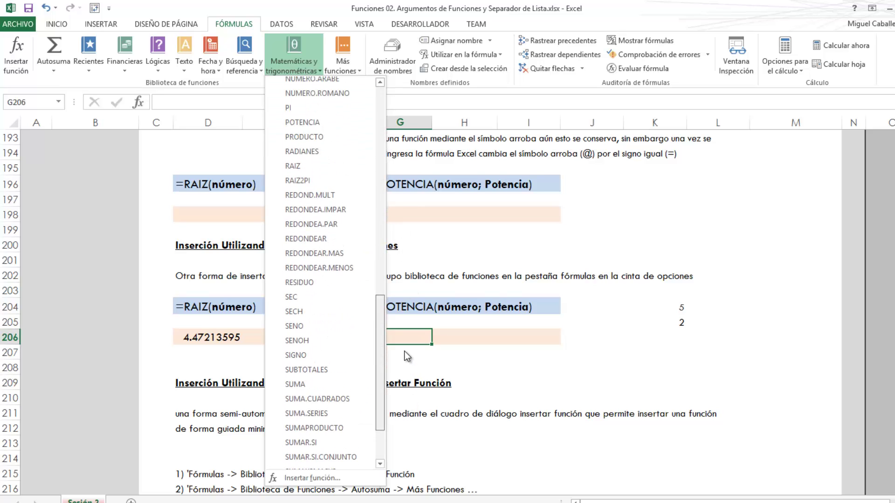
click(348, 124)
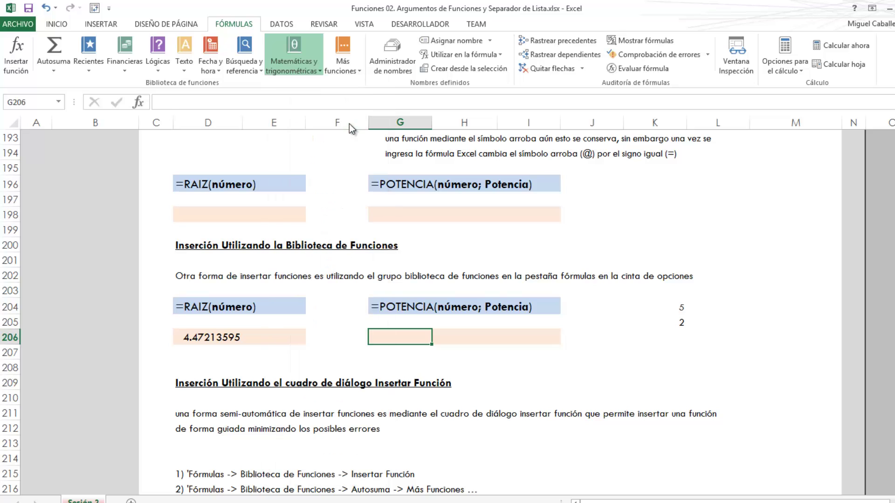
click(349, 124)
drag(469, 157, 601, 156)
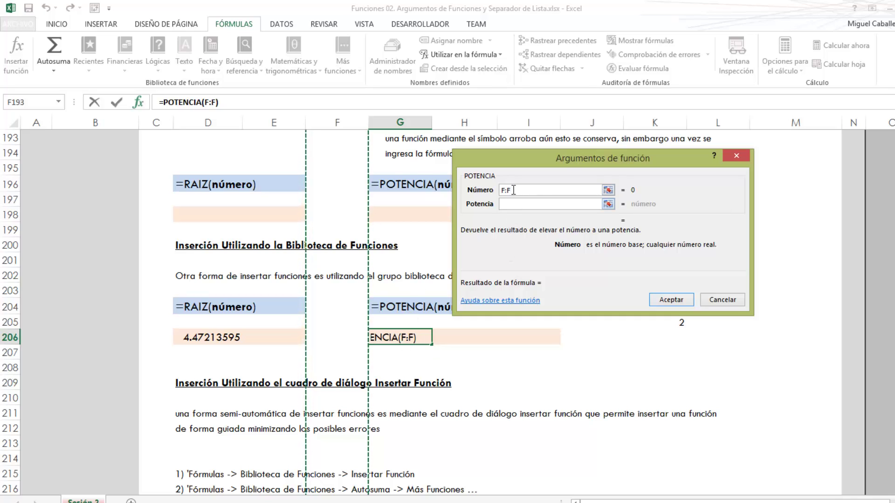
click(591, 222)
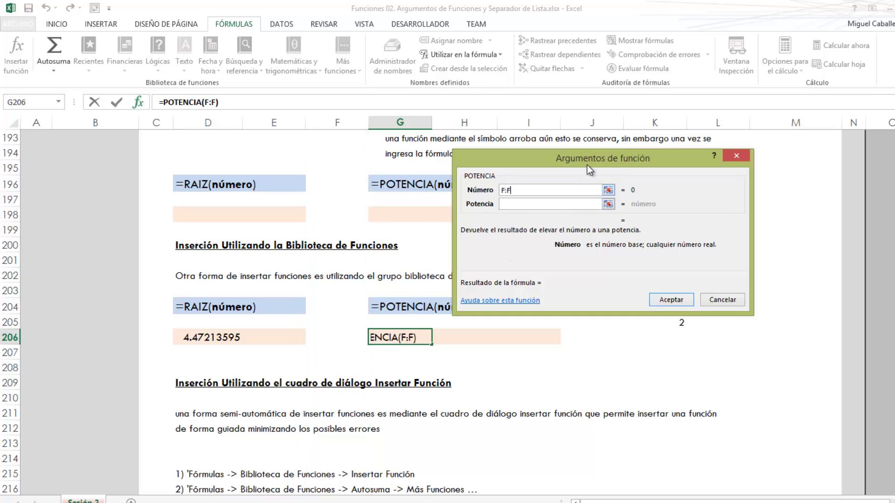
key(Delete)
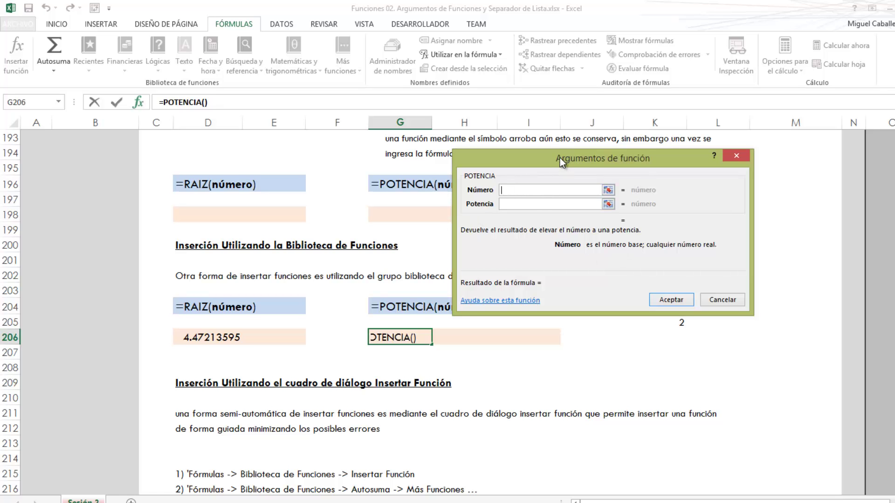
drag(560, 157, 385, 149)
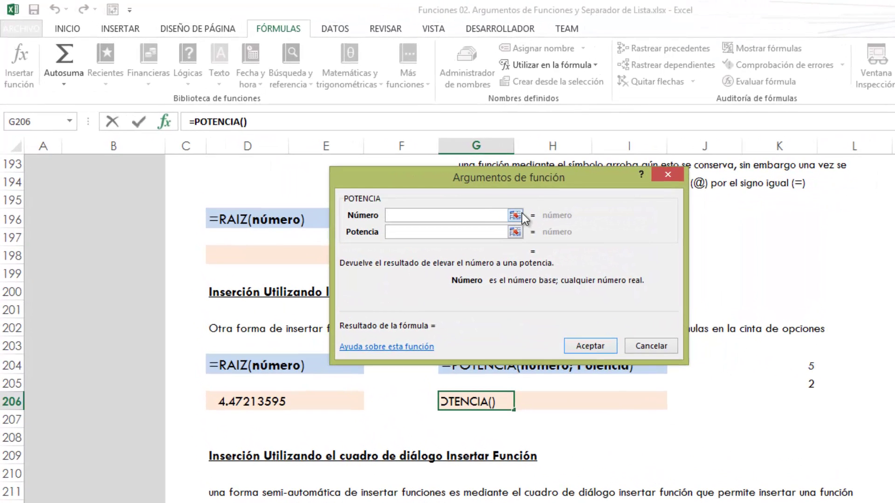
- Set POTENCIA's Número argument to cell K204 and its Potencia argument to cell K205
click(520, 215)
click(807, 366)
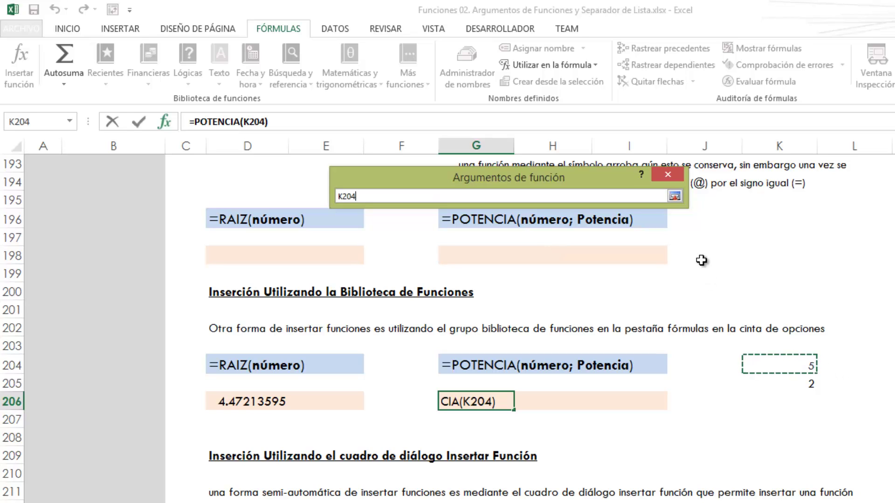
click(674, 196)
click(449, 232)
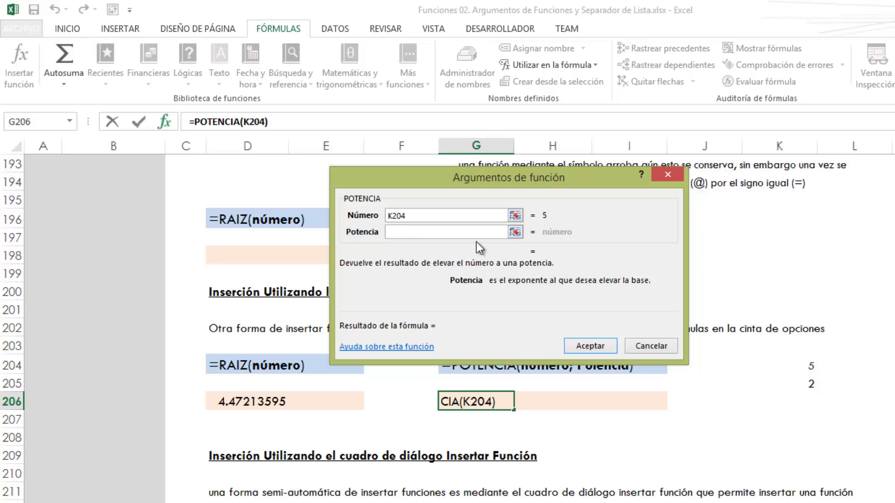
click(515, 233)
click(812, 384)
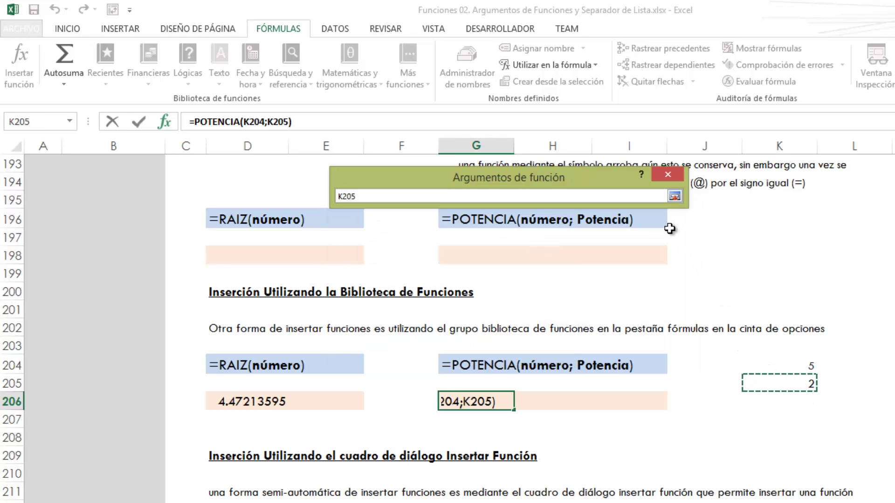
click(673, 196)
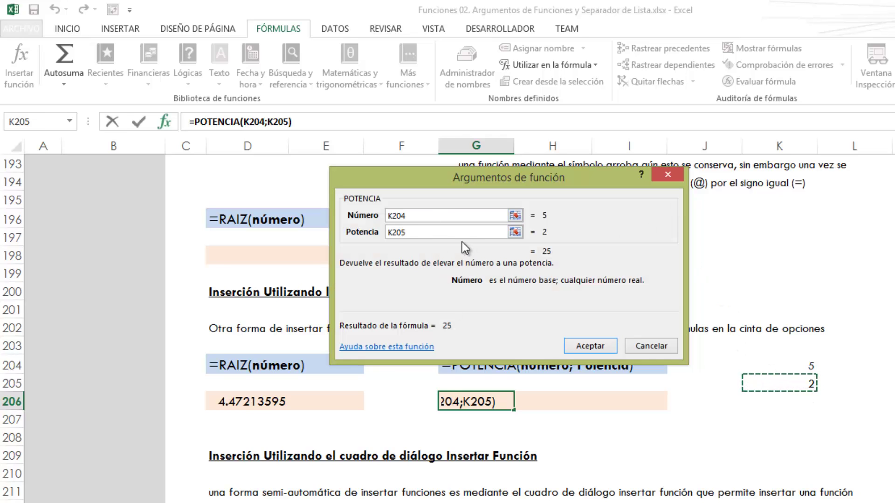
- Review the Número and Potencia argument descriptions, accept the POTENCIA function, and inspect the formula in G206
click(446, 215)
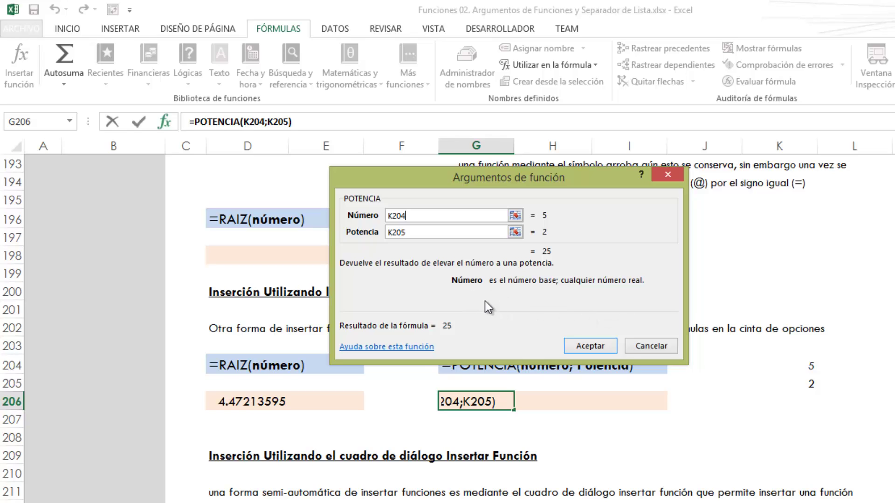
click(420, 233)
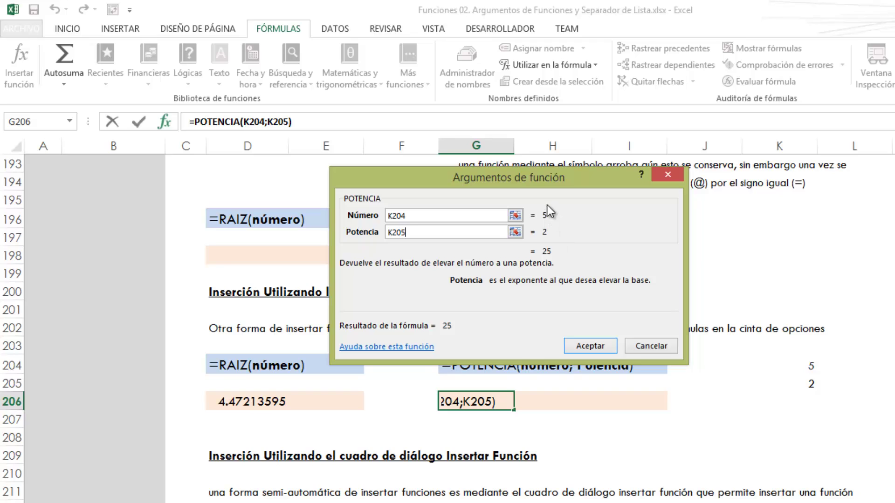
click(471, 220)
key(Tab)
click(590, 347)
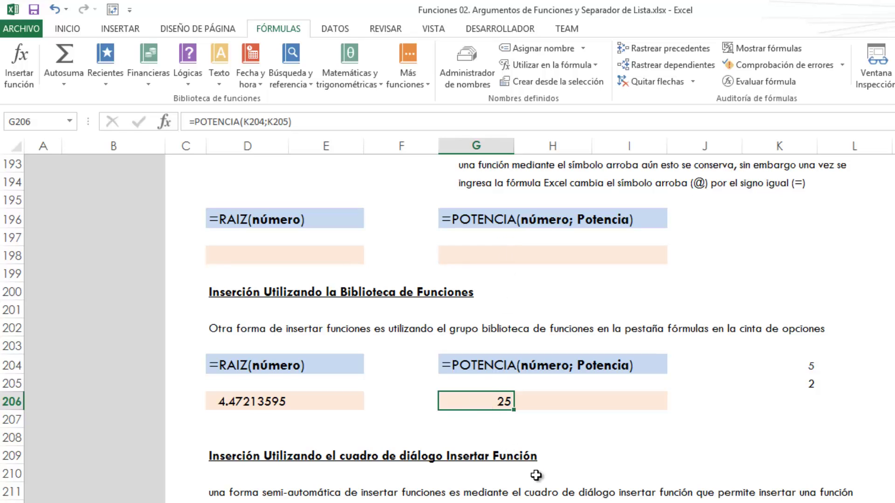
double_click(487, 404)
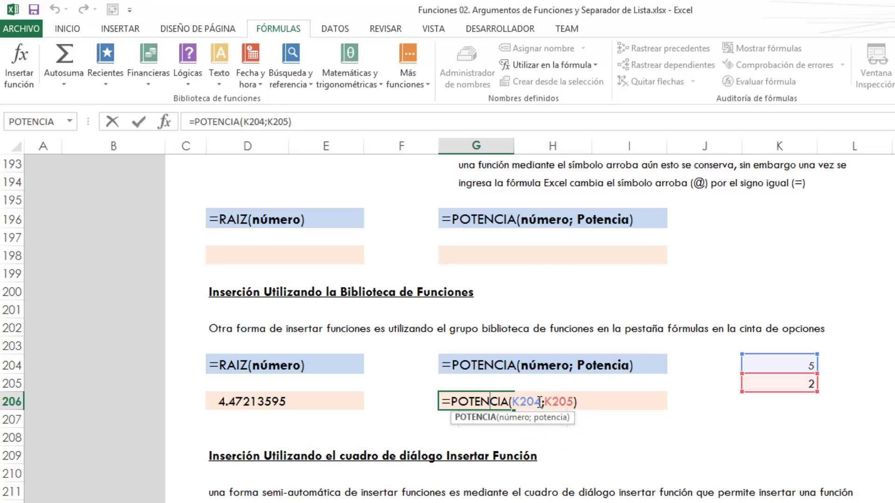
click(566, 421)
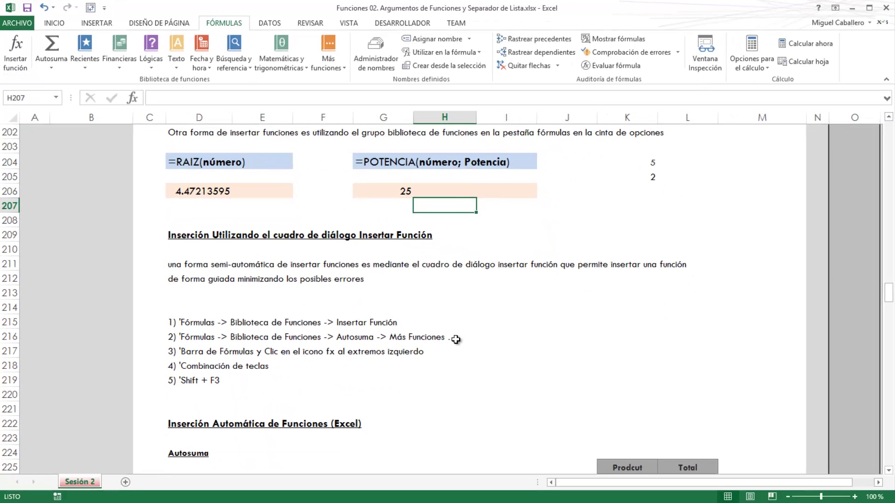
- Open the Insertar función dialog for H207 and search for a function described as "multiplicación de valores"
scroll(456, 339, down, 1)
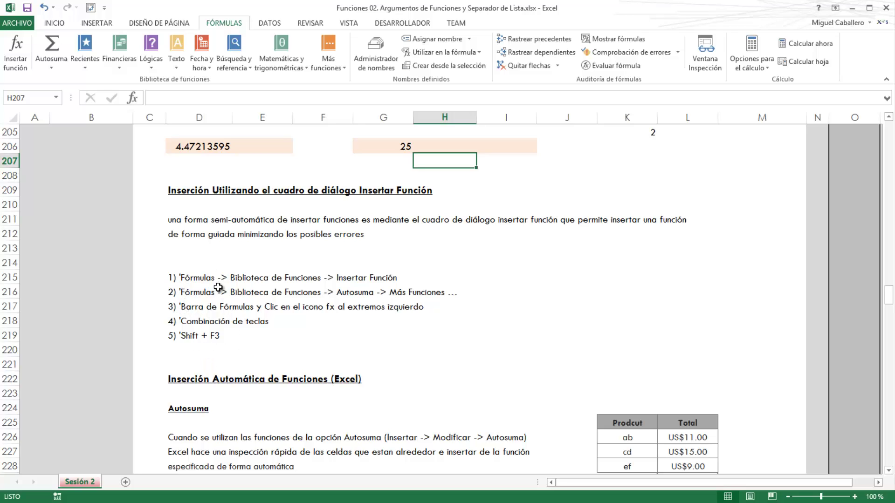
drag(168, 327, 227, 349)
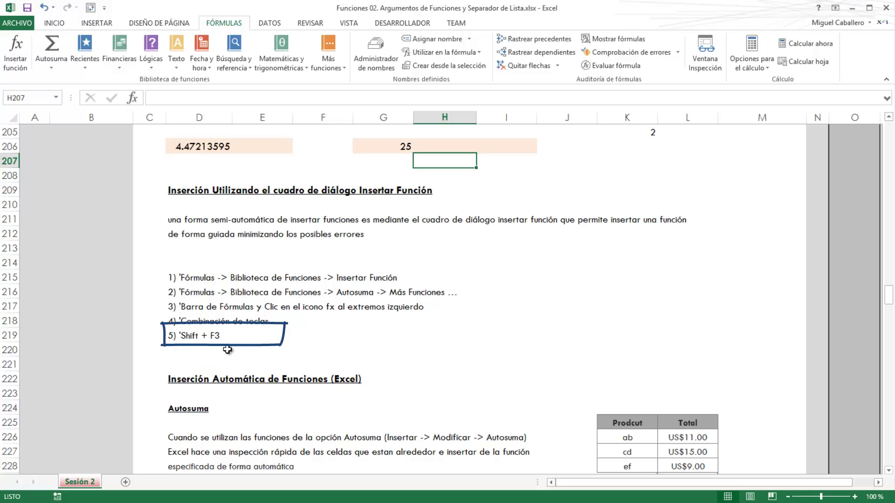
key(shift+F3)
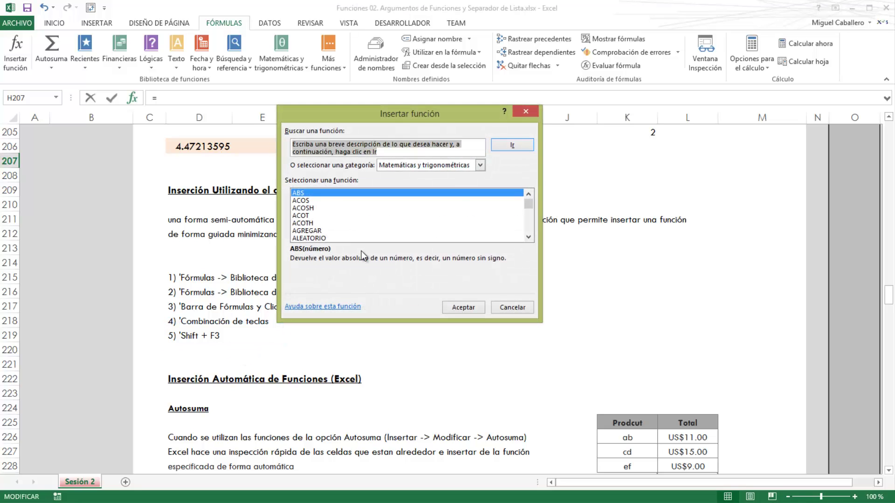
drag(437, 111, 558, 134)
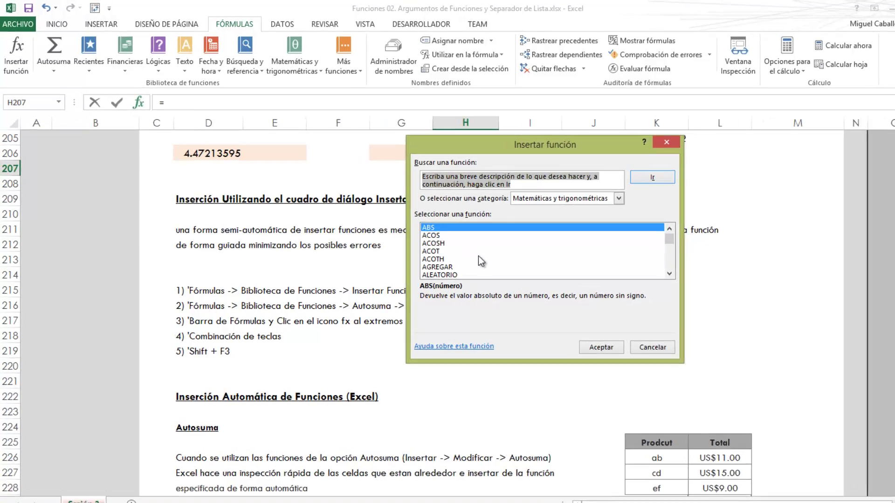
key(Delete)
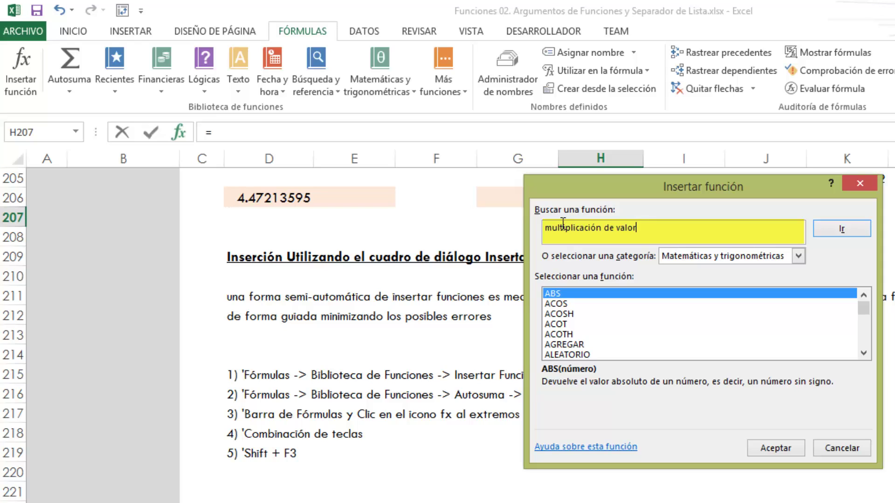
click(869, 234)
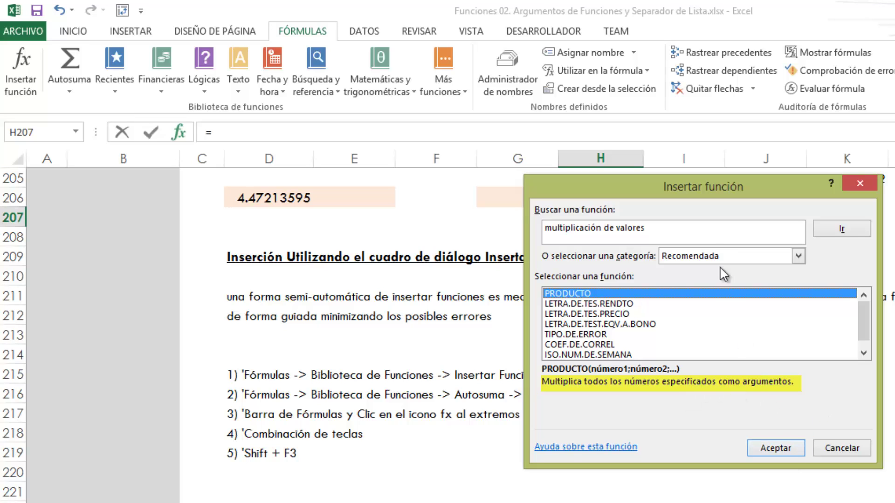
- Try inserting PRODUCTO into H207, step through its empty argument fields up to Número4, and cancel the function
drag(701, 204, 682, 207)
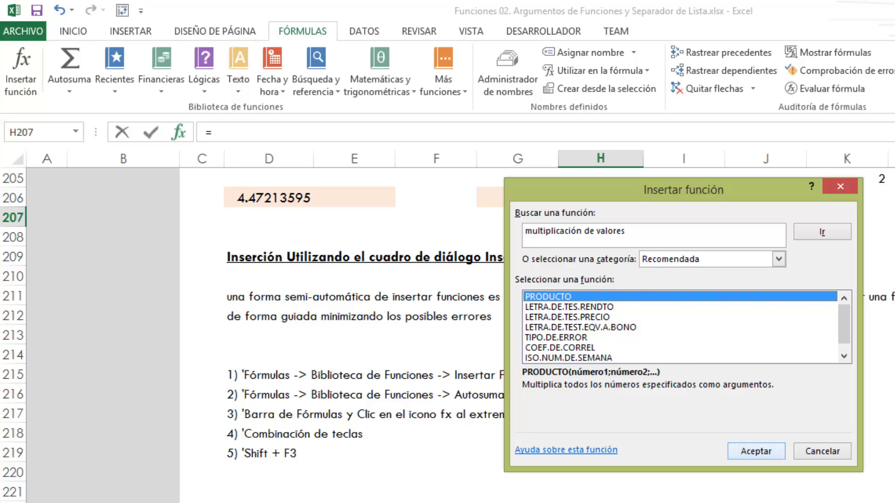
click(766, 455)
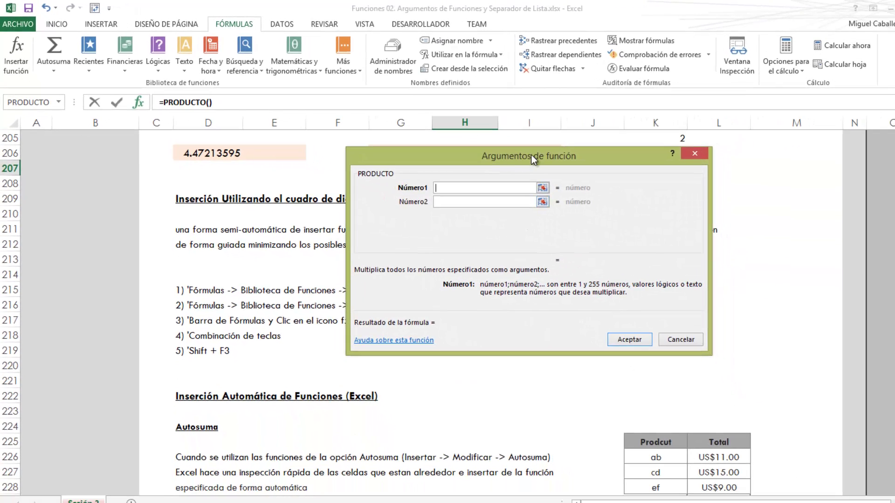
drag(531, 155, 710, 167)
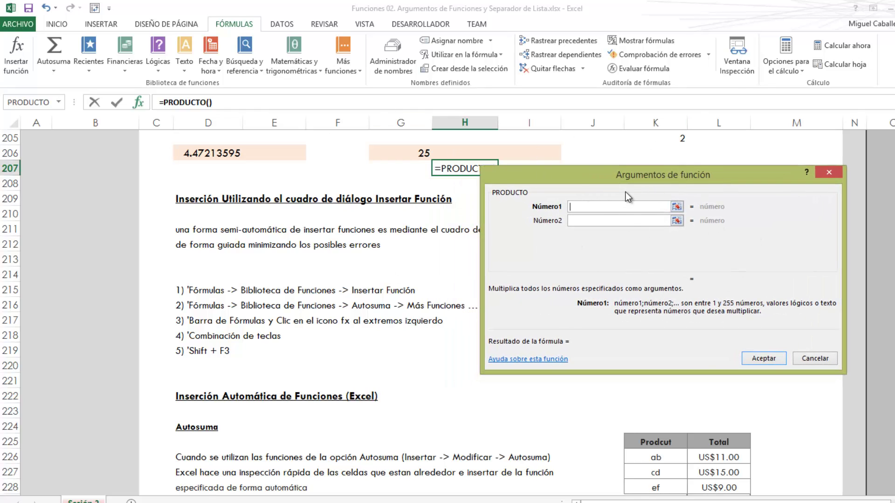
drag(547, 192, 528, 187)
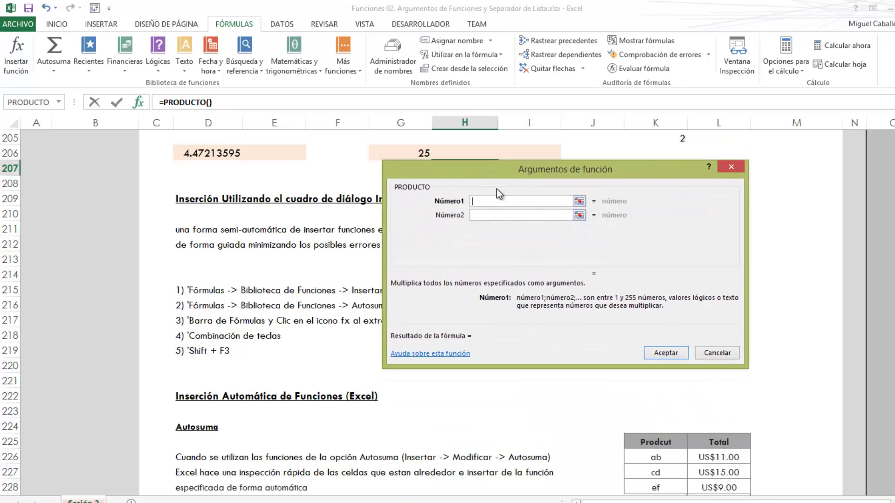
click(501, 216)
click(504, 230)
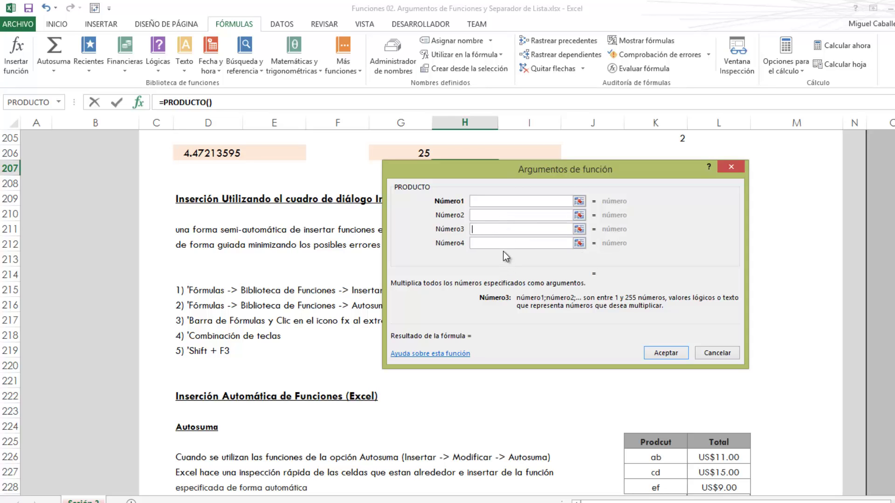
key(Tab)
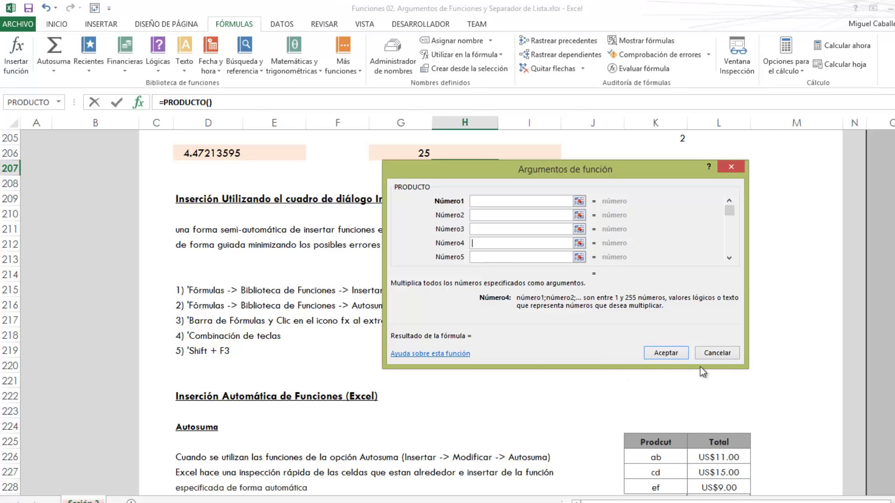
click(709, 354)
click(589, 366)
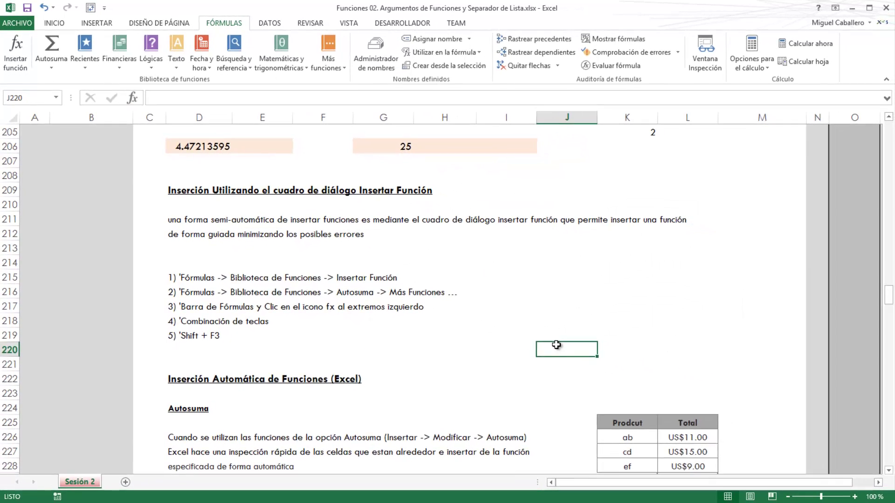
- Examine the Autosuma section, the list of functions Autosuma offers, and the Prodcut and Total example table
scroll(559, 347, down, 2)
scroll(556, 344, down, 2)
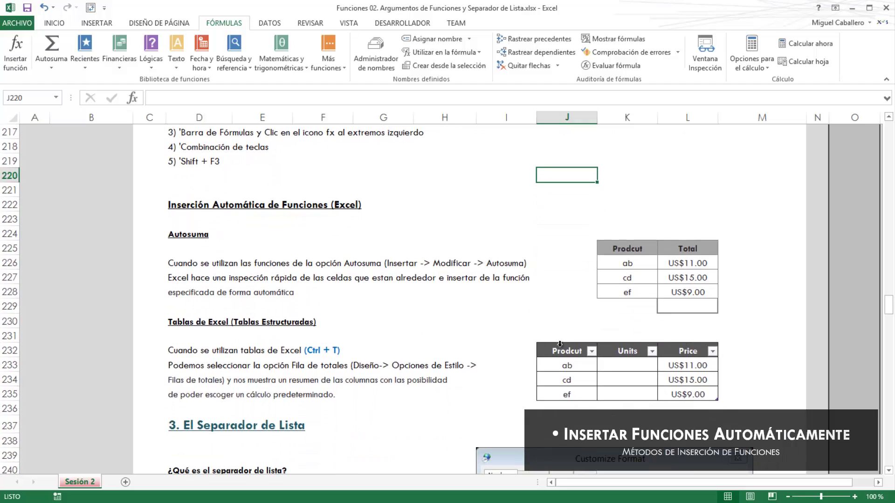
click(391, 306)
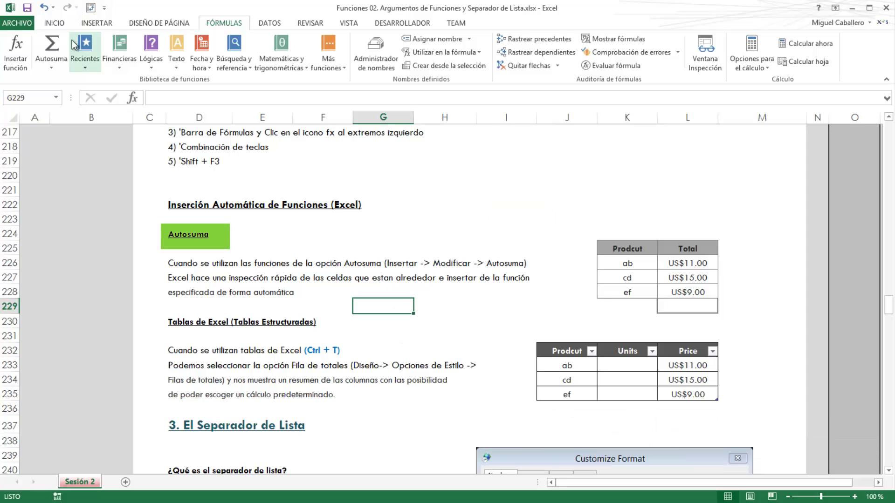
click(64, 27)
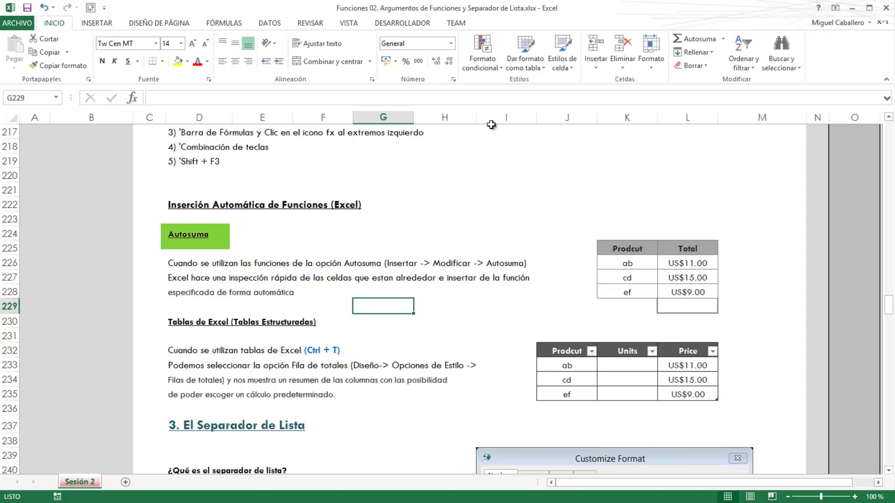
click(723, 39)
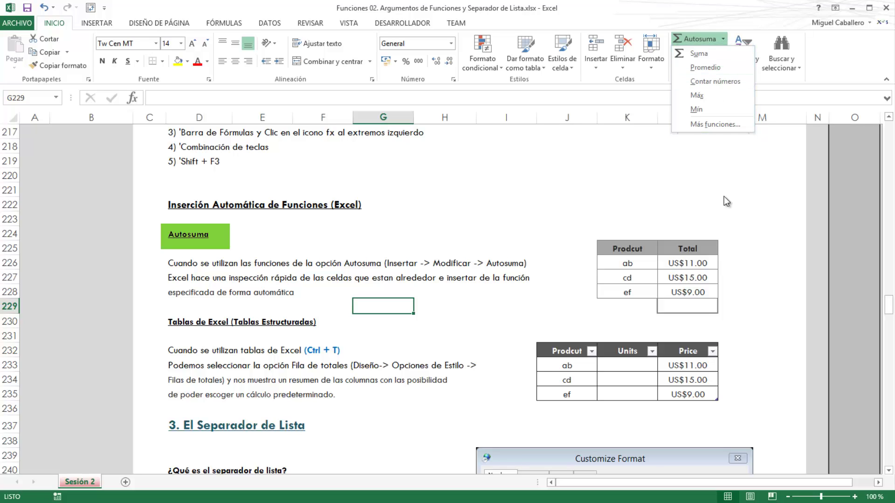
click(696, 297)
click(640, 266)
click(679, 275)
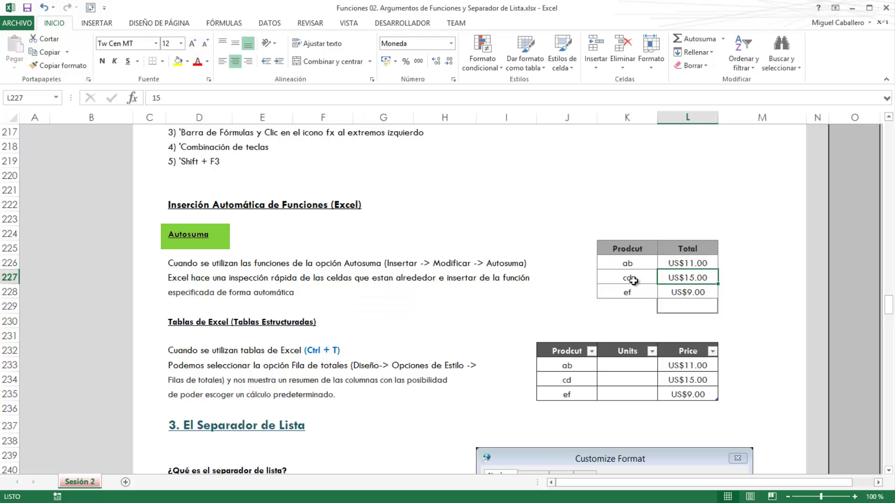
click(634, 281)
click(677, 286)
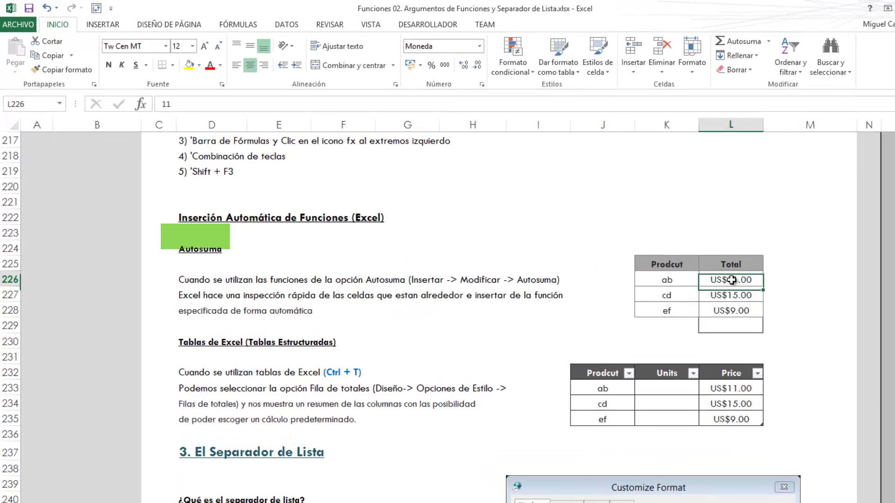
- Insert an automatic sum of L226:L228 in the cell below the Total column with Autosuma and inspect its formula
drag(687, 262, 688, 293)
click(687, 306)
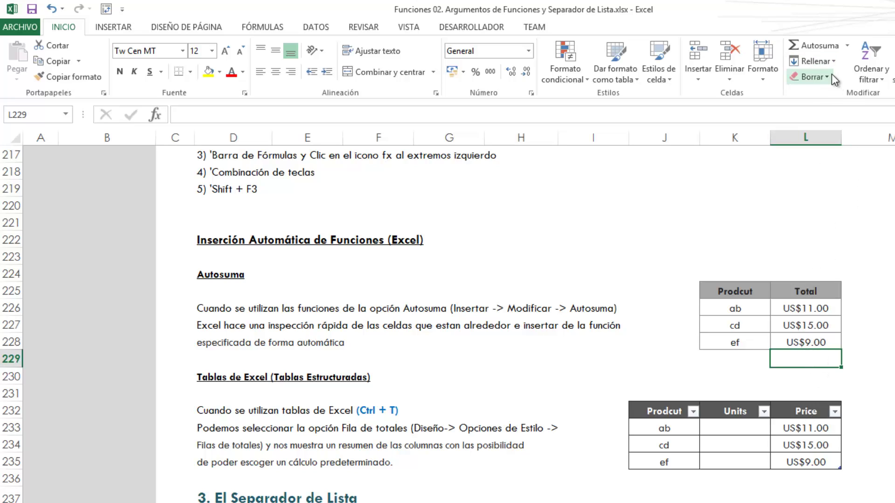
click(818, 46)
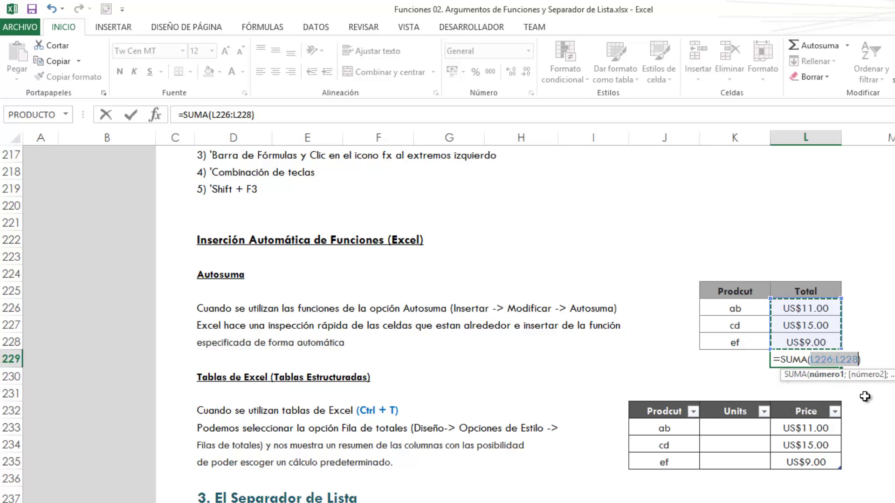
key(Return)
click(819, 359)
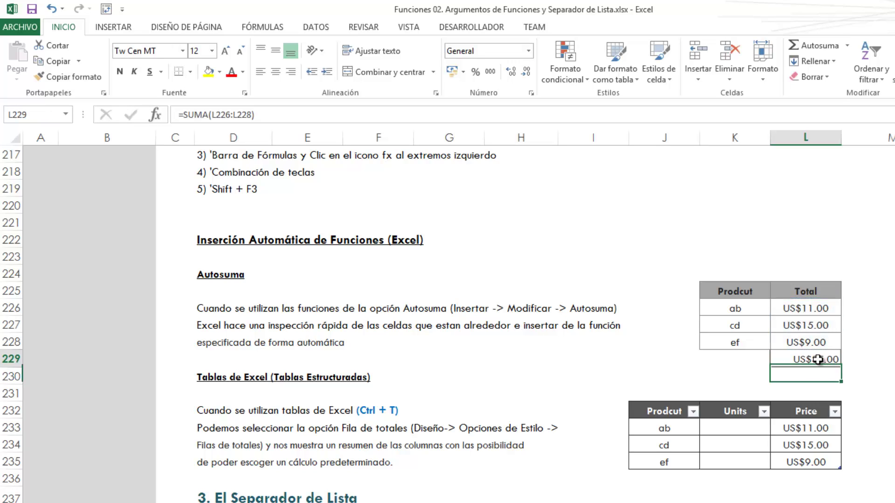
- Open the SUMA function arguments for the total in L229 through Autosuma's Más funciones option, and close them without changes
click(847, 45)
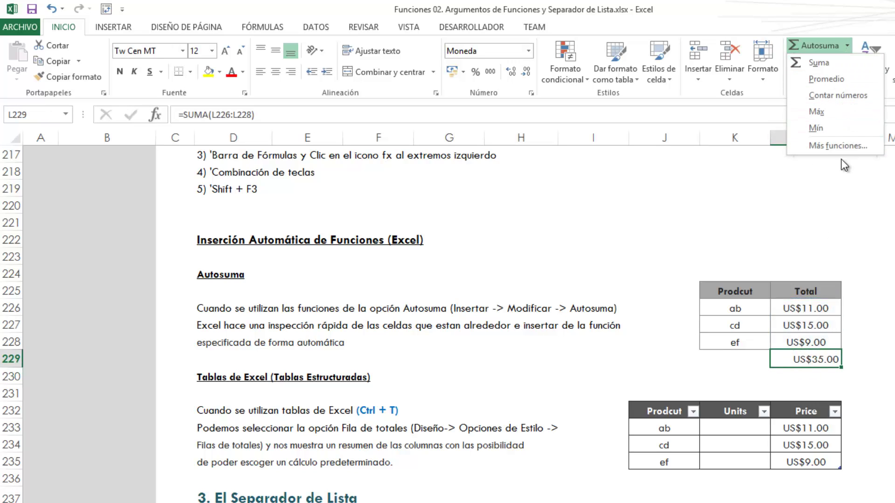
click(867, 146)
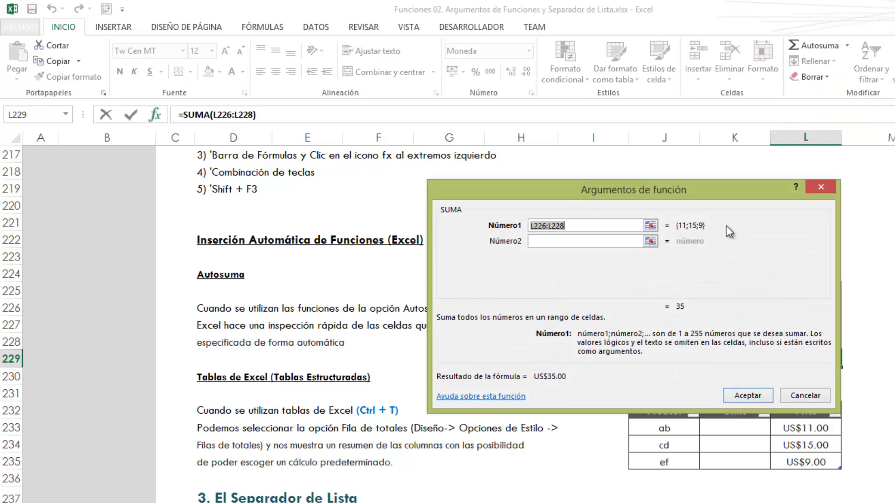
click(821, 187)
click(867, 325)
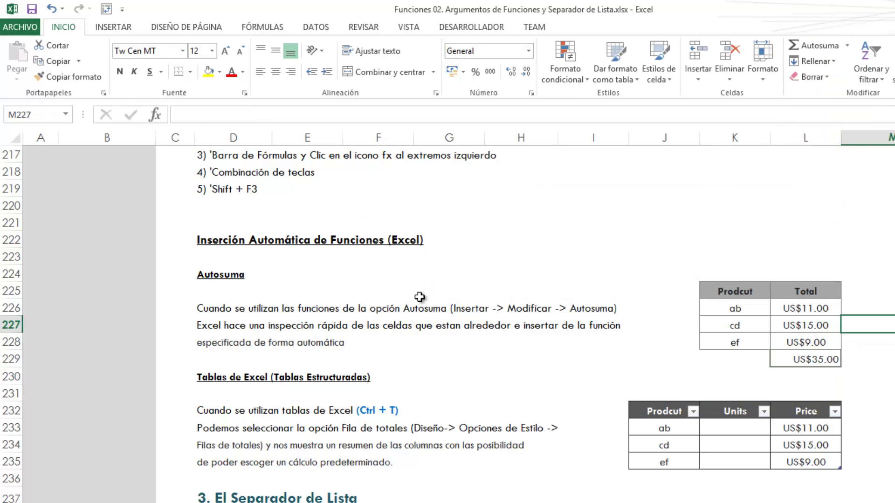
- Examine the Tablas de Excel section and its structured example table with the Prodcut, Units and Price columns
scroll(392, 261, down, 1)
scroll(409, 289, down, 1)
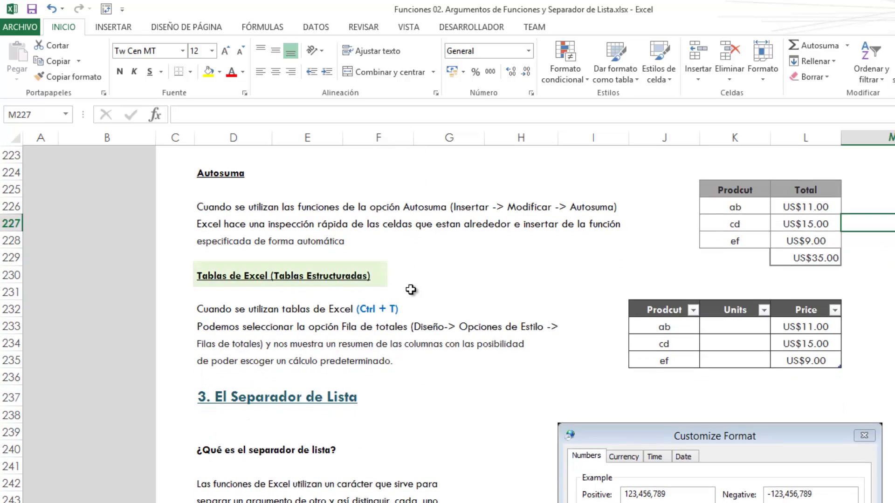
click(832, 258)
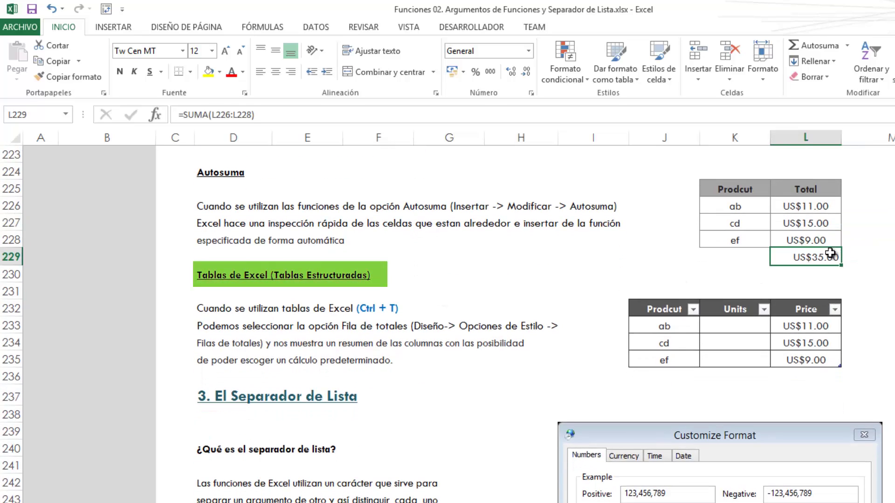
click(263, 326)
click(217, 301)
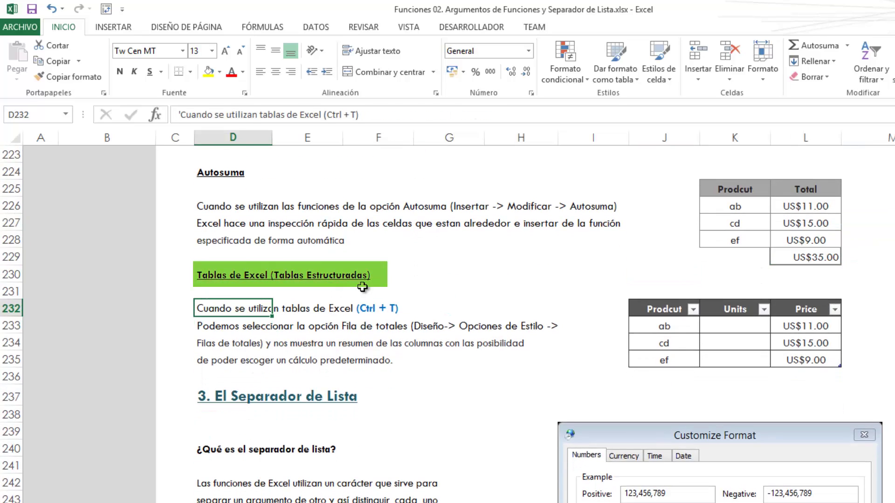
click(741, 313)
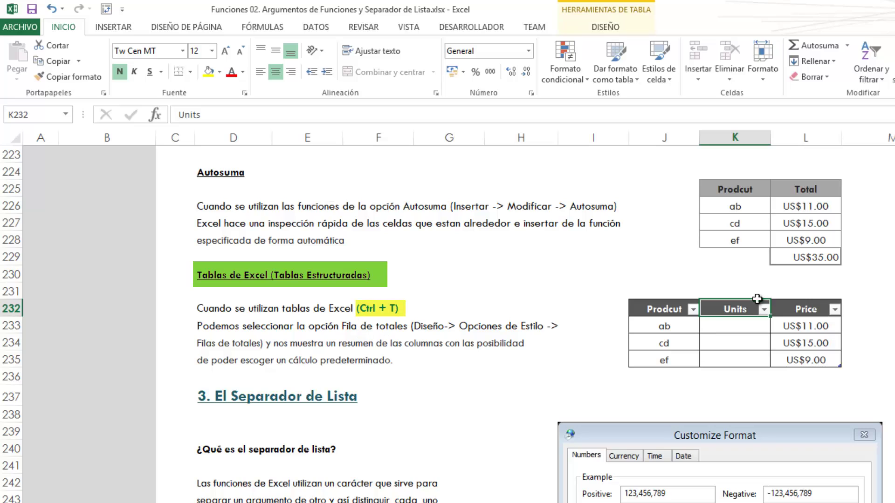
click(824, 360)
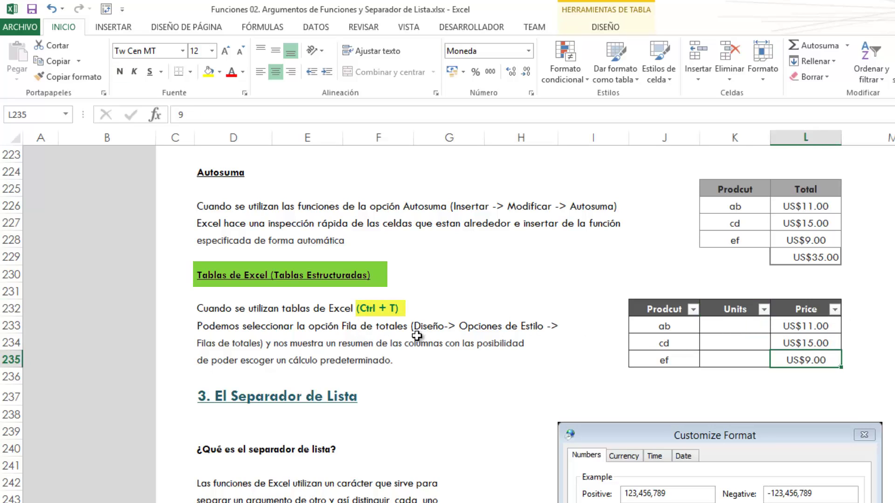
- Add a totals row to the structured Prodcut table and inspect its Total label and the Price subtotal formula
click(718, 357)
click(751, 340)
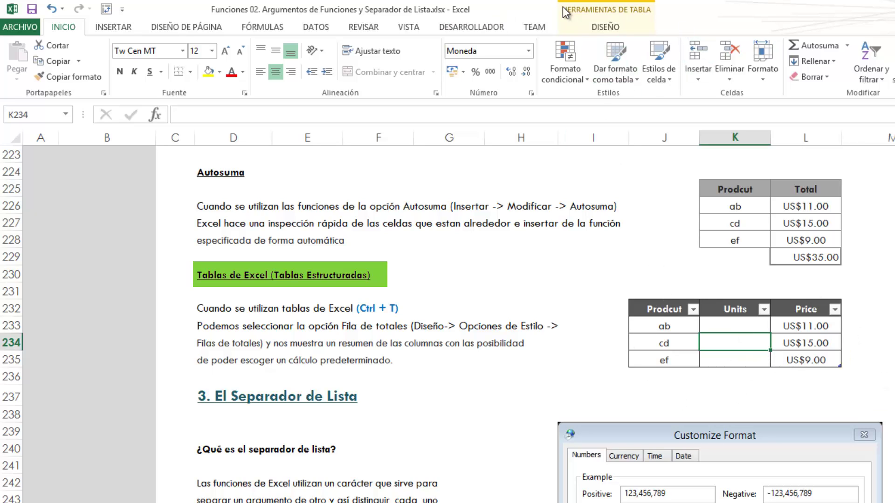
click(609, 29)
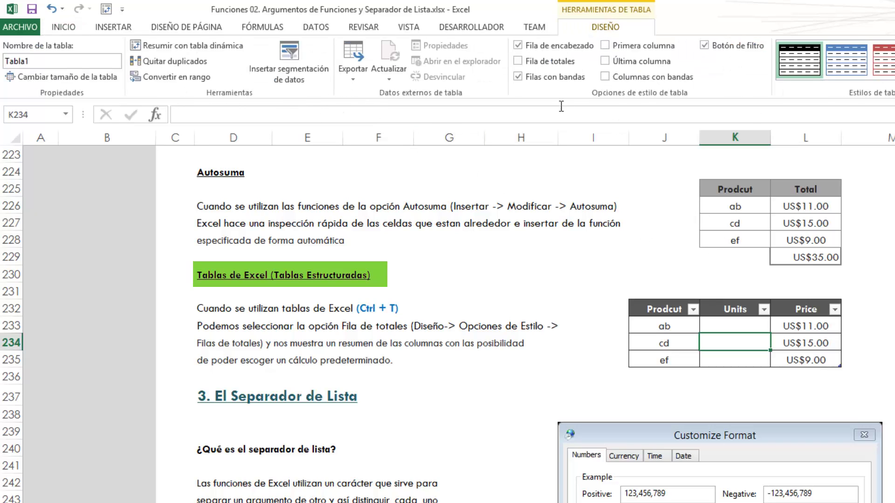
click(518, 61)
click(688, 385)
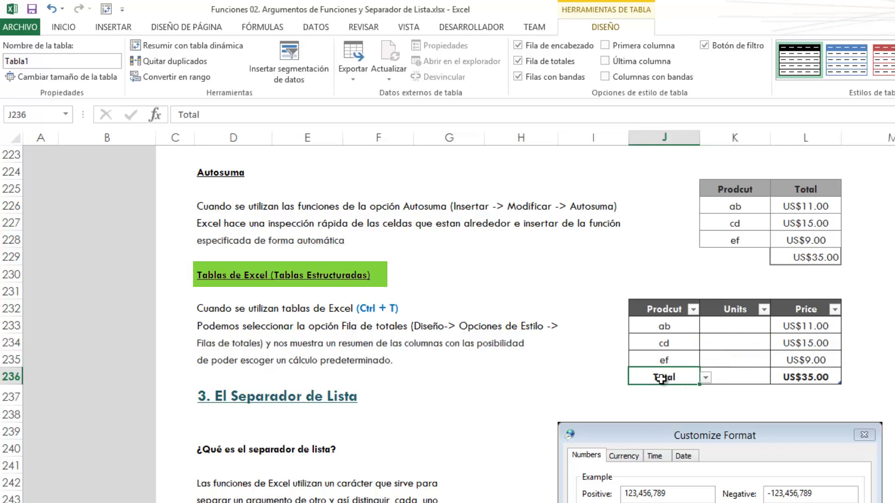
click(820, 378)
click(675, 377)
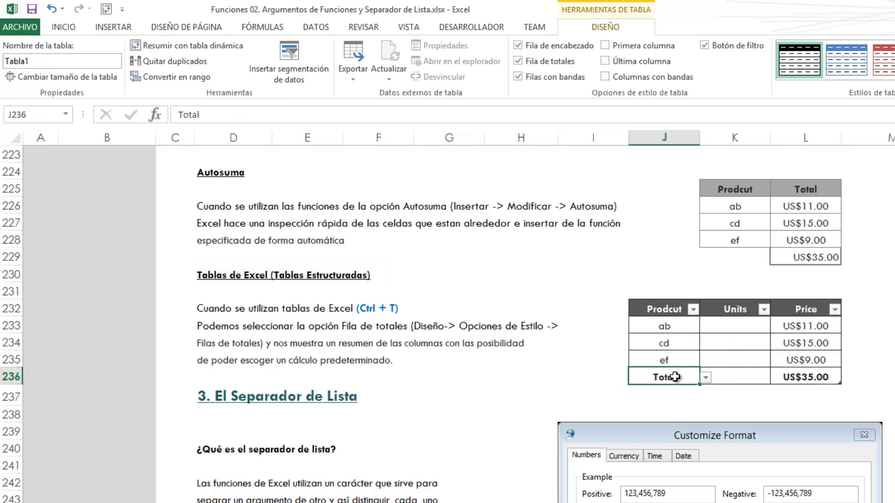
click(813, 377)
click(674, 378)
click(796, 379)
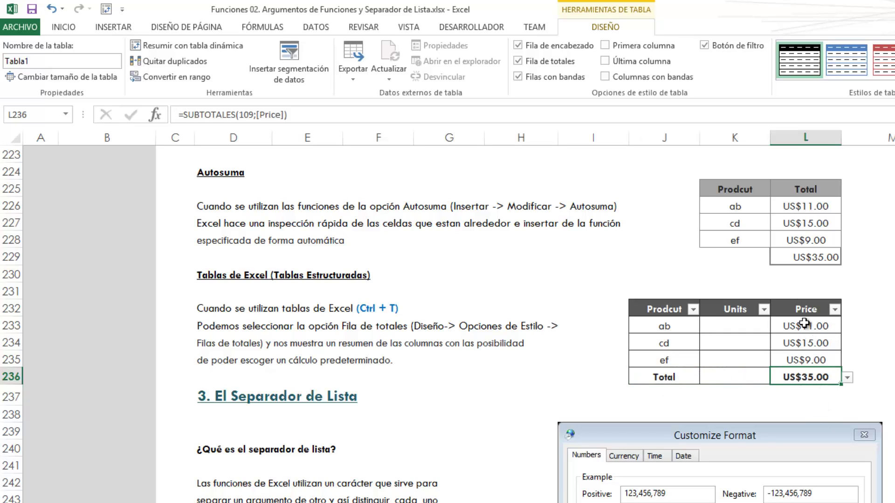
- Try Mín. and Contar números as the calculation for the Price column in the totals row
click(847, 379)
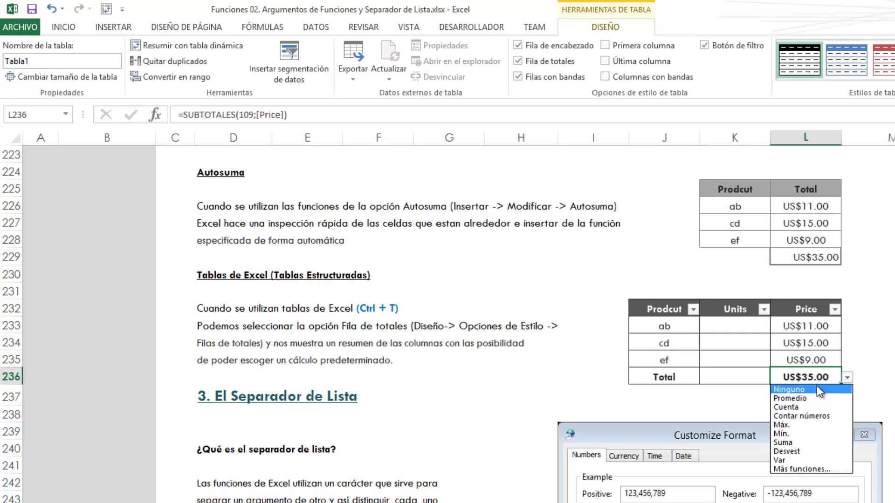
click(814, 434)
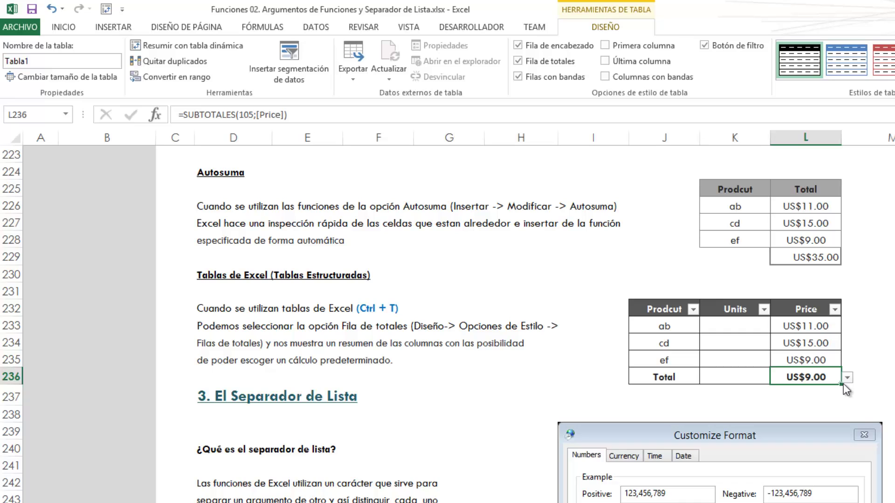
click(844, 382)
click(827, 416)
- Set the Price column's calculation in the totals row to Desvest
click(844, 382)
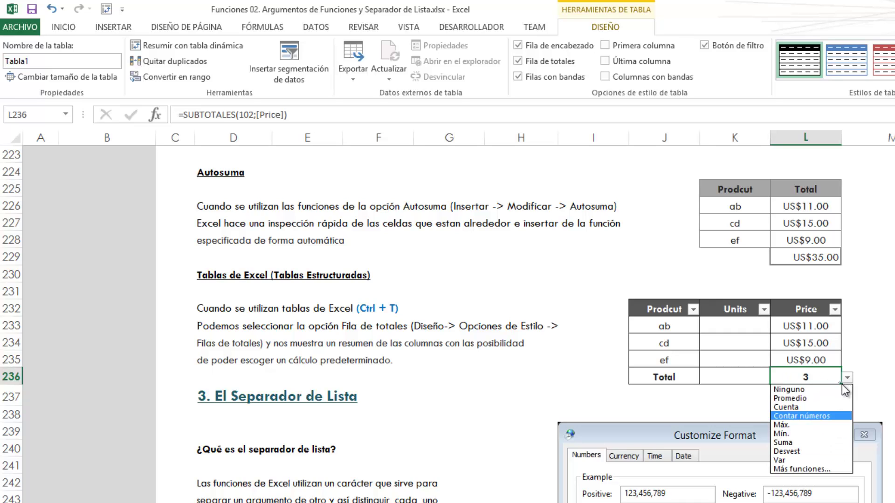
click(811, 452)
click(881, 356)
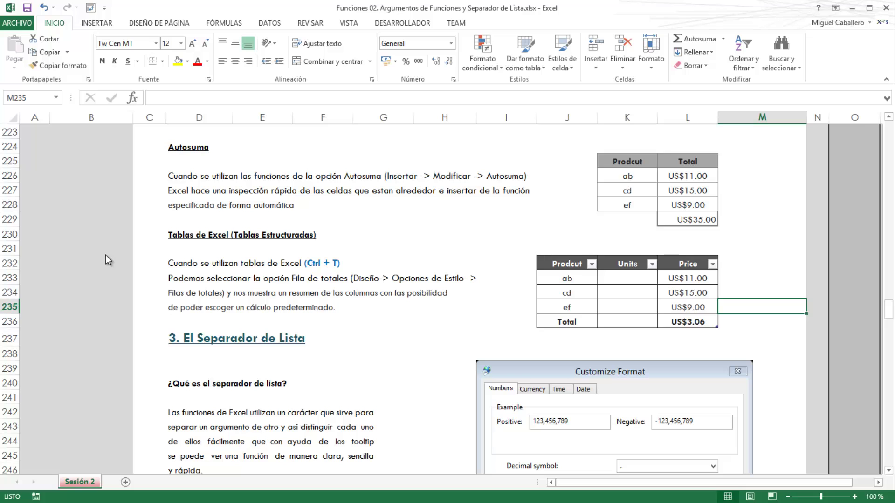
- Read the El Separador de Lista section on what the separator is, its regional differences and the operating system versions
scroll(119, 254, down, 3)
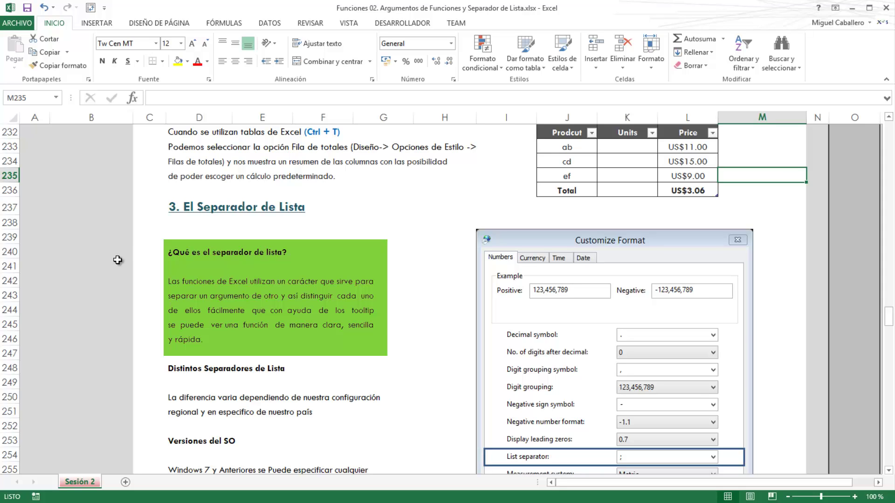
scroll(267, 367, down, 1)
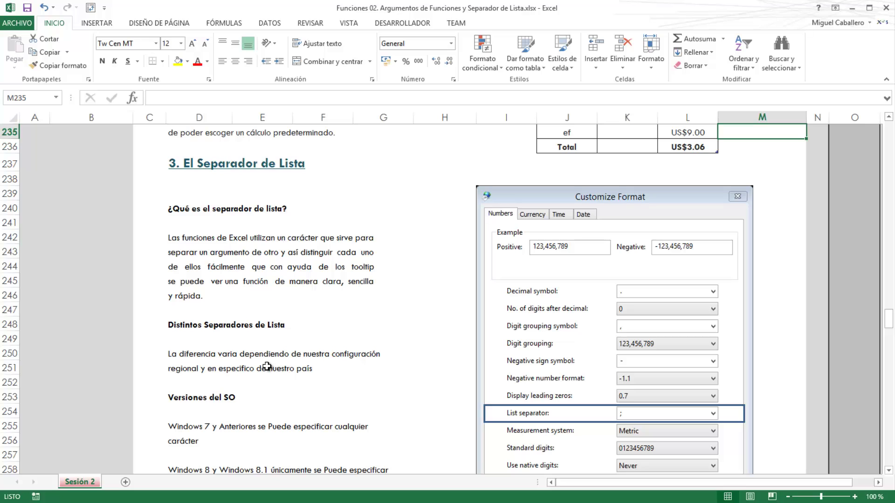
scroll(267, 367, down, 1)
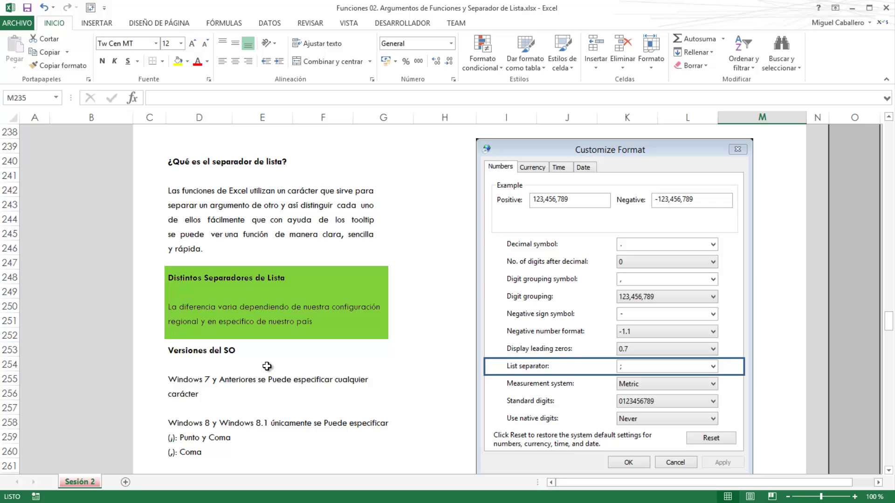
scroll(266, 366, down, 1)
click(318, 280)
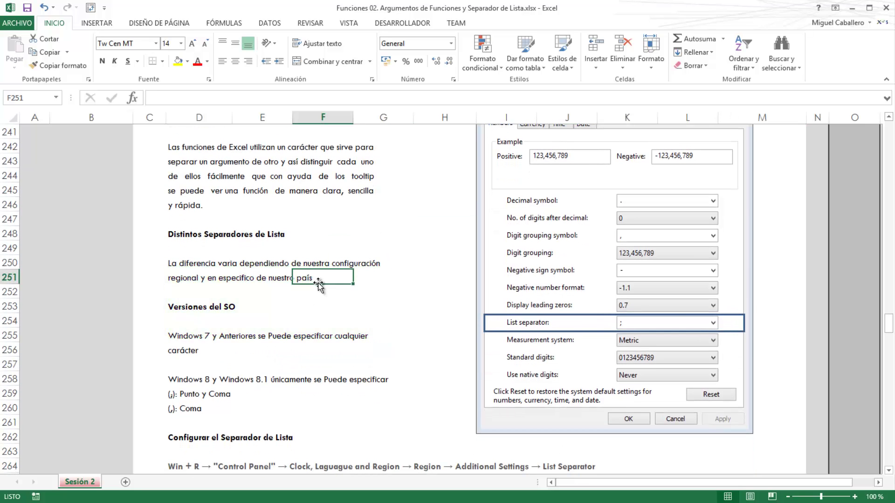
scroll(673, 345, up, 1)
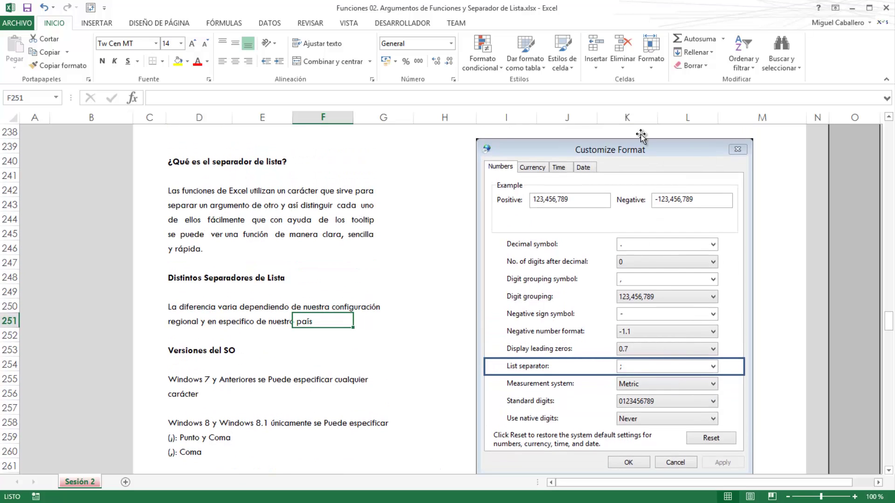
click(371, 345)
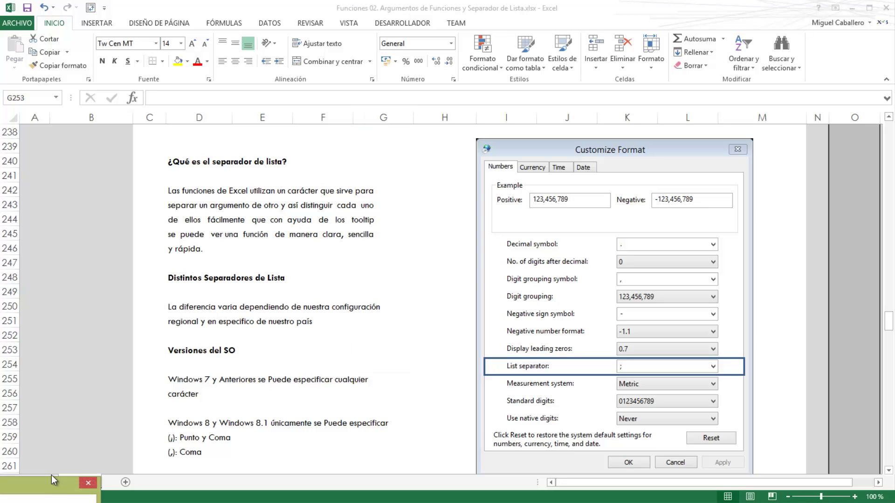
- Switch to the Windows Control Panel by running "control panel" from the Run dialog
key(super+r)
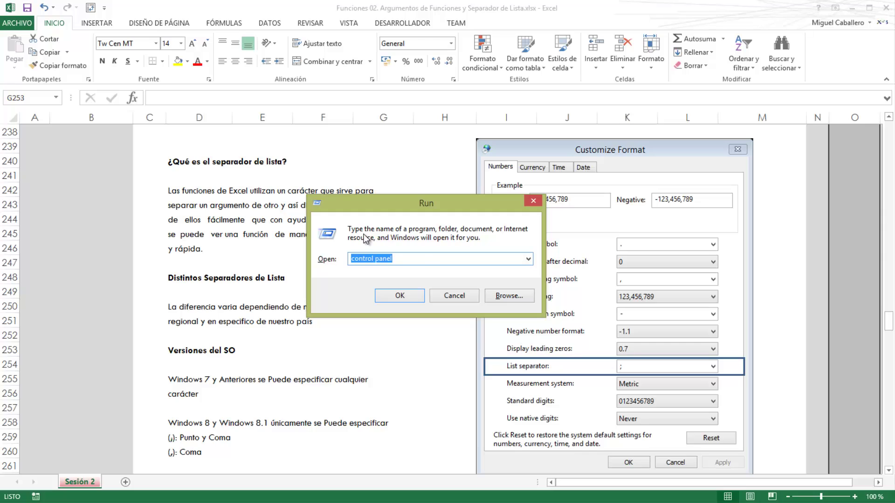
click(425, 260)
click(399, 295)
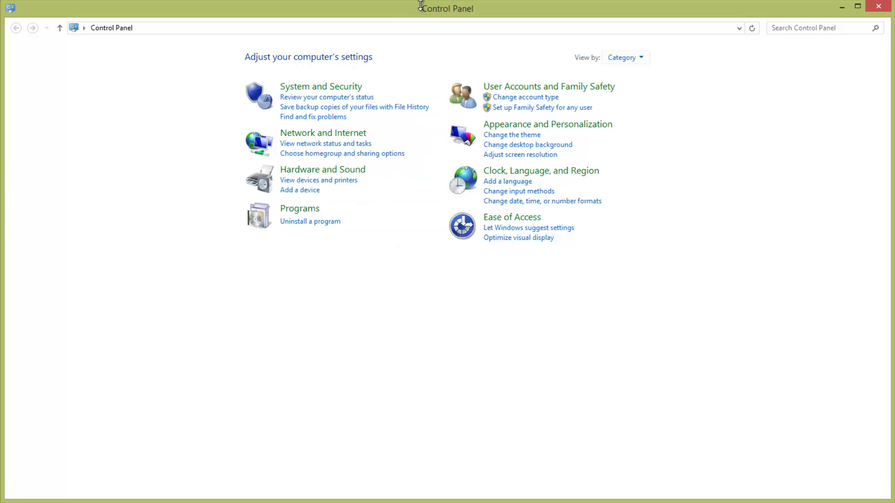
- Open the Region settings under Clock, Language, and Region and reposition the dialog for a clear view
click(508, 179)
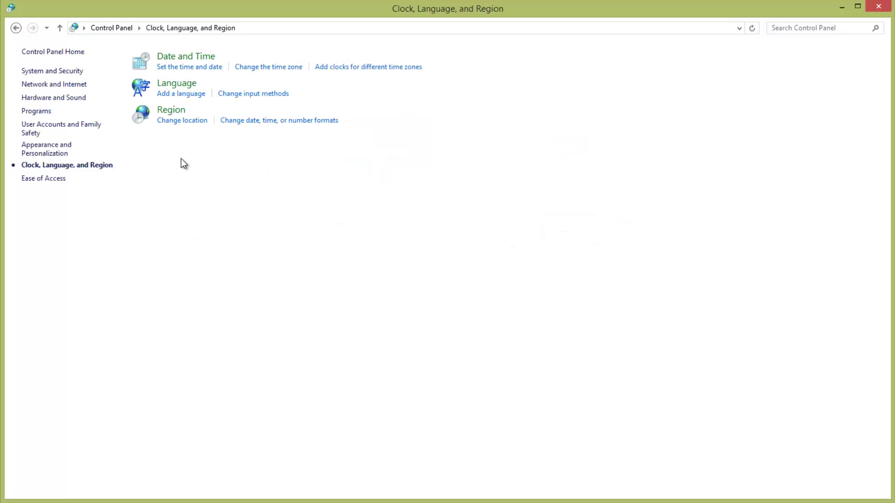
click(171, 112)
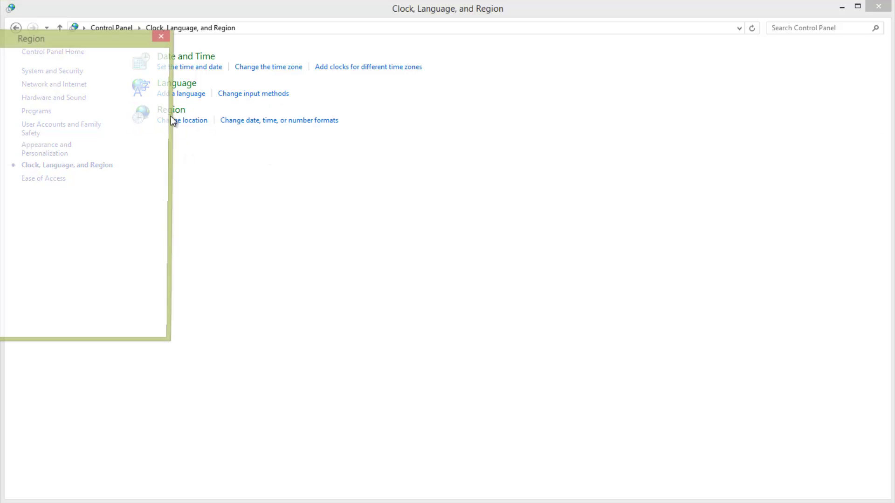
drag(103, 46, 409, 83)
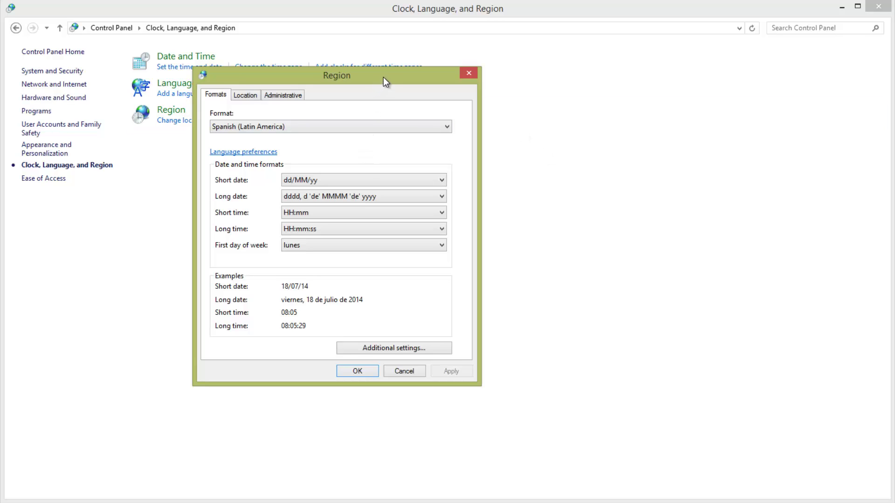
drag(386, 81, 394, 55)
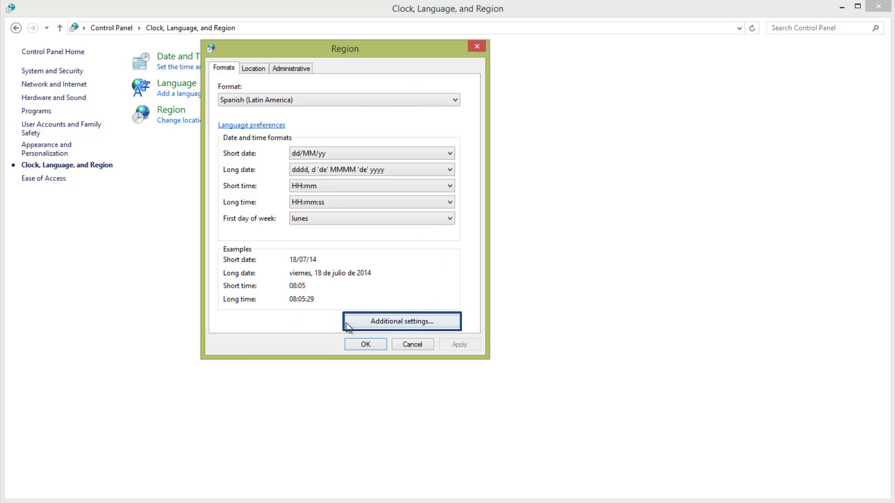
- Examine the List separator options in the Region's additional number format settings, then close Customize Format without changing anything
click(392, 325)
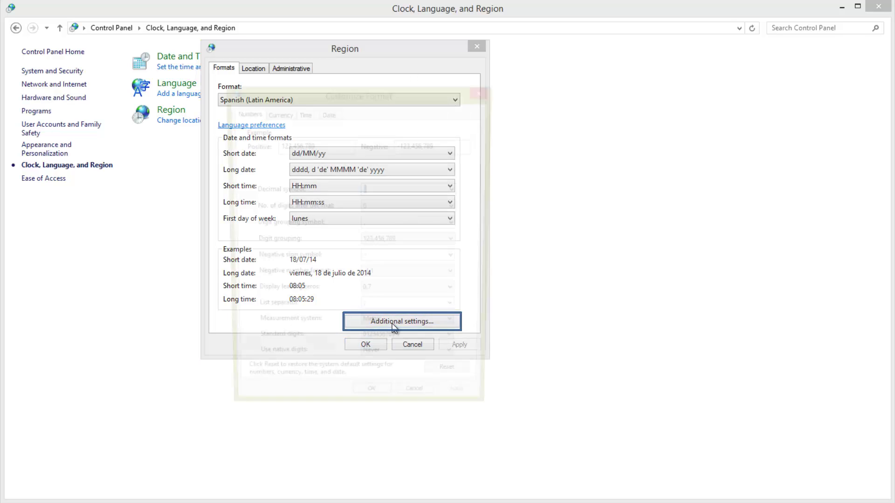
drag(398, 96, 404, 71)
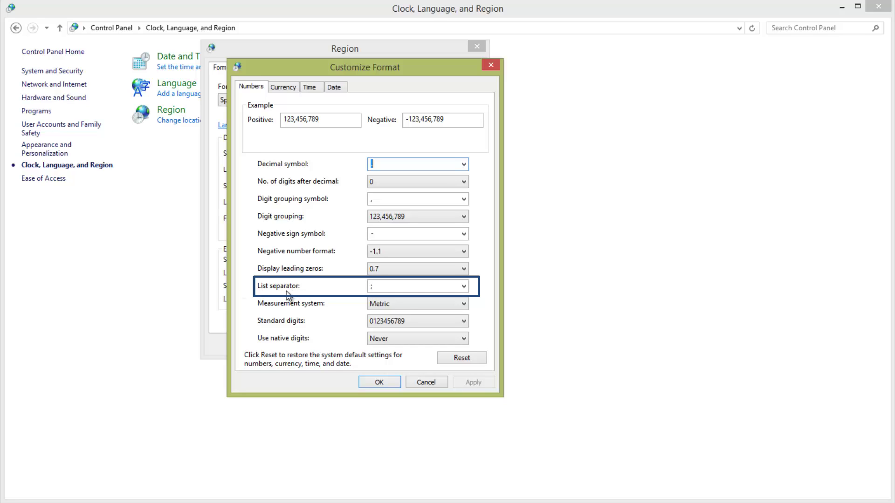
click(466, 286)
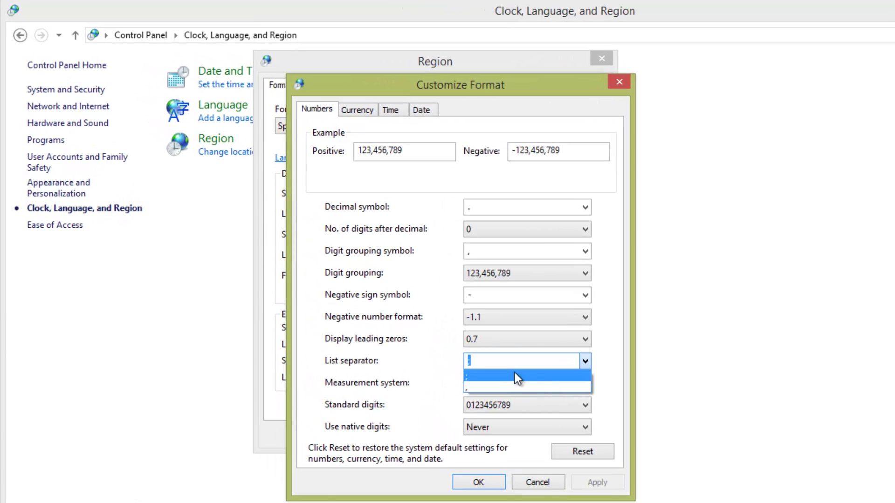
click(609, 300)
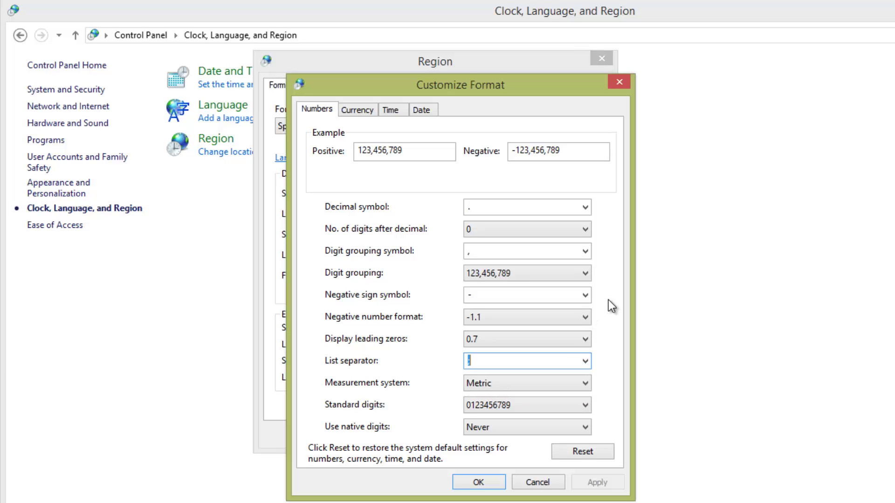
click(616, 84)
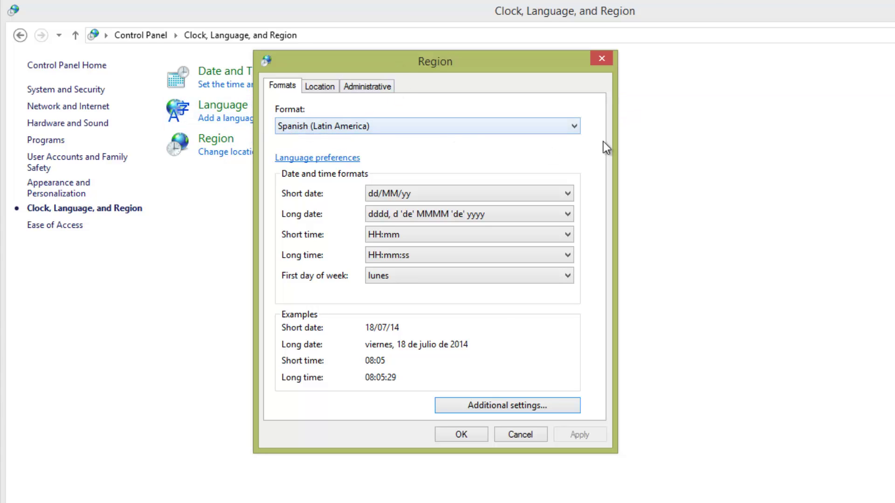
- Look through the available regional formats, keep Spanish (Latin America), and close Region to return to the Excel workbook
click(570, 126)
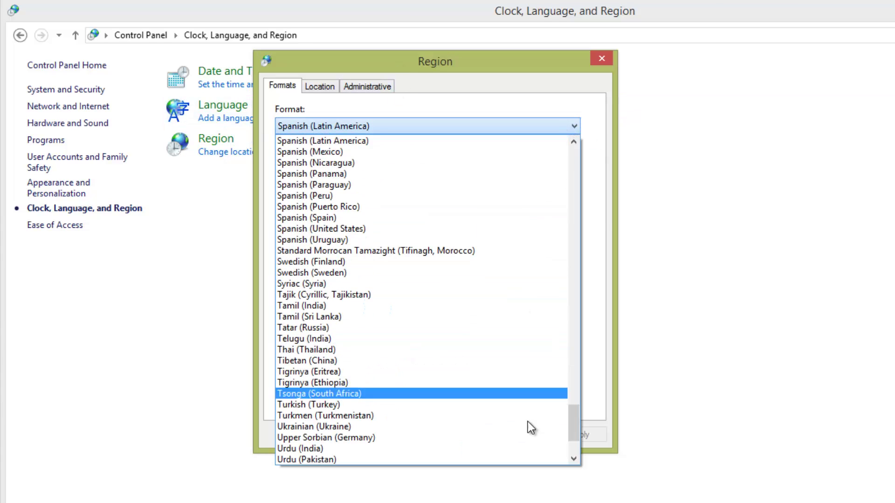
click(603, 193)
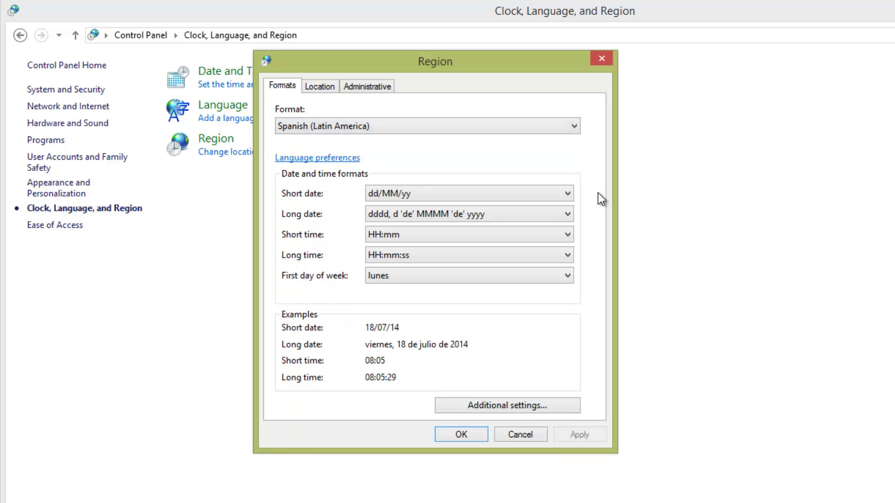
click(601, 59)
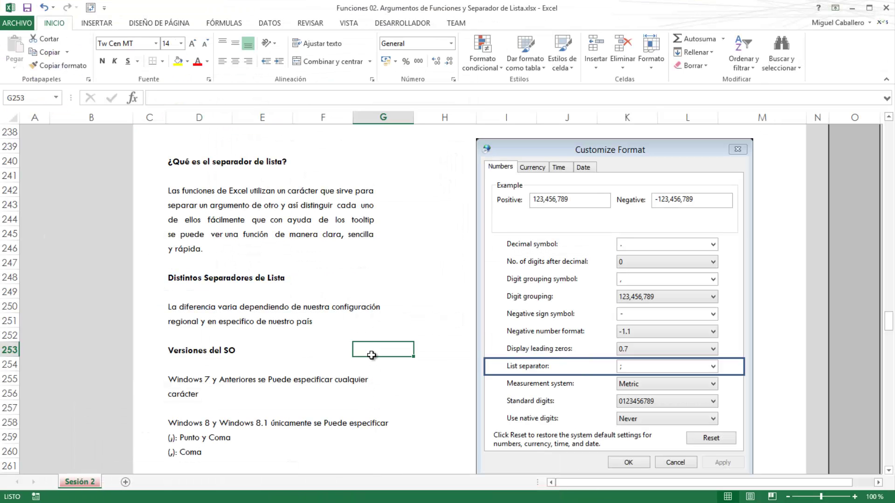
- Go to section 4, Categorías de Funciones, and bring up Excel's function library for comparison
click(385, 335)
scroll(387, 335, down, 6)
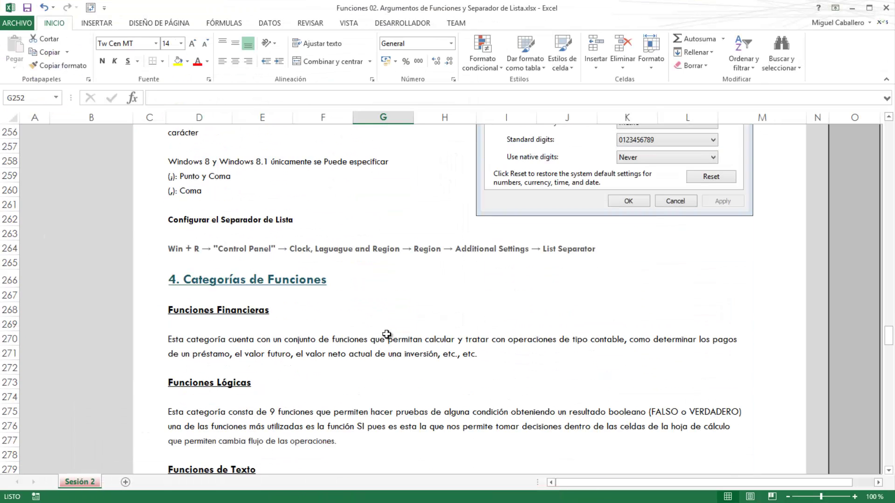
scroll(386, 334, down, 2)
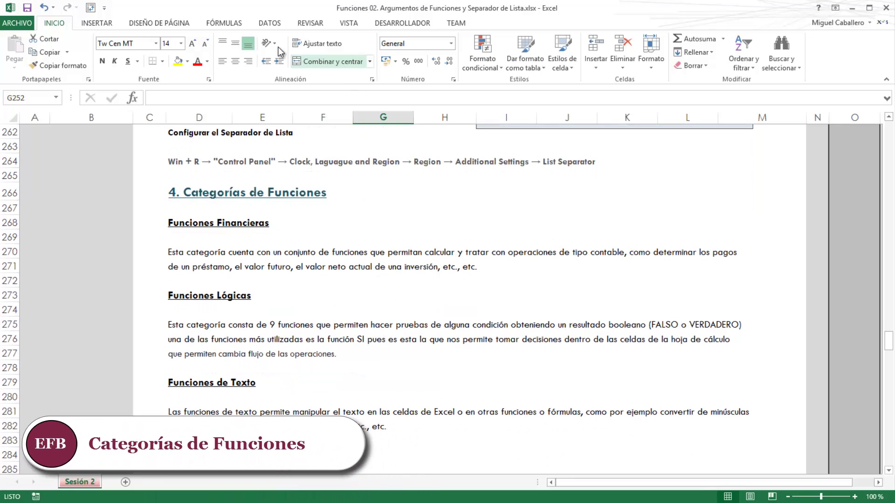
click(221, 24)
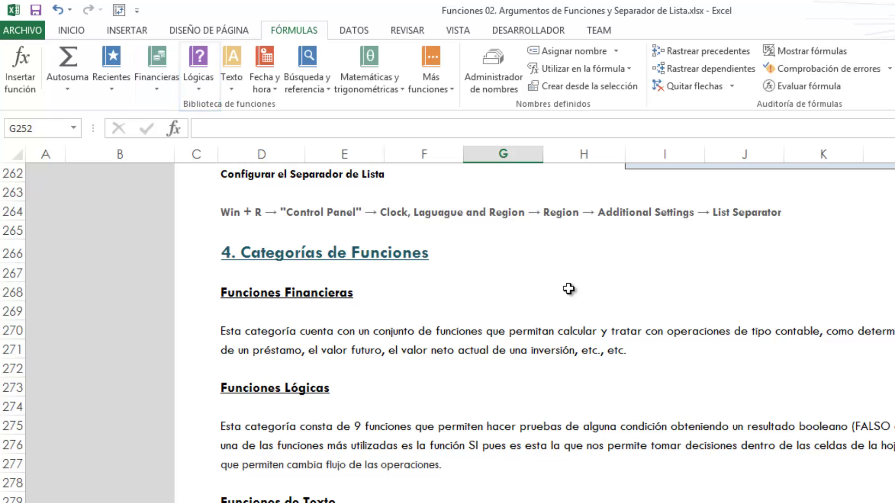
click(587, 394)
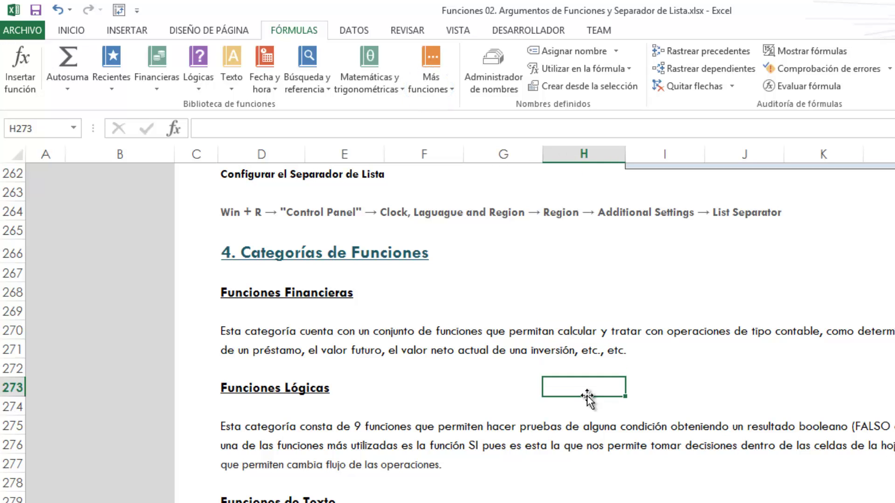
- Browse the list of Financieras functions in the function library without inserting any
click(153, 94)
click(418, 372)
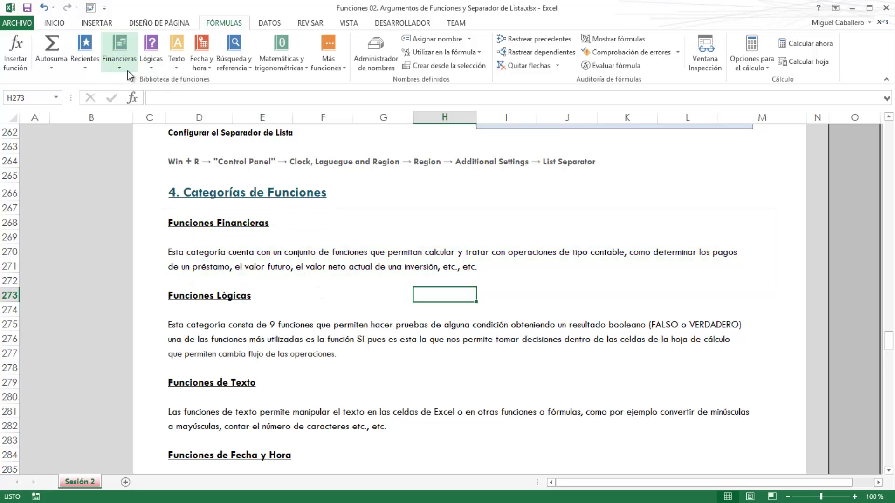
click(128, 70)
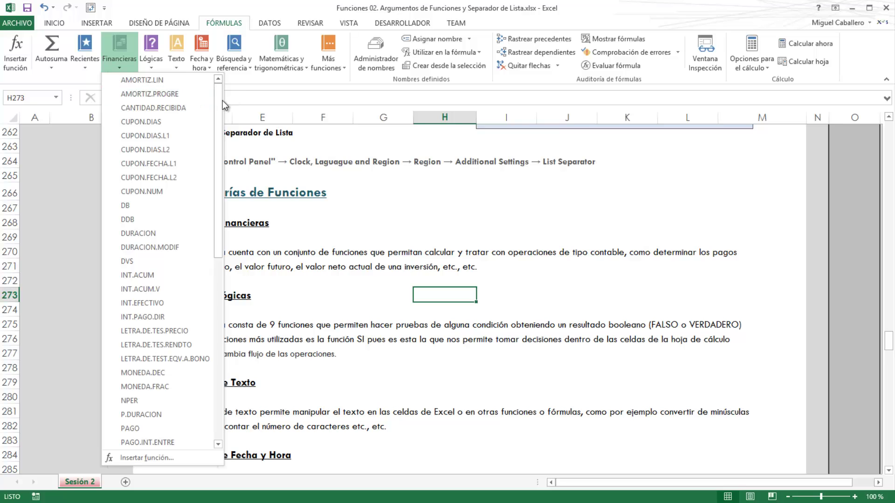
drag(222, 135, 249, 138)
click(322, 316)
- Read the Funciones Lógicas description, including its FALSO or VERDADERO results and the role of the SI function
click(177, 296)
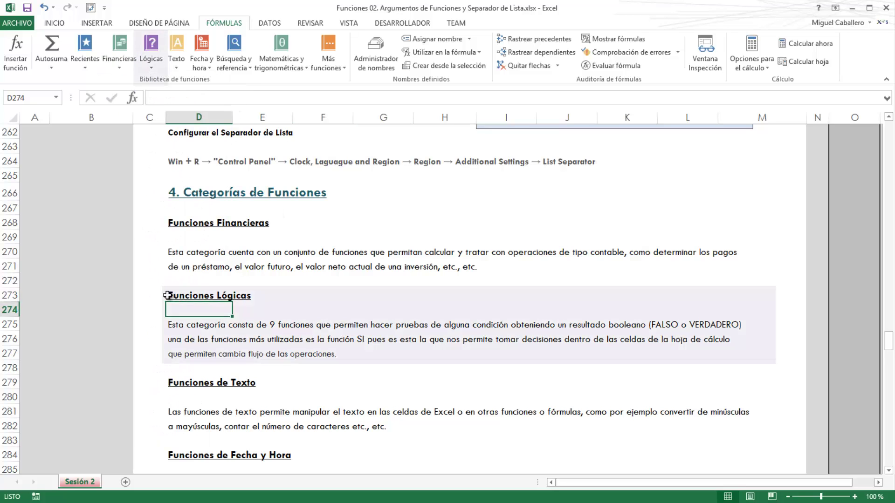
click(369, 292)
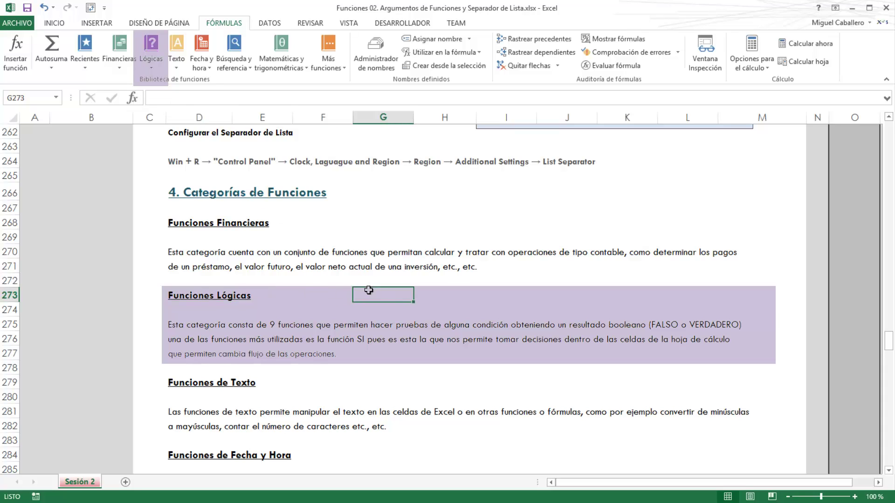
click(473, 371)
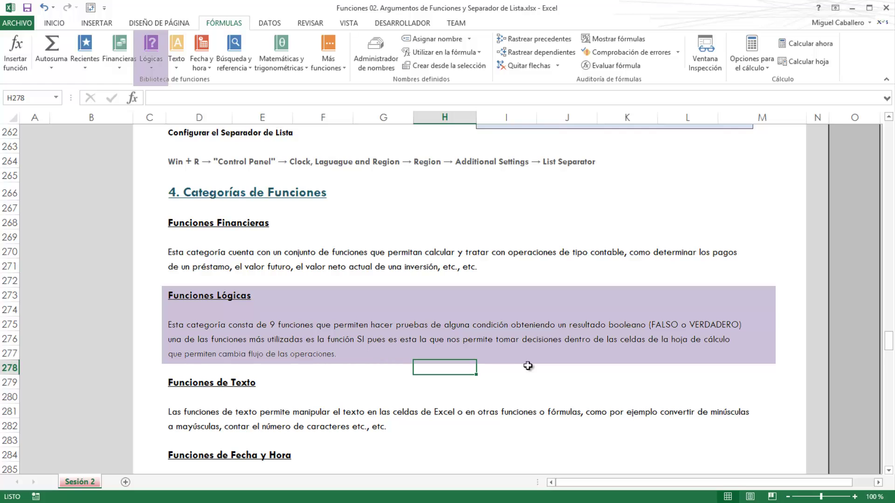
click(372, 311)
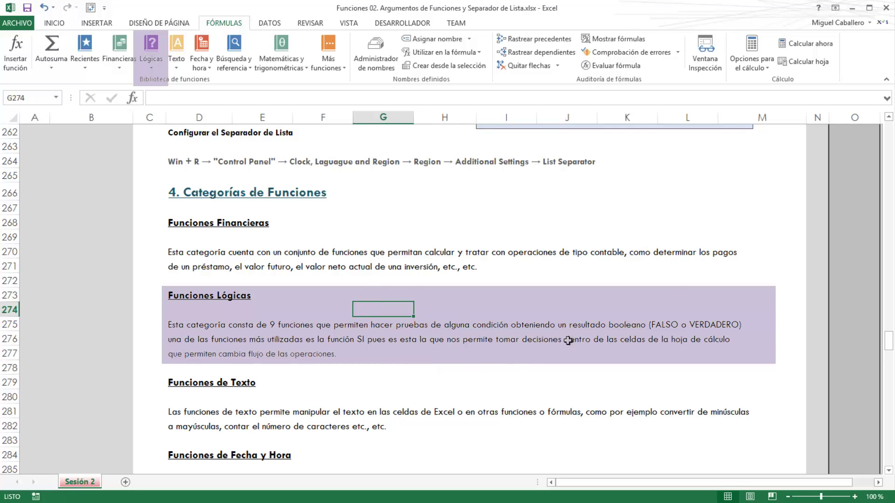
click(671, 322)
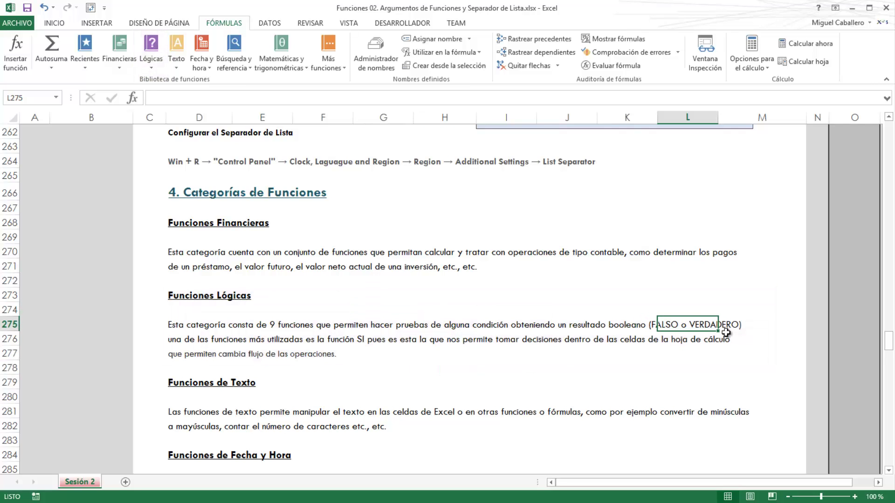
click(676, 394)
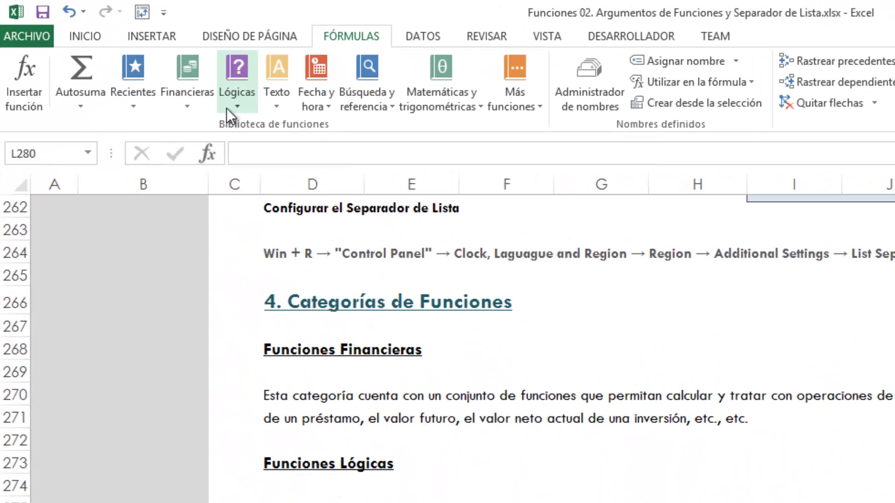
- View the Lógicas functions in the library and the SI function's syntax description, without inserting it
click(147, 67)
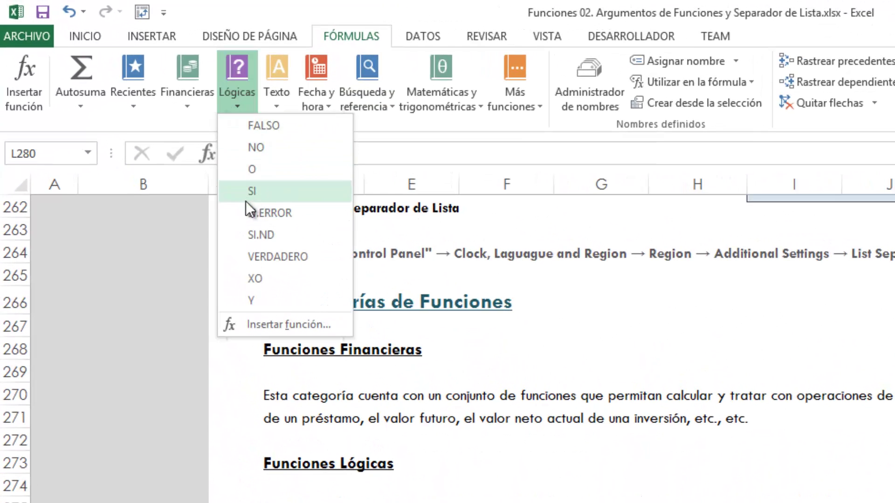
mouse_move(252, 199)
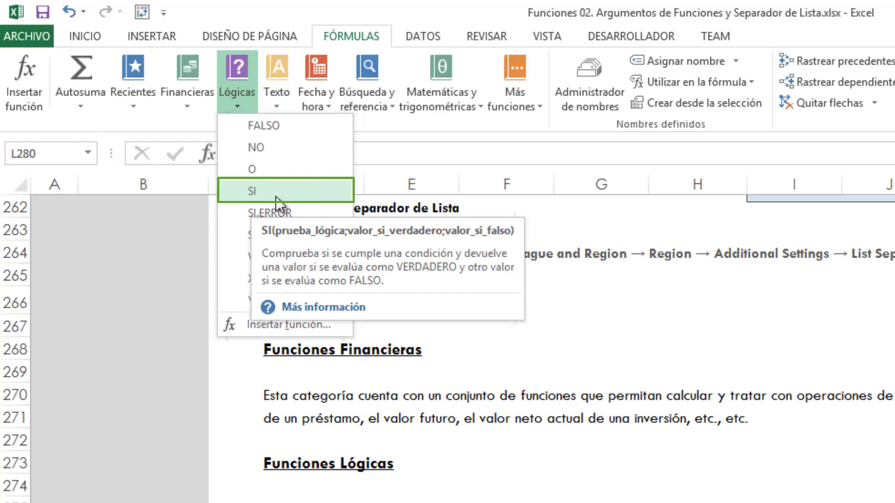
click(500, 439)
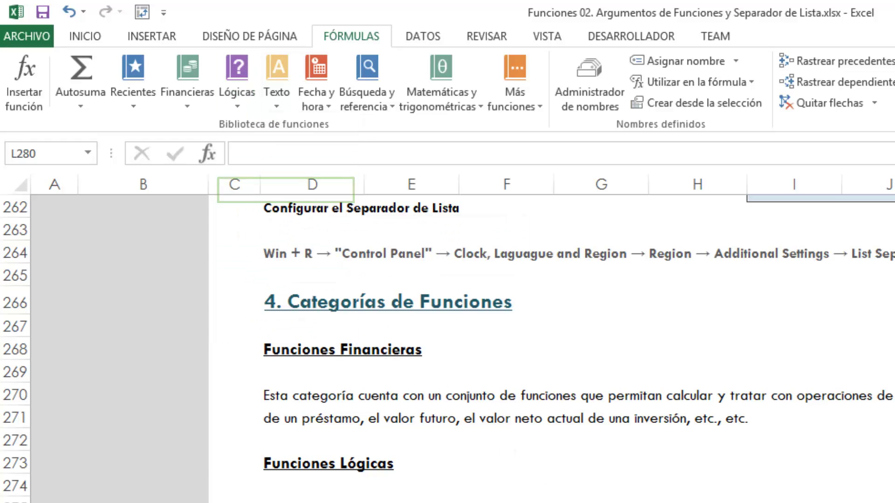
click(601, 502)
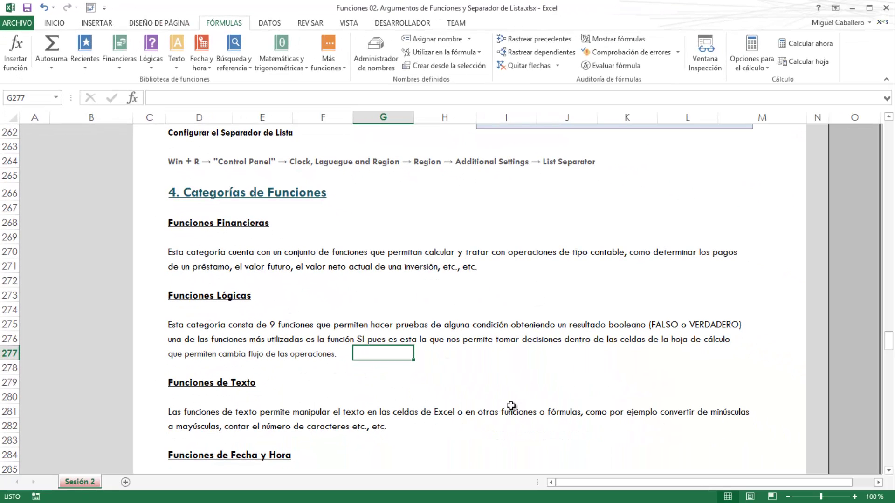
- Read the category descriptions from Funciones de Texto through Funciones Matemática y Trigonométricas
click(500, 384)
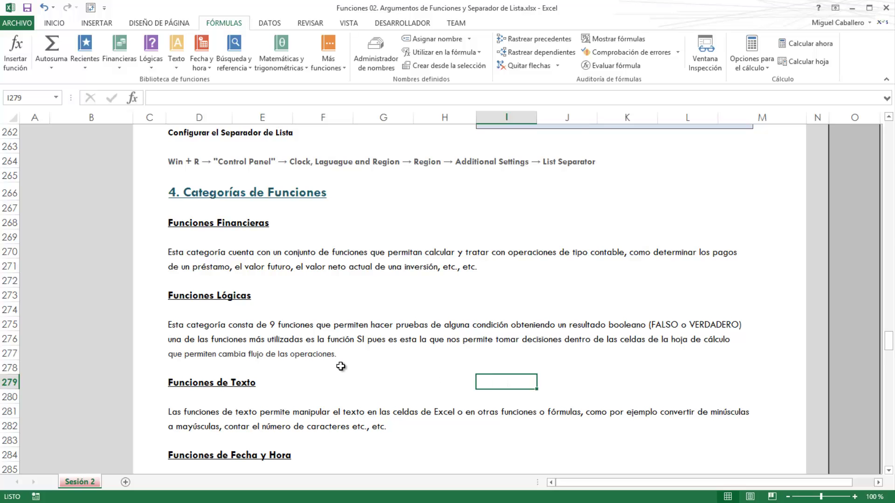
scroll(341, 366, down, 3)
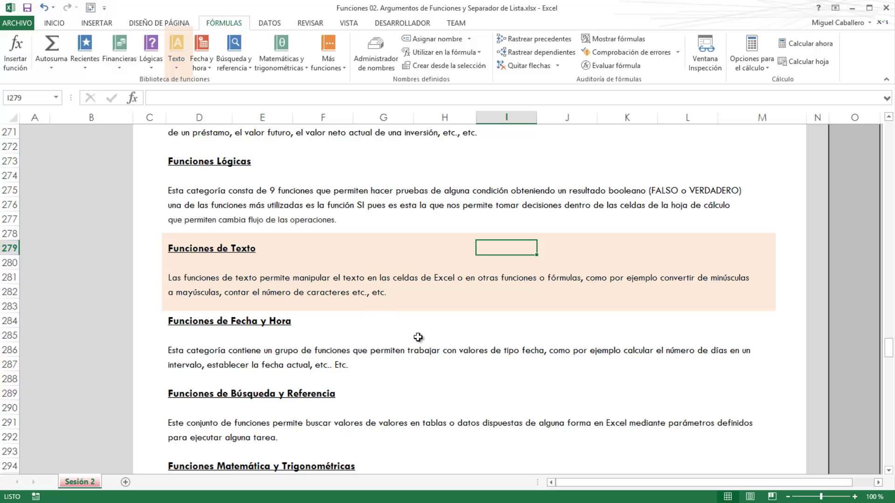
click(445, 327)
click(554, 303)
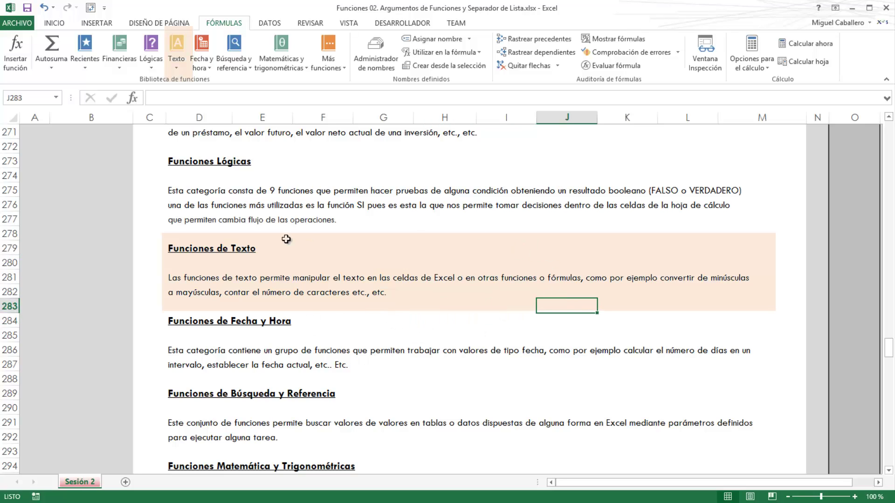
click(382, 317)
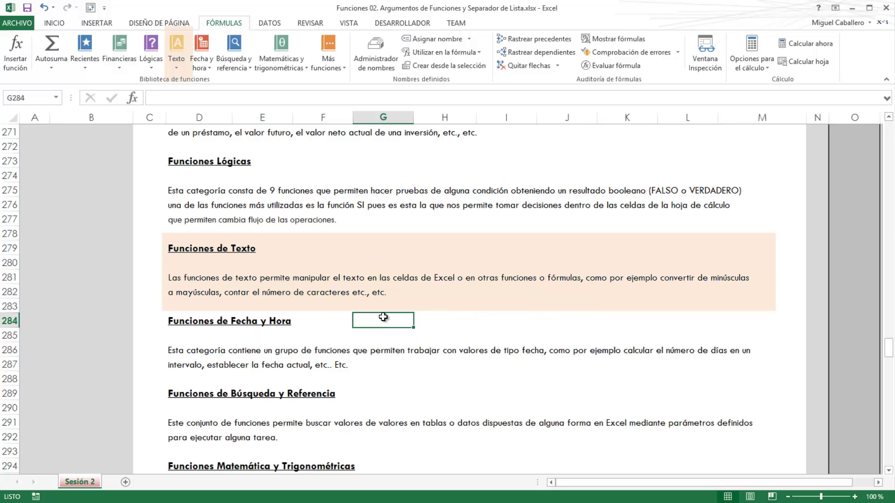
scroll(383, 318, down, 2)
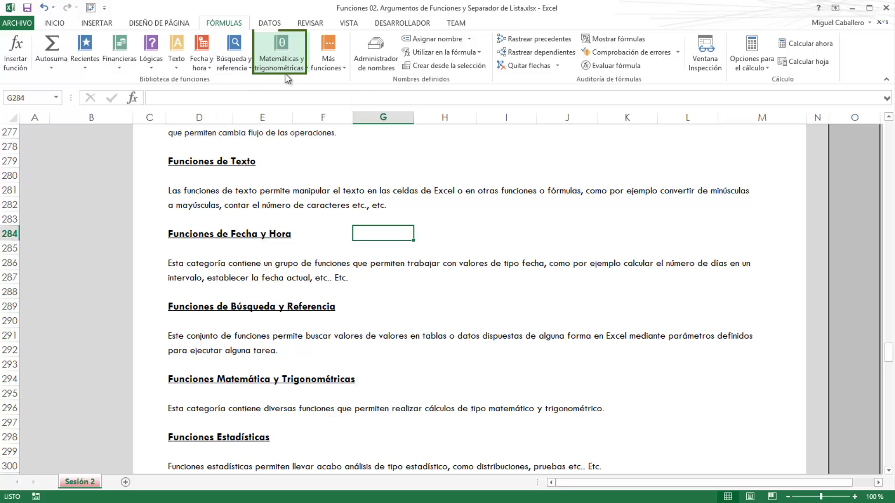
- Look over the additional function categories, from Estadísticas to Web, without inserting a function
click(329, 63)
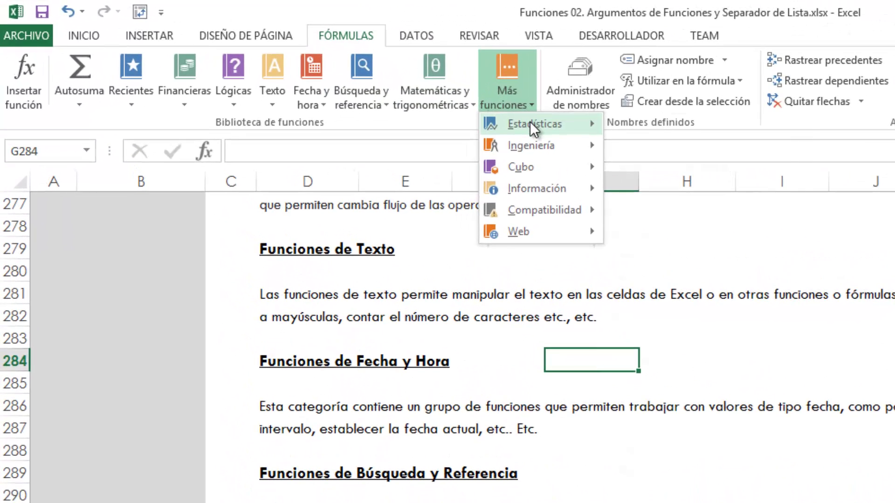
mouse_move(530, 123)
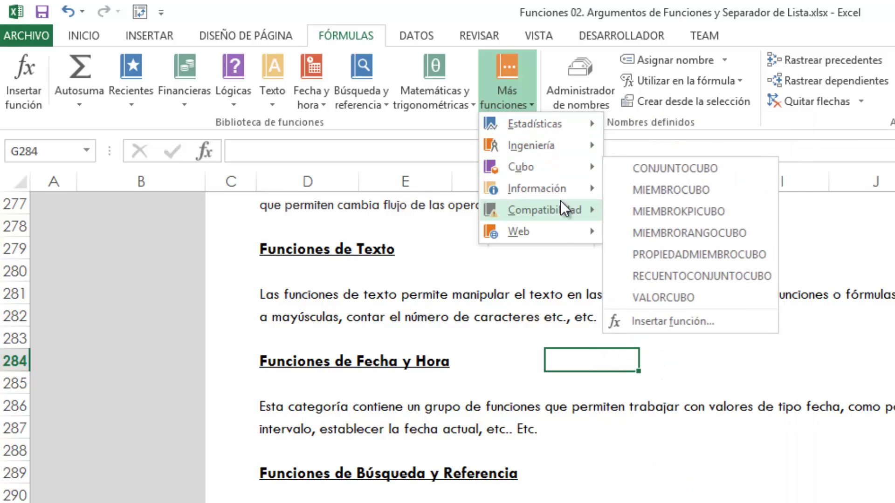
click(585, 499)
click(586, 499)
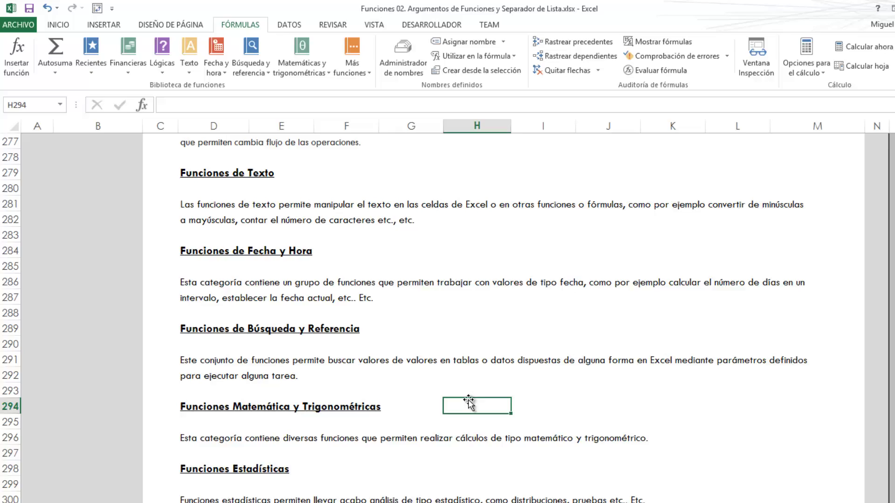
- Read the remaining category descriptions, from Funciones Estadísticas through Funciones de Base de Datos, at the end of the sheet
scroll(469, 403, down, 9)
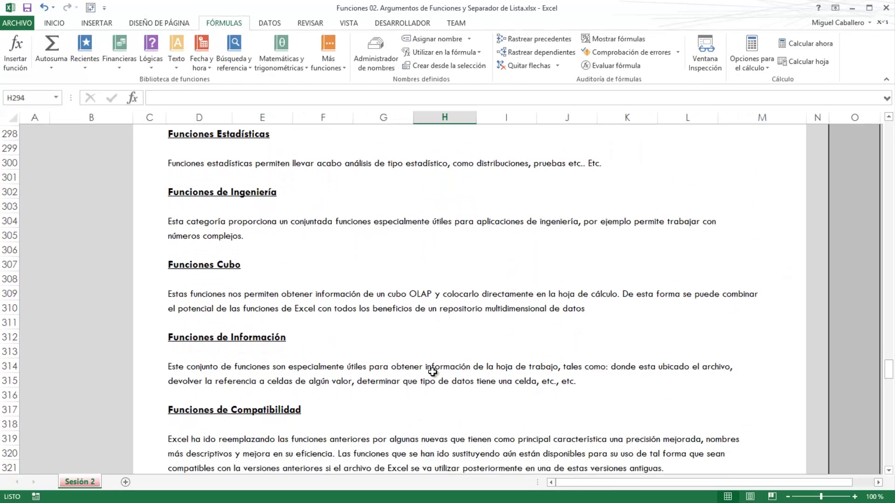
scroll(433, 371, down, 4)
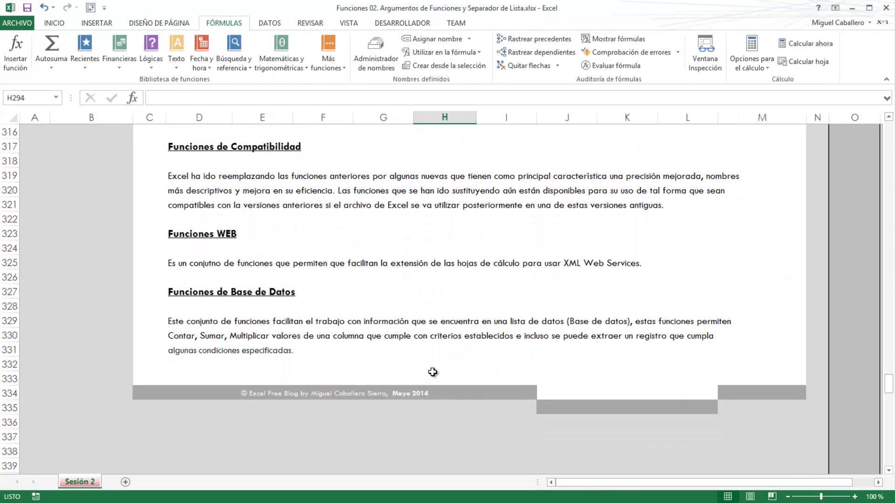
click(371, 305)
click(380, 361)
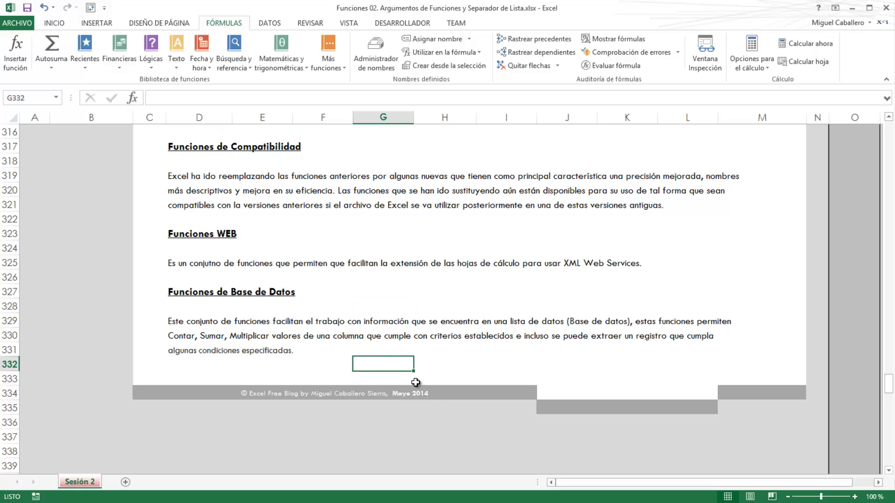
- Move the grey footer segment from J335:L335 up to J334:L334 to complete the footer bar
drag(560, 421, 712, 406)
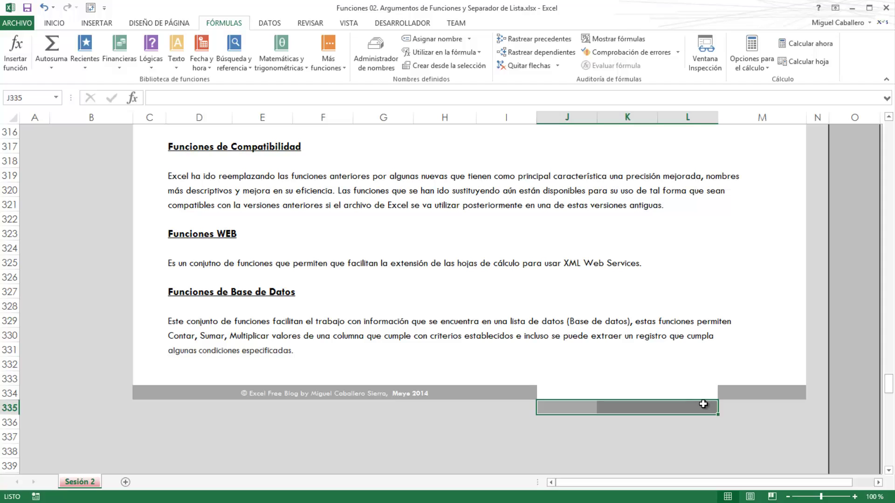
drag(703, 398, 700, 406)
click(633, 422)
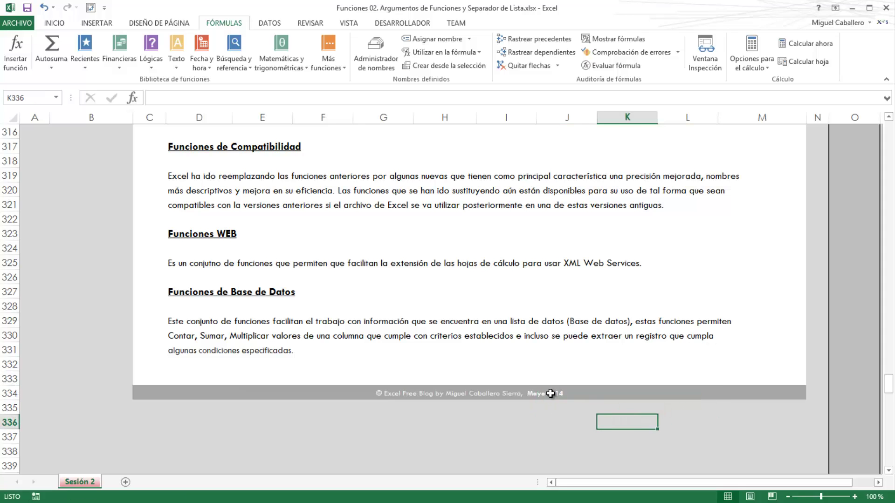
- Look through the additional function categories in the library for a Base de Datos group, without inserting a function
click(358, 336)
click(267, 323)
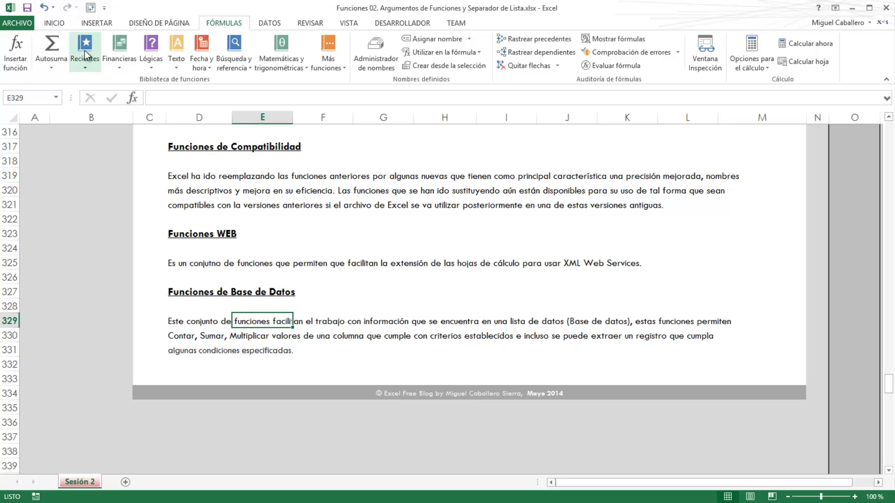
click(341, 69)
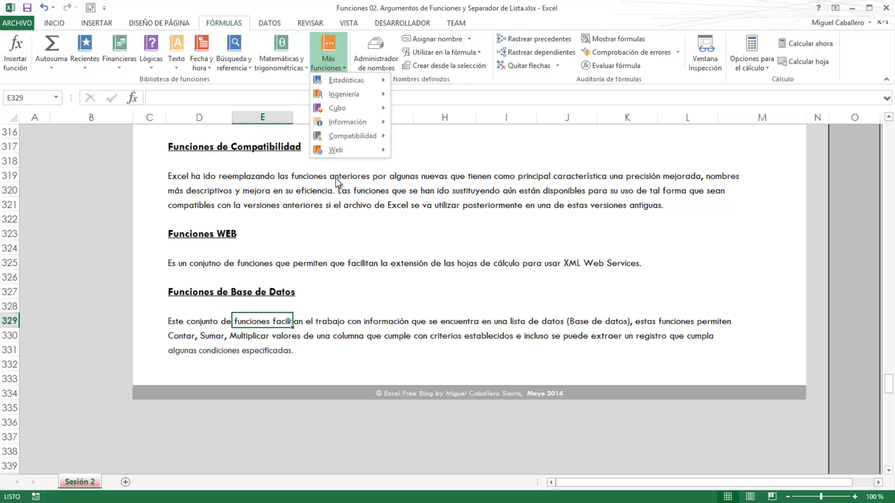
click(349, 240)
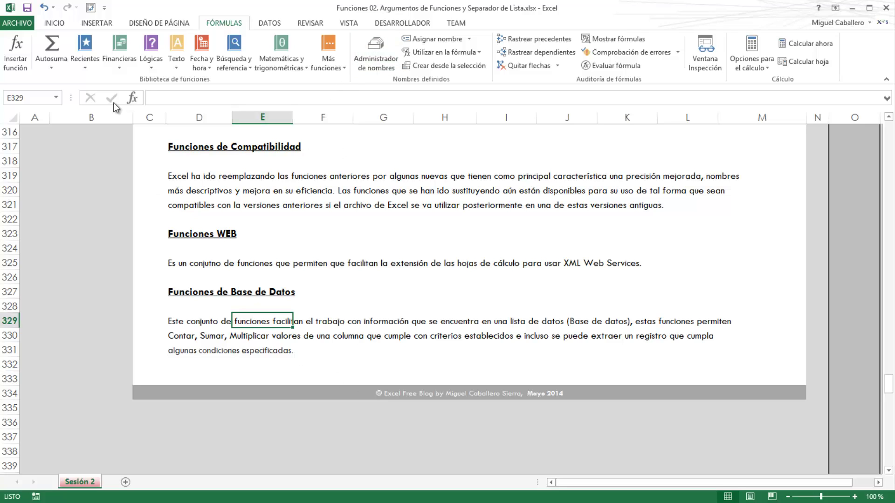
- Open the Insert Function dialog for cell E329 and list the functions in the Base de datos category
click(21, 56)
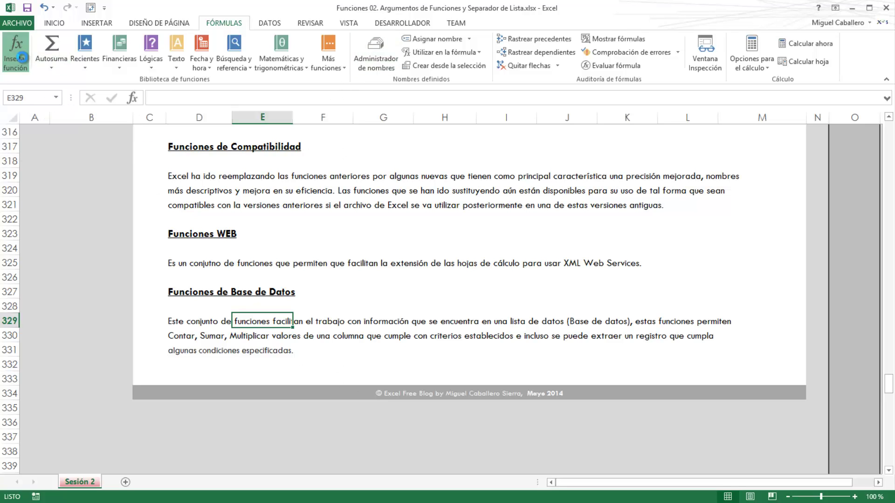
drag(497, 158, 395, 140)
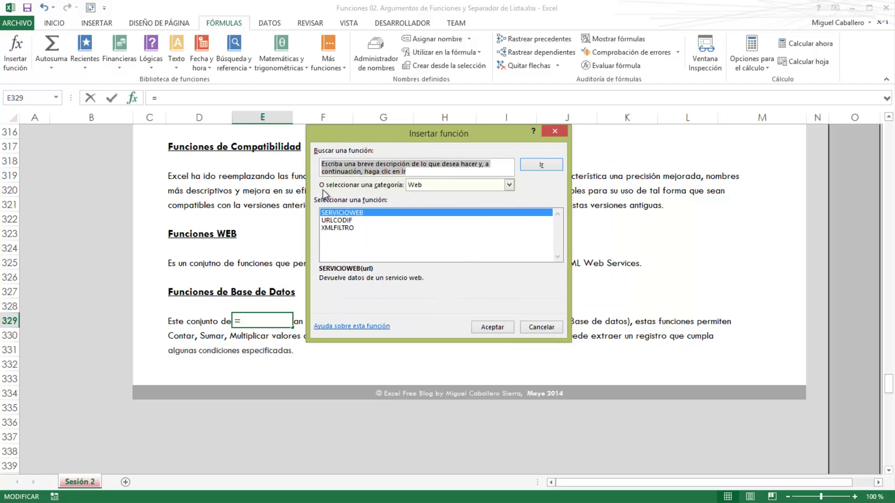
click(508, 185)
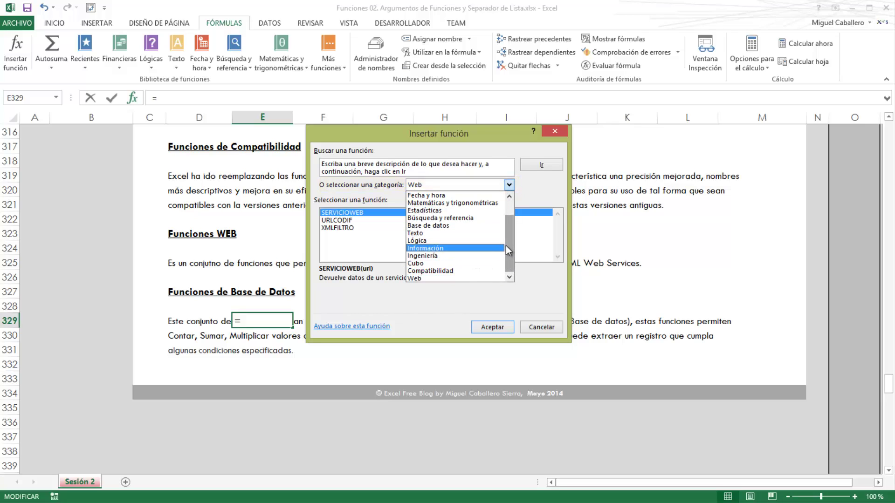
click(449, 225)
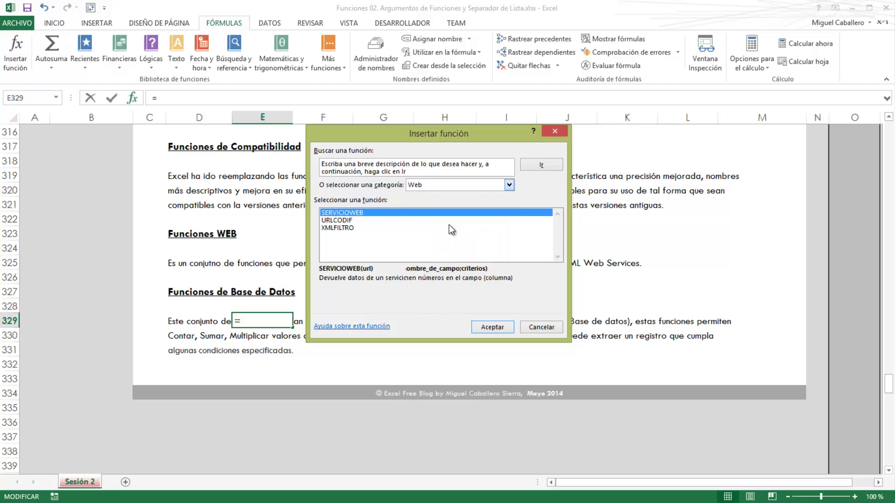